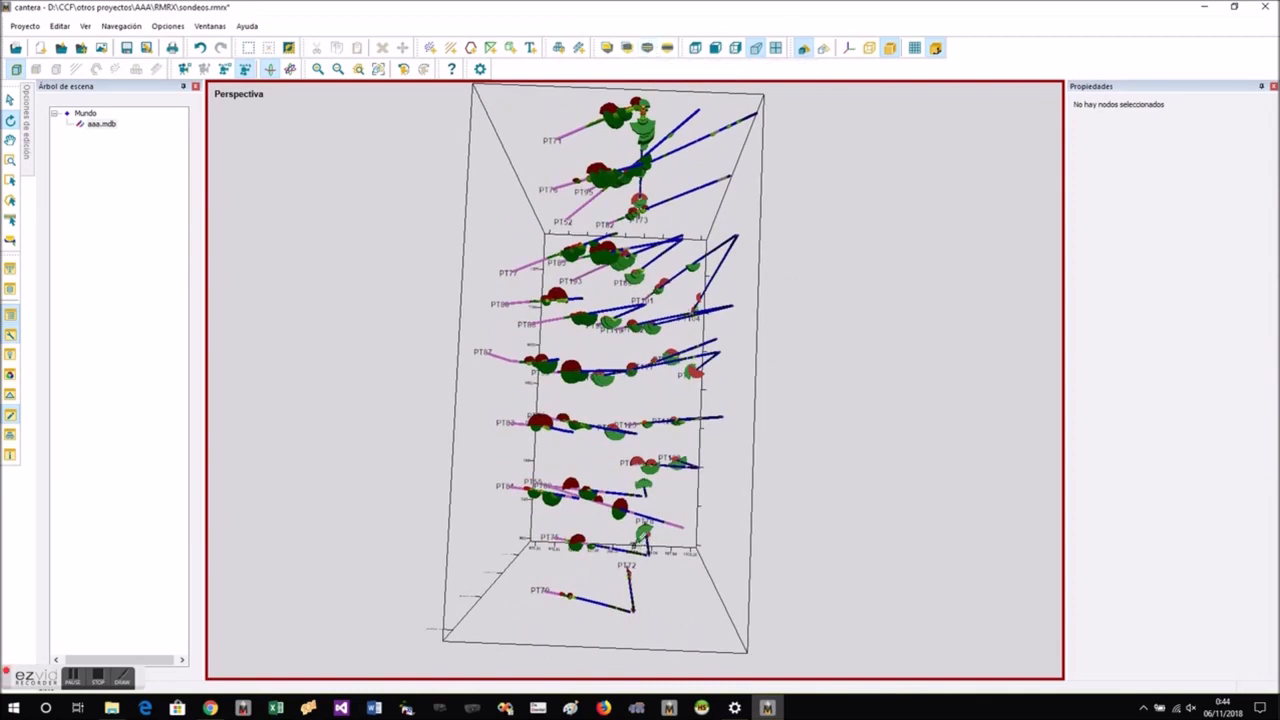
- Isolate the drillholes inside the section band through PT81, PT55 and PT78, and face the section from the front
{"action": "left_click", "coordinate": [729, 544]}
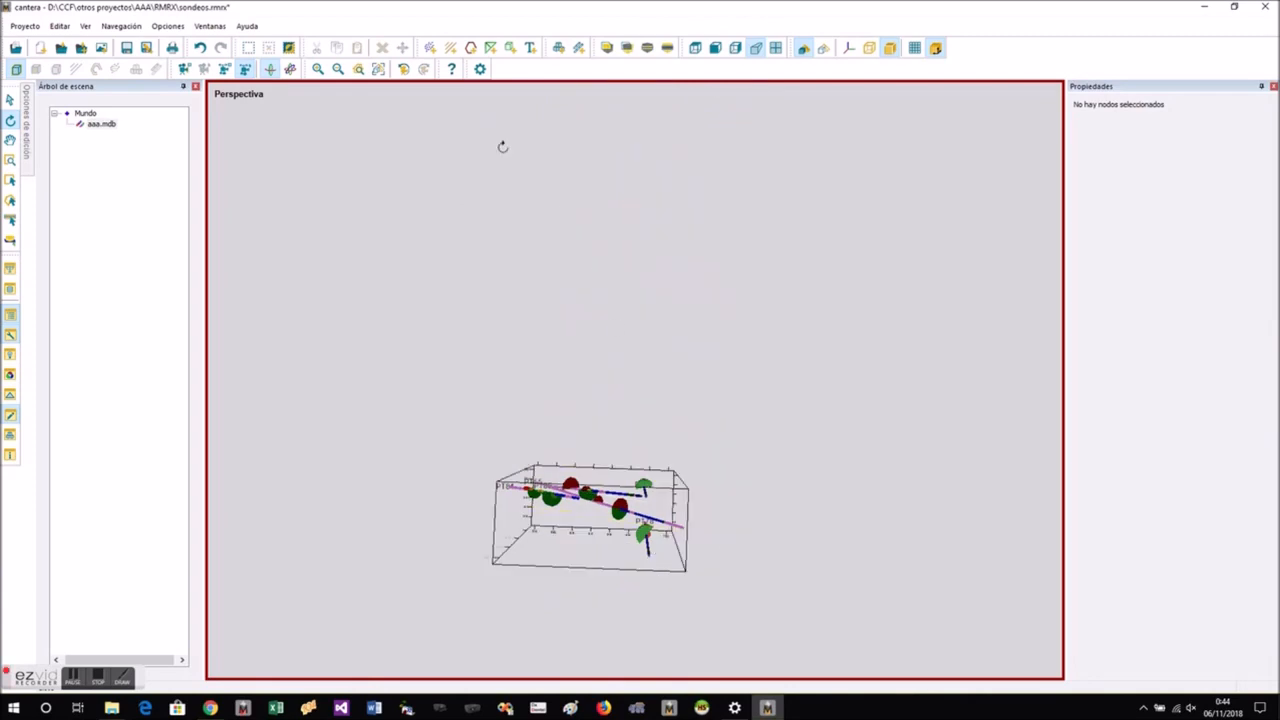
{"action": "left_click", "coordinate": [380, 73]}
{"action": "left_click_drag", "start_coordinate": [640, 462], "coordinate": [643, 260]}
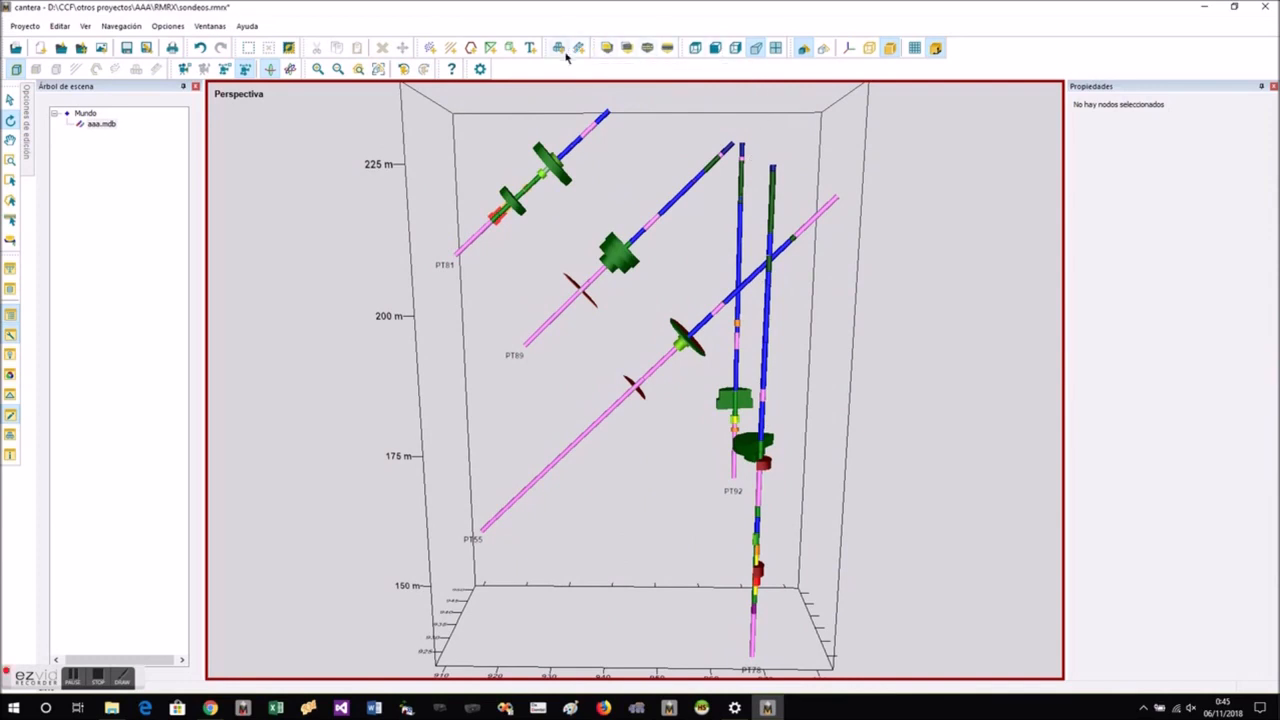
- Start a closed polyline at PT81's lower ore contact, looping beyond the hole and around to its upper contact
{"action": "left_click", "coordinate": [471, 49]}
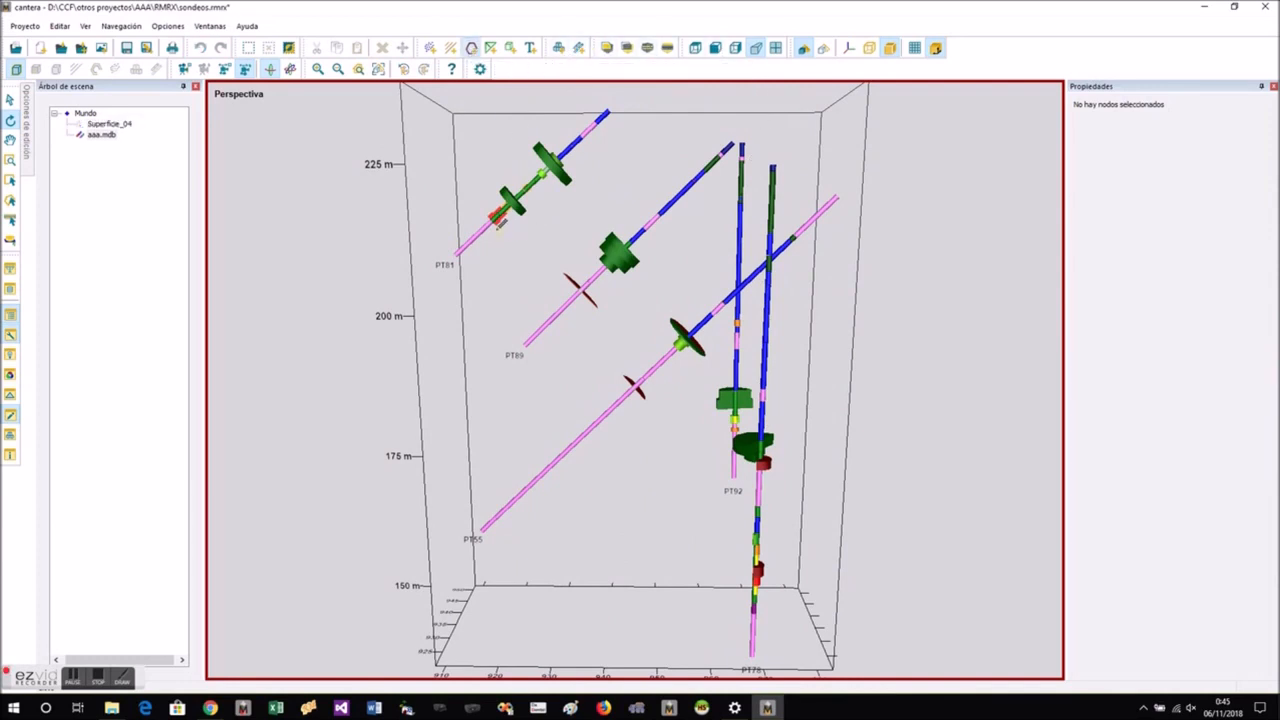
{"action": "left_click", "coordinate": [492, 218]}
{"action": "scroll", "coordinate": [419, 142], "scroll_direction": "down", "scroll_amount": 2}
{"action": "middle_click_drag", "start_coordinate": [408, 110], "coordinate": [420, 128]}
{"action": "left_click", "coordinate": [430, 100]}
{"action": "left_click", "coordinate": [484, 107]}
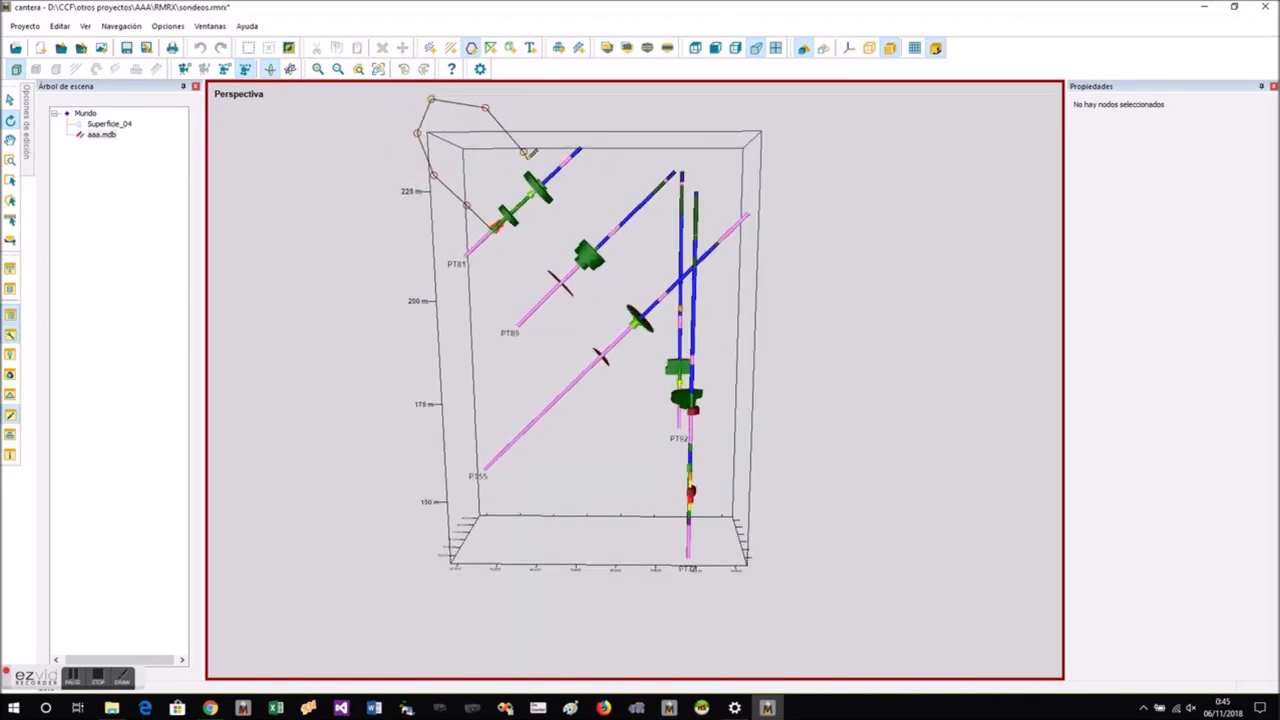
{"action": "left_click", "coordinate": [522, 152]}
- Continue the outline along the upper contacts of PT89, PT55 and PT92, then around the deep end toward PT78
{"action": "scroll", "coordinate": [590, 243], "scroll_direction": "up", "scroll_amount": 2}
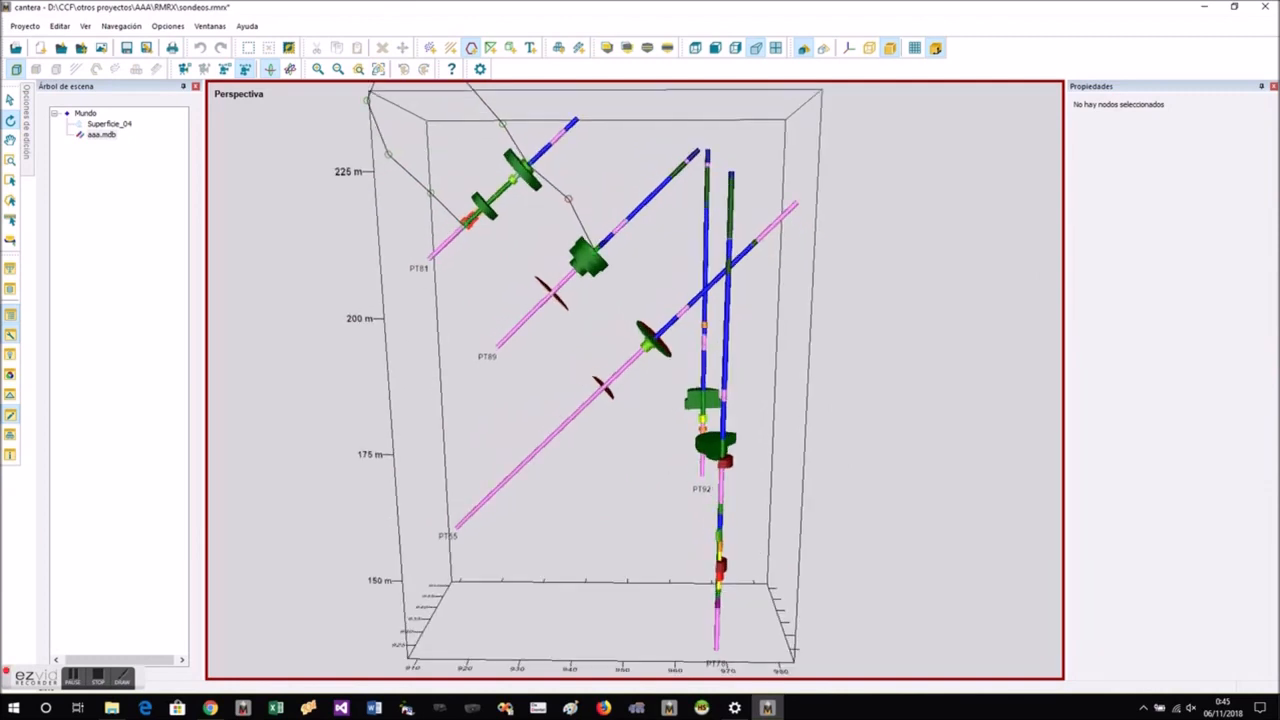
{"action": "left_click", "coordinate": [634, 276]}
{"action": "left_click", "coordinate": [644, 299]}
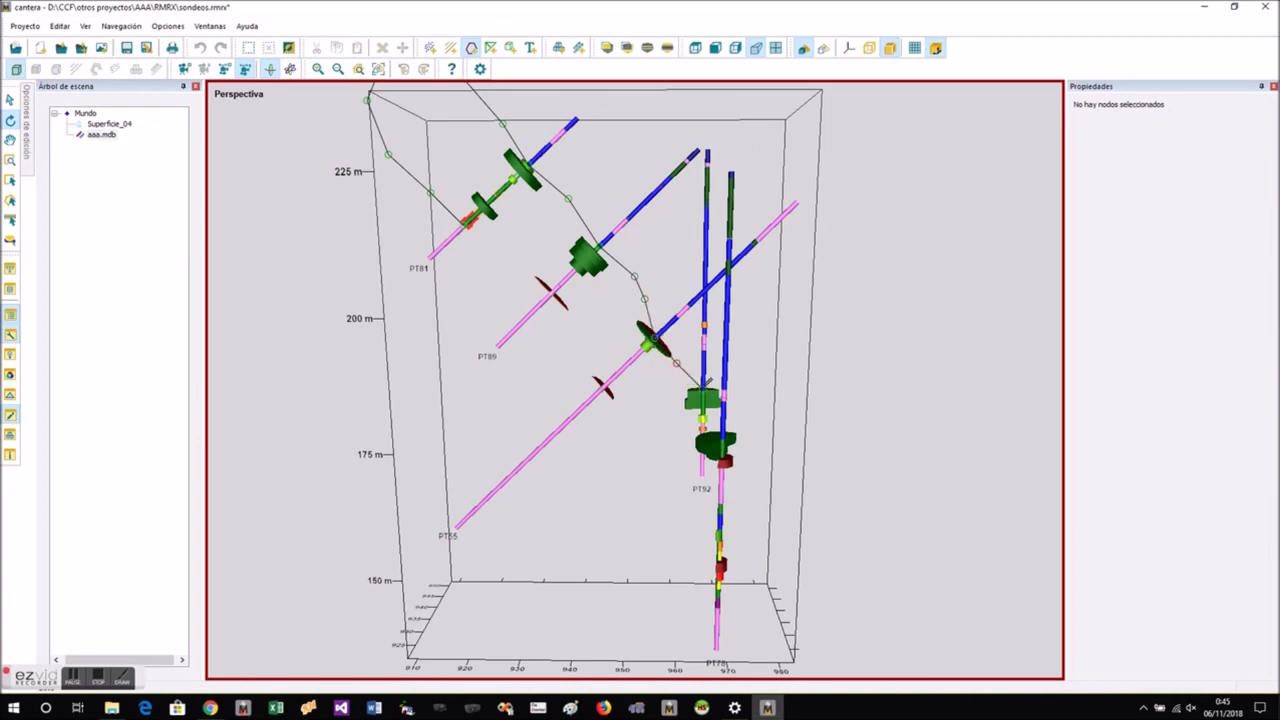
{"action": "left_click", "coordinate": [783, 440]}
{"action": "left_click", "coordinate": [834, 507]}
{"action": "left_click", "coordinate": [848, 582]}
{"action": "left_click", "coordinate": [777, 558]}
{"action": "left_click", "coordinate": [738, 498]}
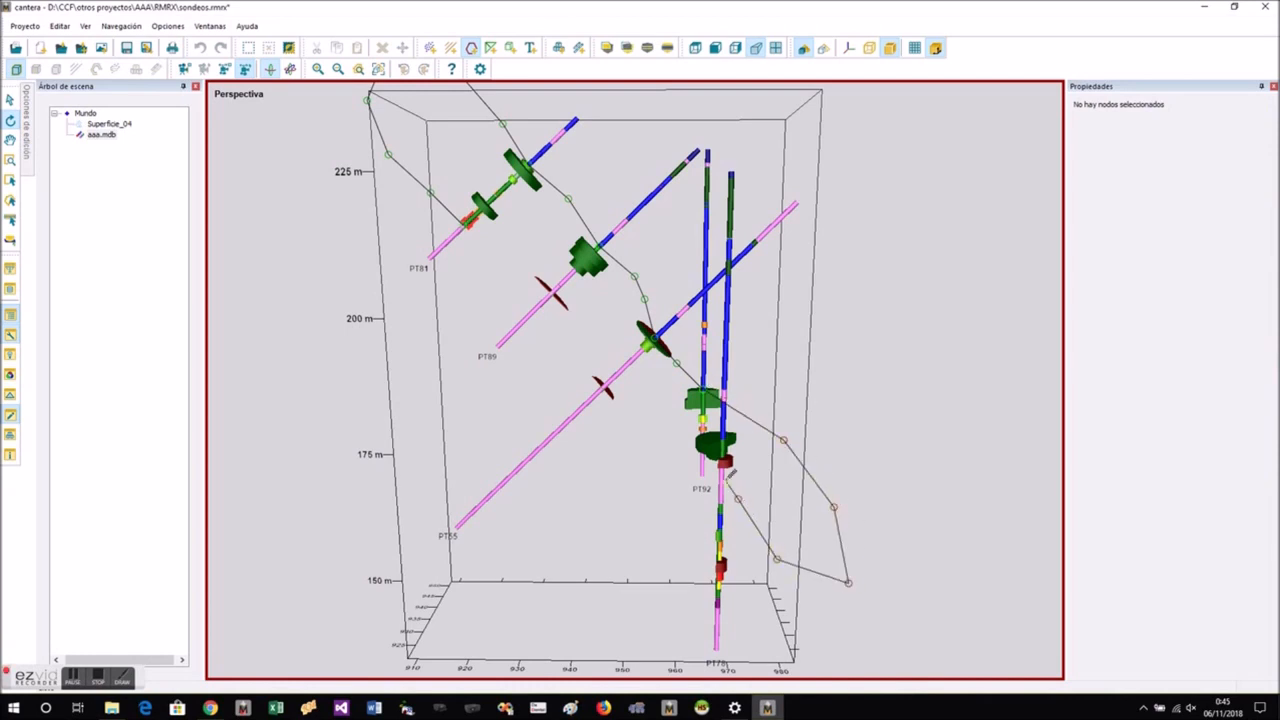
- Bring the outline back up along the lower contacts of PT78, PT92, PT55 and PT89, and finish it at PT81
{"action": "scroll", "coordinate": [704, 418], "scroll_direction": "up", "scroll_amount": 2}
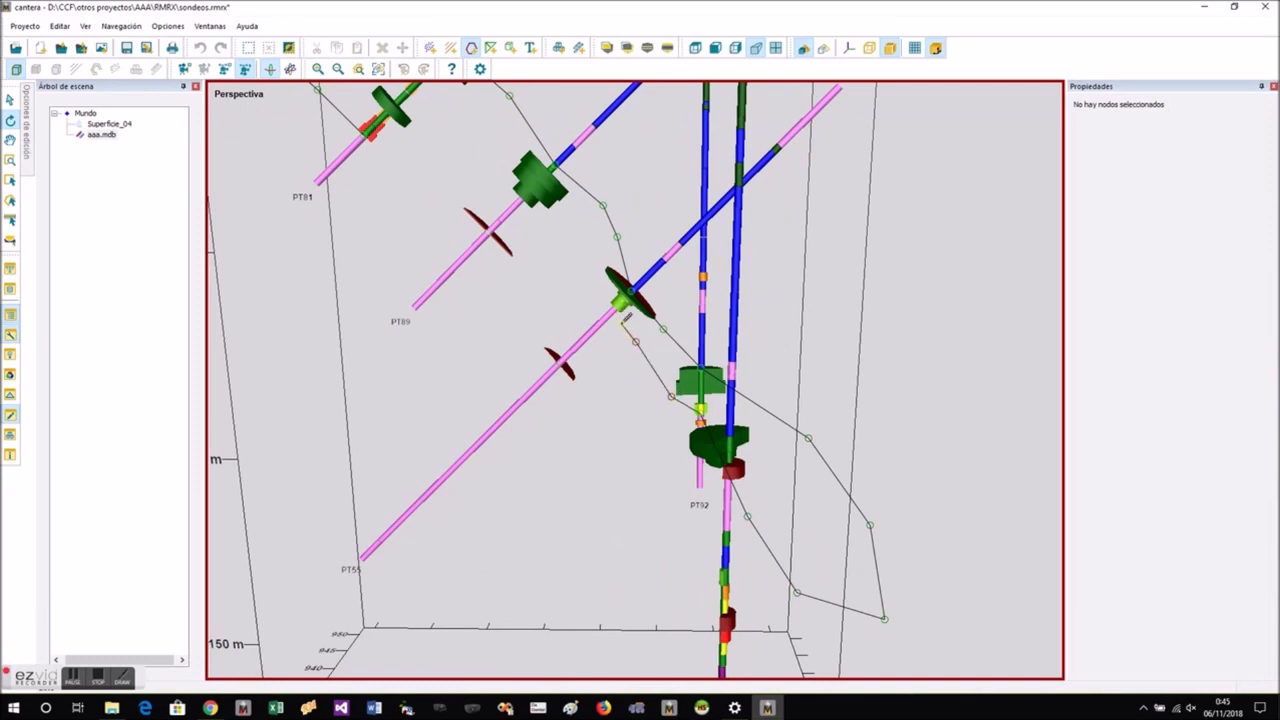
{"action": "left_click", "coordinate": [576, 290]}
{"action": "left_click", "coordinate": [534, 242]}
{"action": "left_click", "coordinate": [456, 168]}
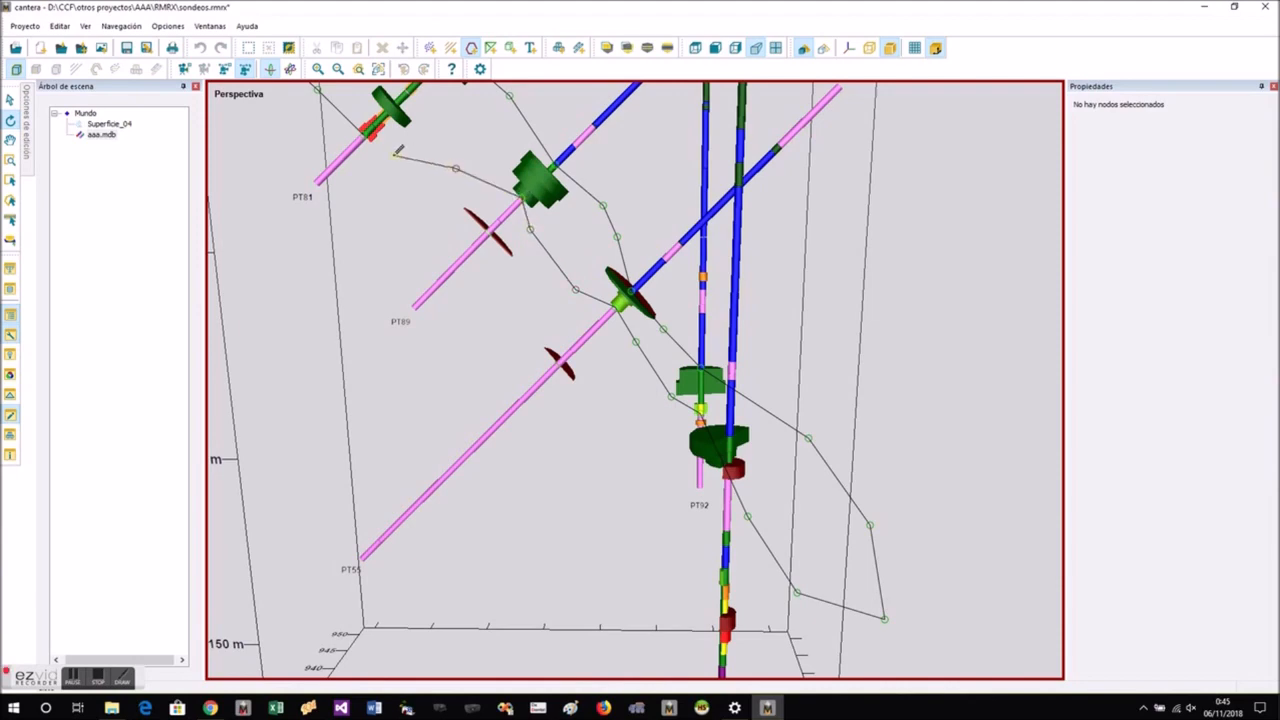
{"action": "right_click", "coordinate": [391, 184]}
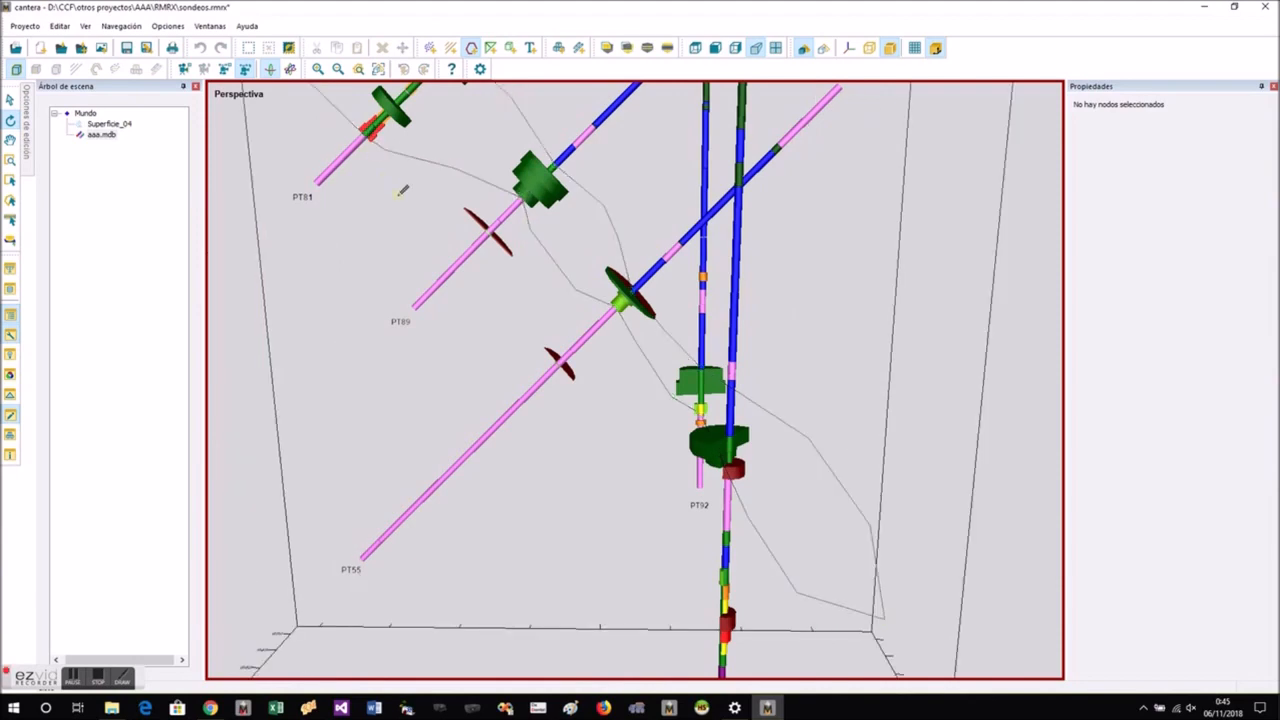
- Select the finished section outline and copy it
{"action": "left_click_drag", "start_coordinate": [394, 194], "coordinate": [702, 347]}
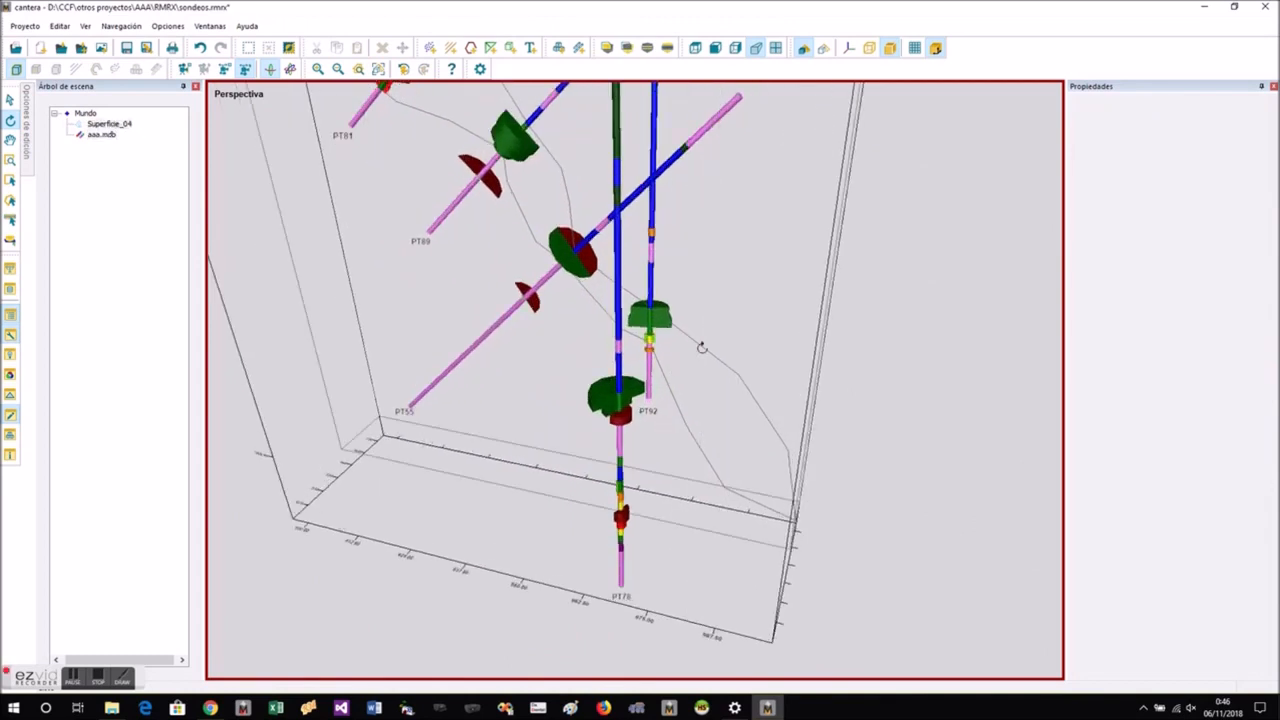
{"action": "right_click", "coordinate": [702, 347]}
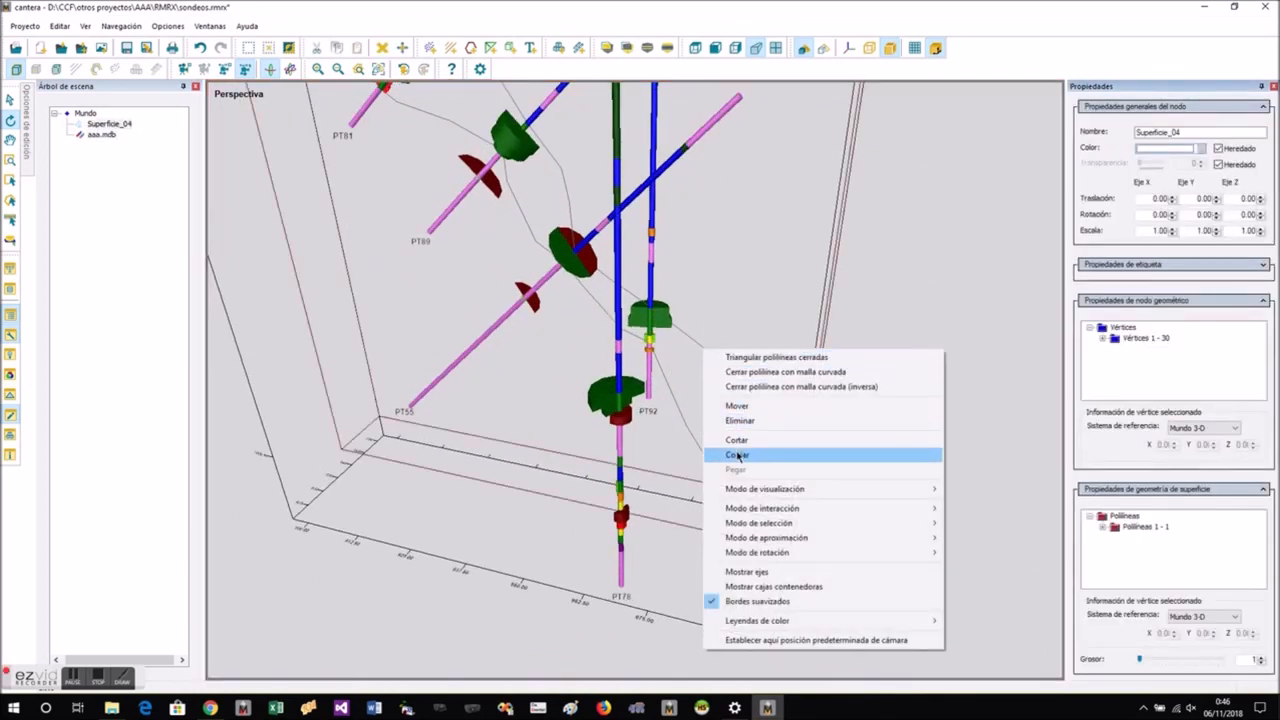
{"action": "left_click", "coordinate": [737, 455]}
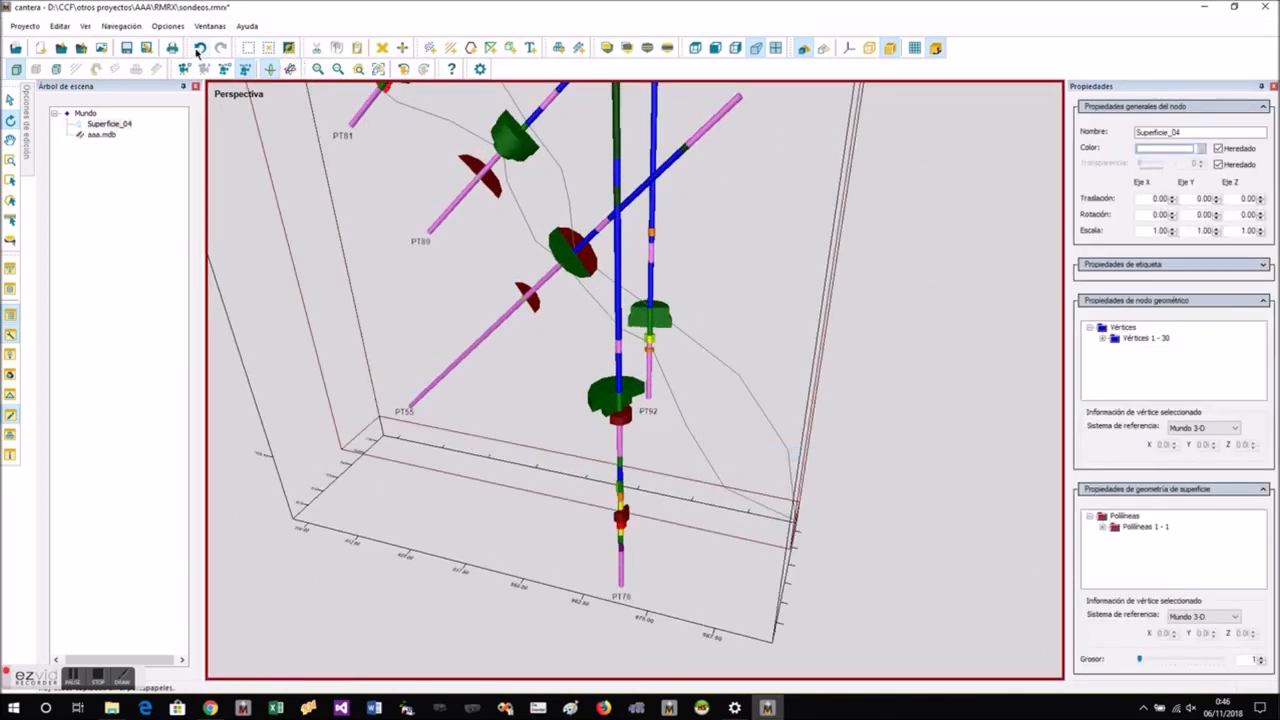
- Undo the outline and the section cut to restore all drillholes, then paste the copied outline into the full scene
{"action": "left_click", "coordinate": [199, 49]}
{"action": "left_click", "coordinate": [199, 49]}
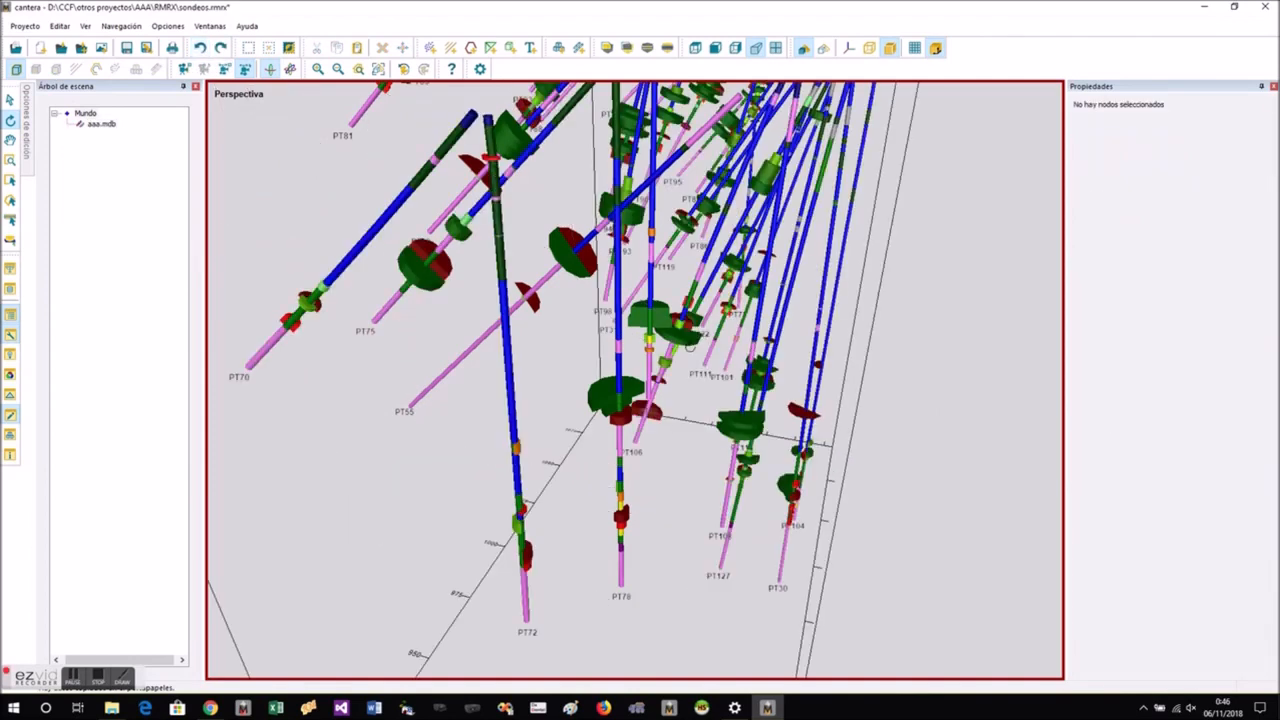
{"action": "left_click_drag", "start_coordinate": [688, 277], "coordinate": [698, 479]}
{"action": "right_click", "coordinate": [834, 424]}
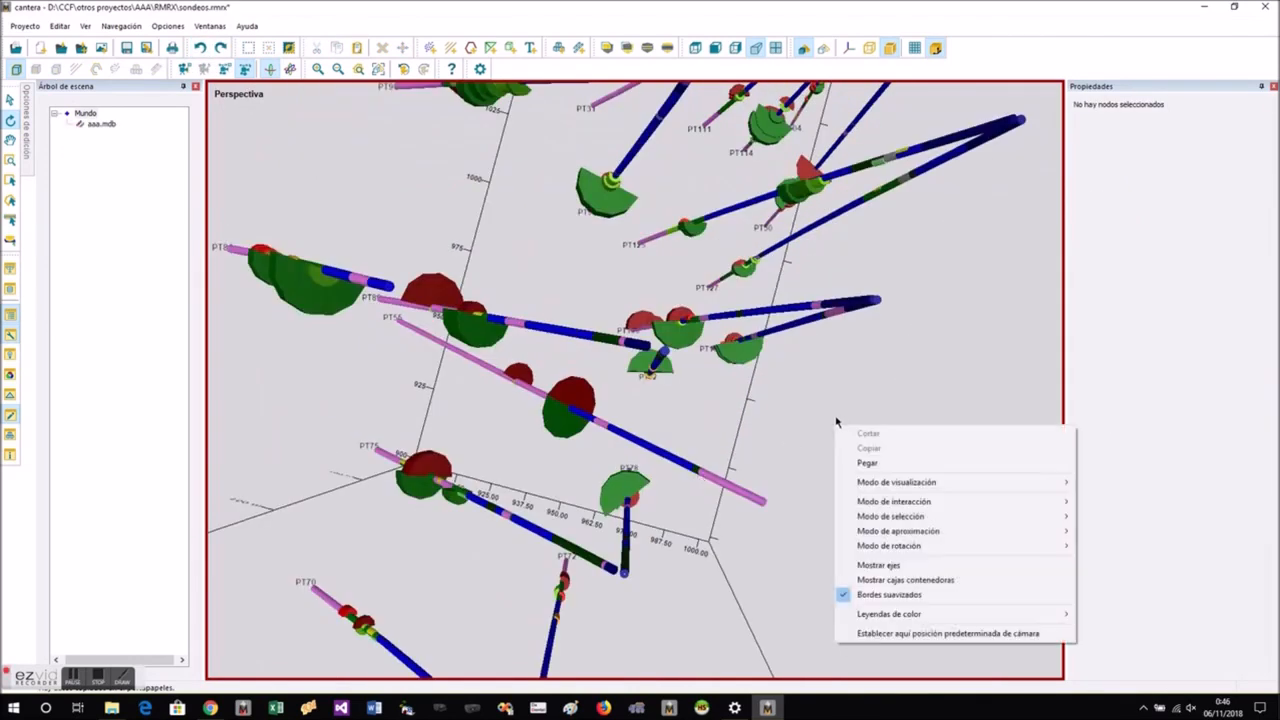
{"action": "left_click", "coordinate": [866, 463]}
- Isolate the next row of drillholes, PT83 to PT127, with a section band across it and face the section from the front
{"action": "left_click_drag", "start_coordinate": [803, 446], "coordinate": [852, 541]}
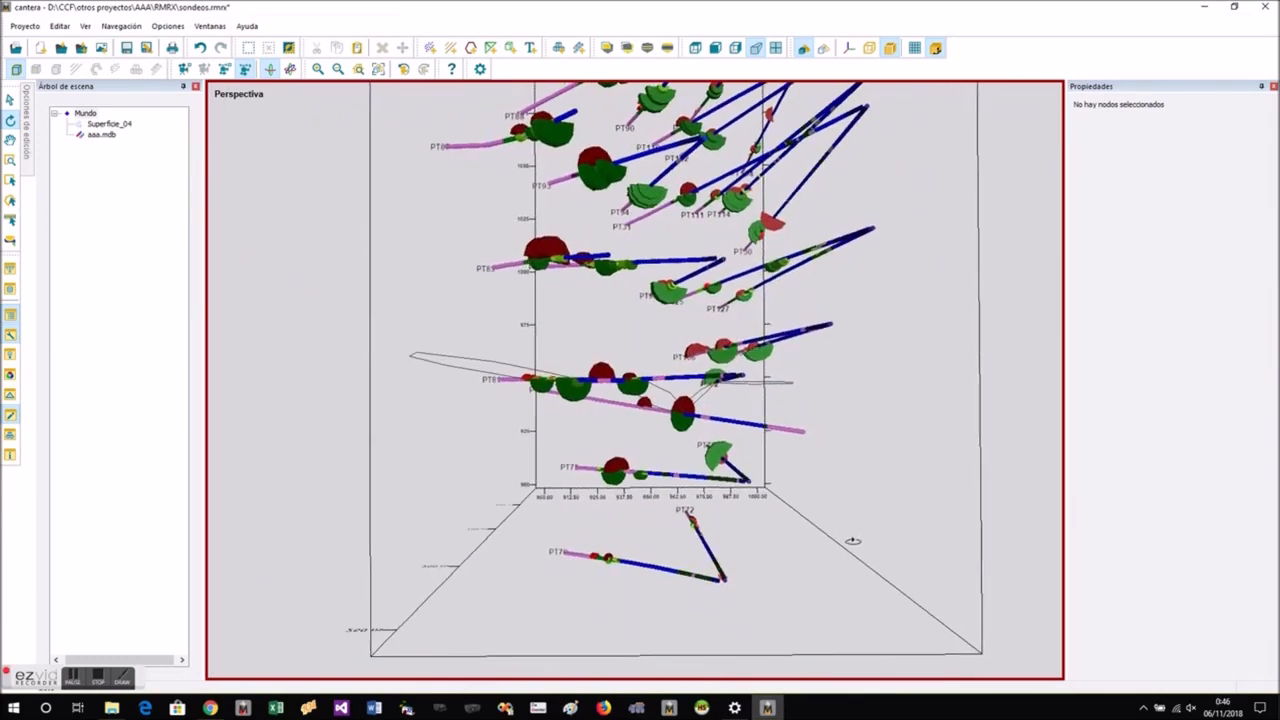
{"action": "scroll", "coordinate": [748, 418], "scroll_direction": "down", "scroll_amount": 3}
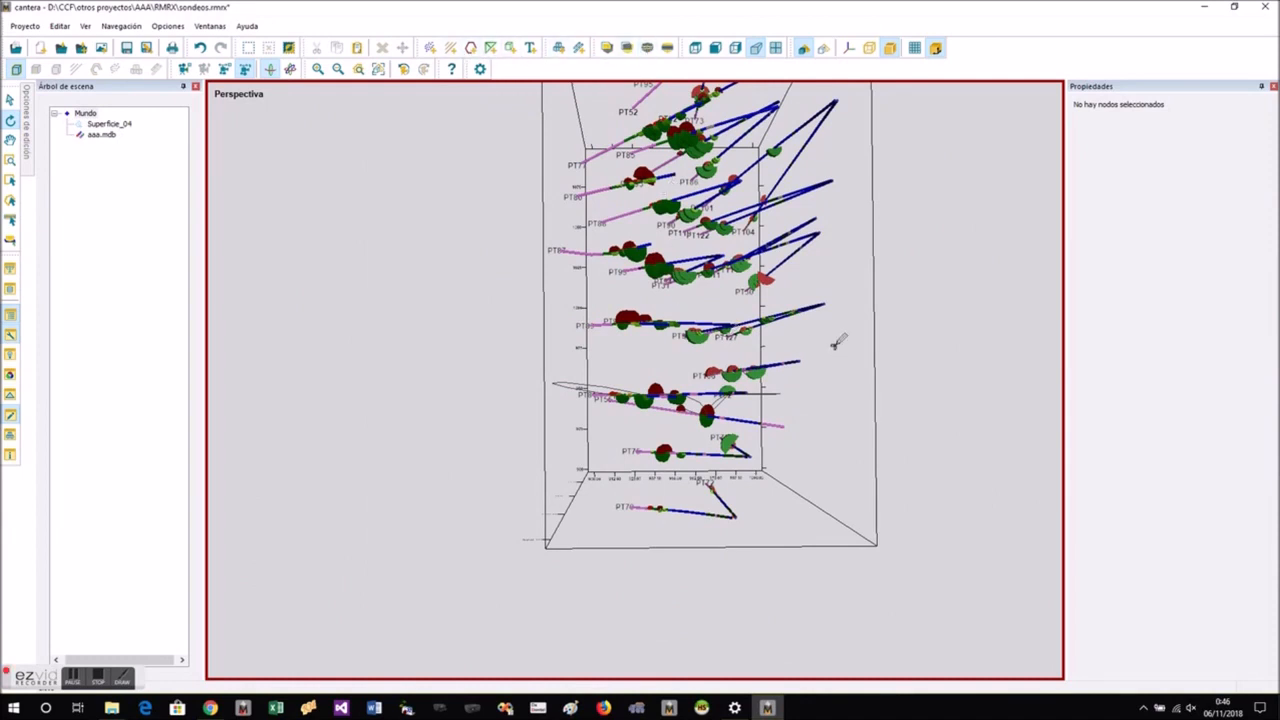
{"action": "left_click", "coordinate": [512, 330]}
{"action": "left_click", "coordinate": [884, 321]}
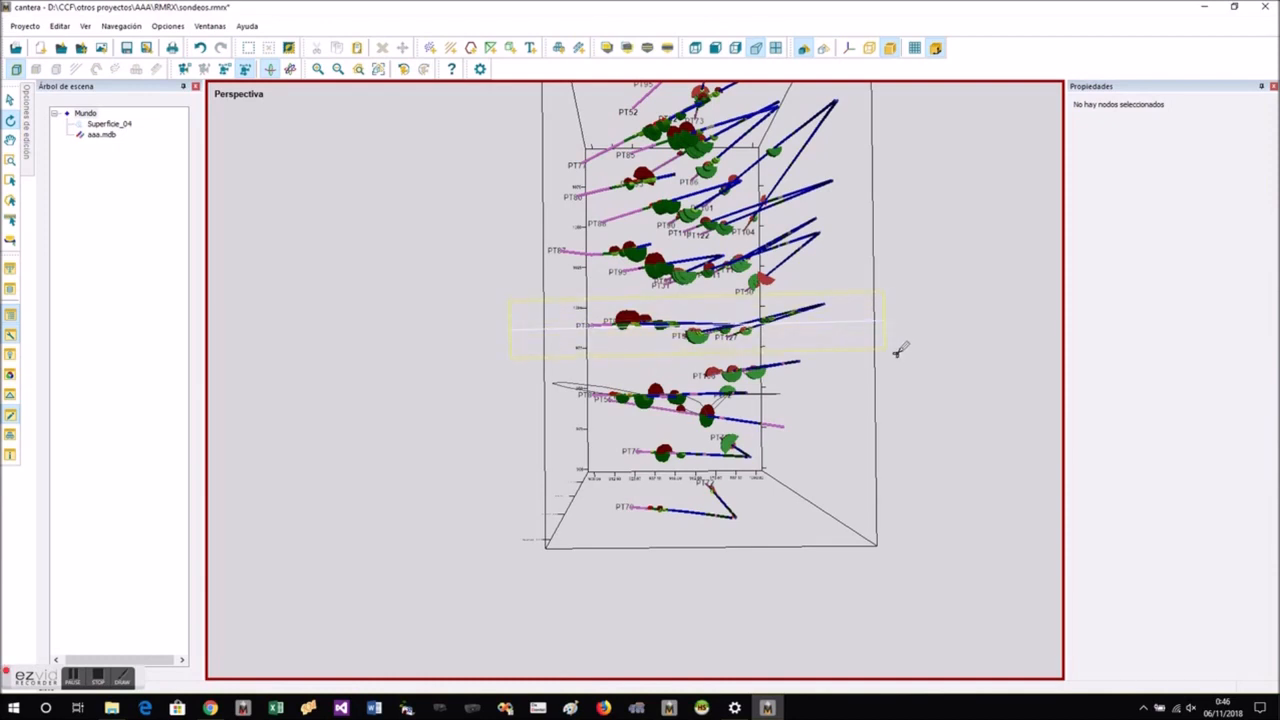
{"action": "left_click", "coordinate": [830, 330]}
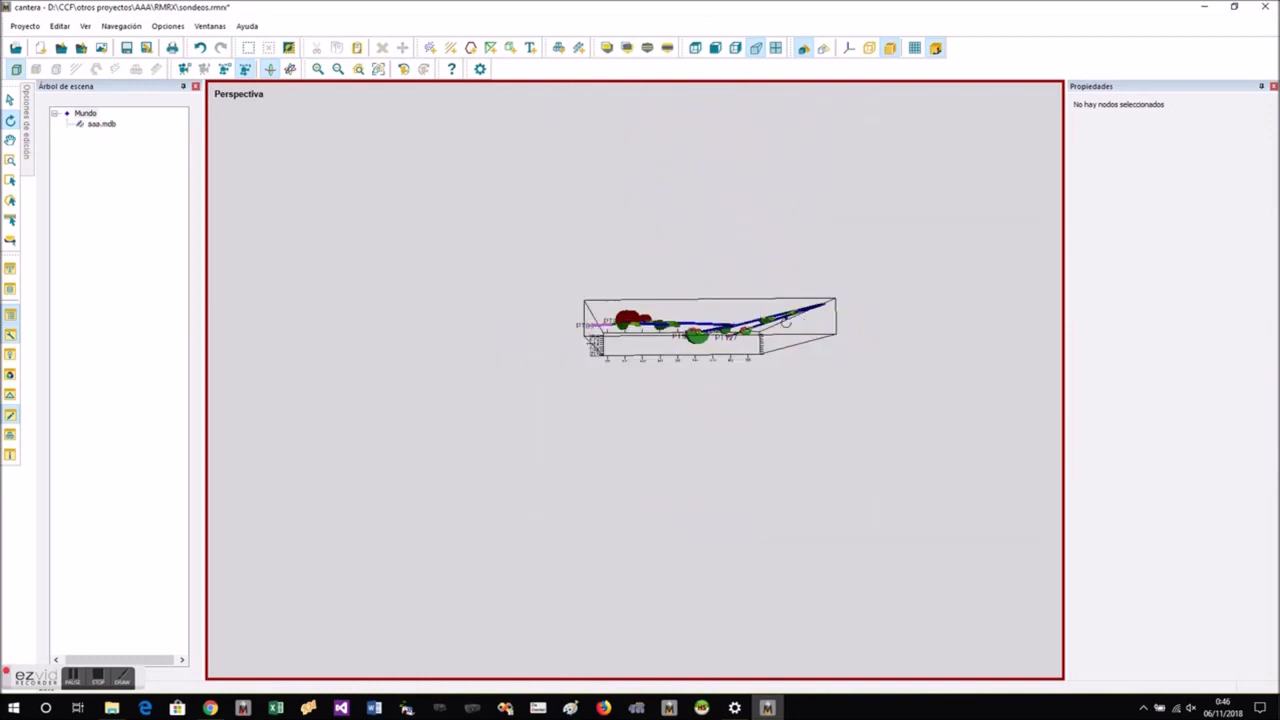
{"action": "left_click", "coordinate": [379, 71]}
{"action": "left_click_drag", "start_coordinate": [646, 365], "coordinate": [657, 132]}
{"action": "scroll", "coordinate": [730, 378], "scroll_direction": "down", "scroll_amount": 3}
{"action": "scroll", "coordinate": [730, 378], "scroll_direction": "up", "scroll_amount": 5}
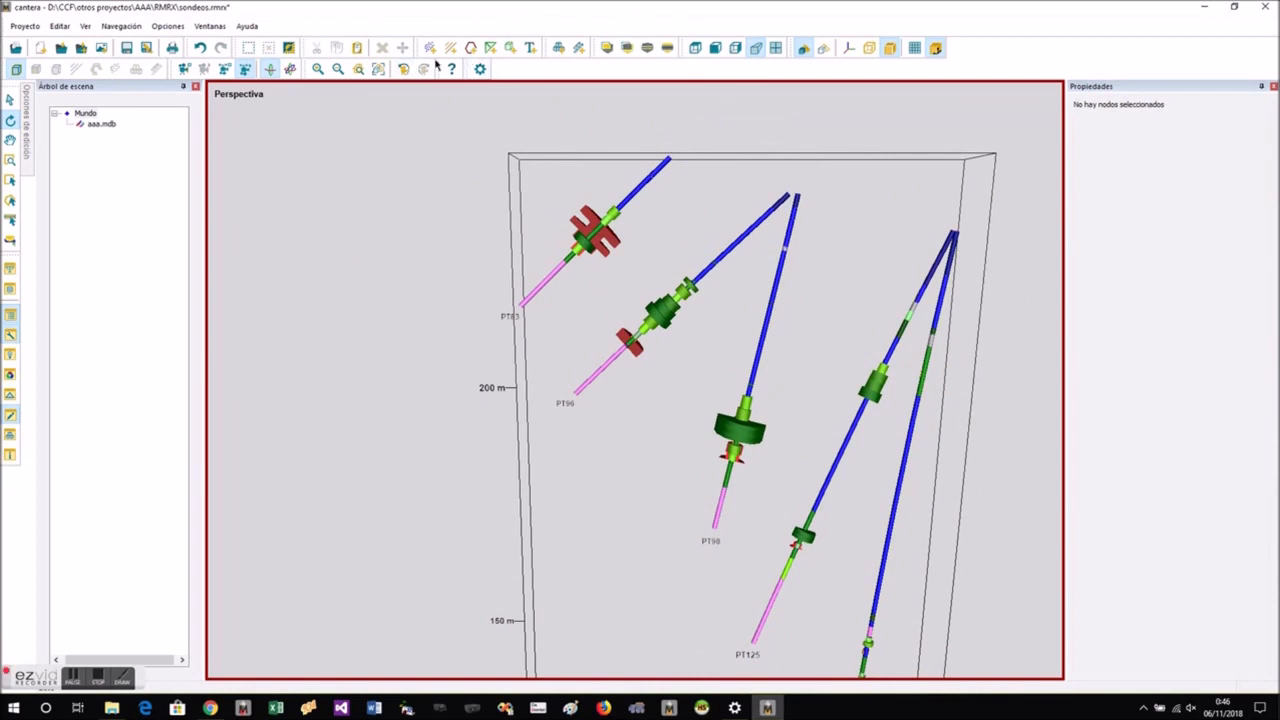
- Start a closed polyline at PT83's lower ore contact and loop it beyond the hole toward its upper contact
{"action": "left_click", "coordinate": [470, 48]}
{"action": "left_click", "coordinate": [563, 258]}
{"action": "left_click", "coordinate": [531, 226]}
{"action": "left_click", "coordinate": [487, 183]}
{"action": "left_click", "coordinate": [459, 127]}
{"action": "left_click", "coordinate": [491, 100]}
{"action": "left_click", "coordinate": [544, 100]}
{"action": "left_click", "coordinate": [592, 156]}
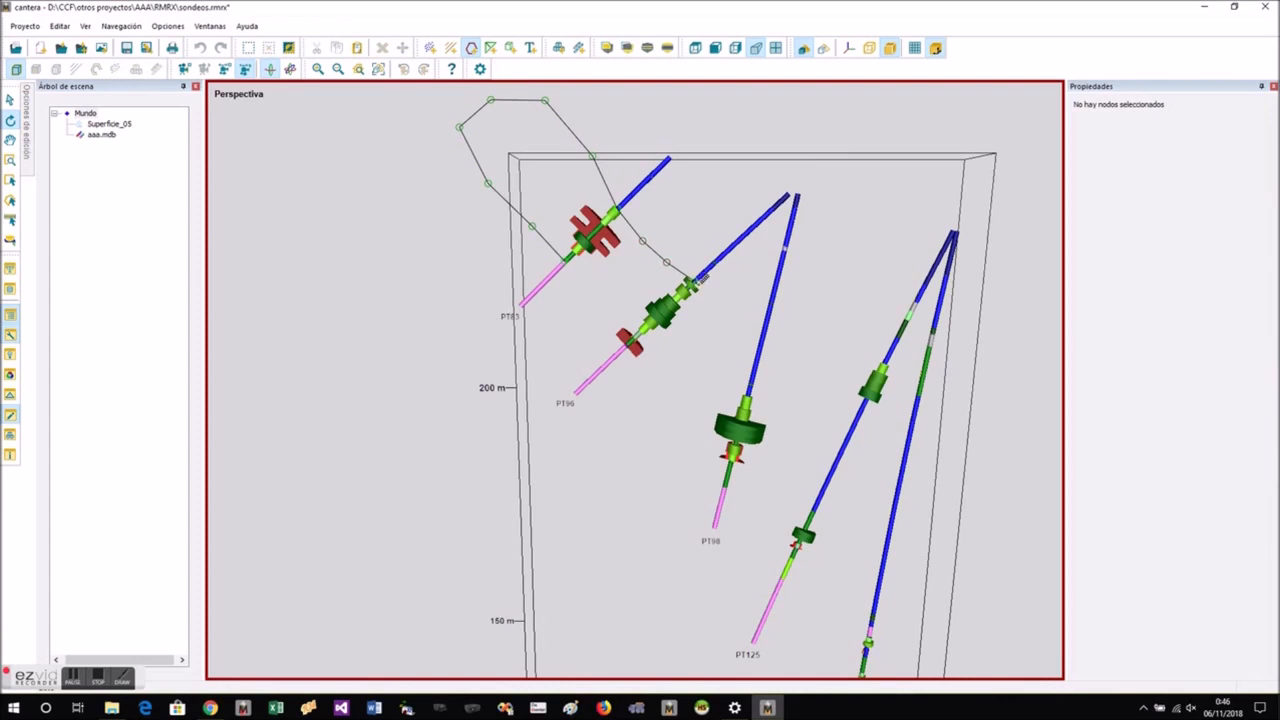
- Continue the outline down the upper ore contacts of PT96, PT98 and PT125 toward PT127
{"action": "left_click", "coordinate": [734, 352]}
{"action": "left_click", "coordinate": [813, 503]}
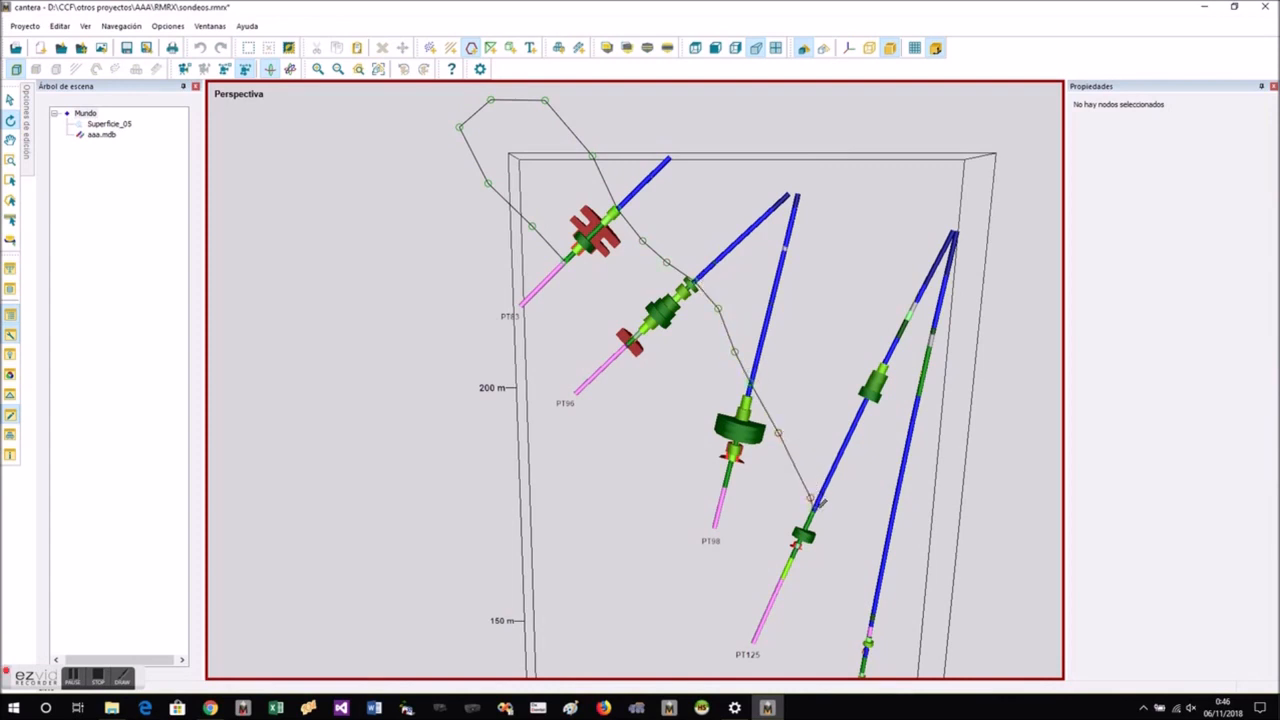
{"action": "left_click", "coordinate": [842, 578]}
{"action": "scroll", "coordinate": [635, 402], "scroll_direction": "up", "scroll_amount": 1}
{"action": "scroll", "coordinate": [522, 312], "scroll_direction": "down", "scroll_amount": 2}
{"action": "scroll", "coordinate": [524, 310], "scroll_direction": "down", "scroll_amount": 1}
{"action": "scroll", "coordinate": [700, 490], "scroll_direction": "up", "scroll_amount": 3}
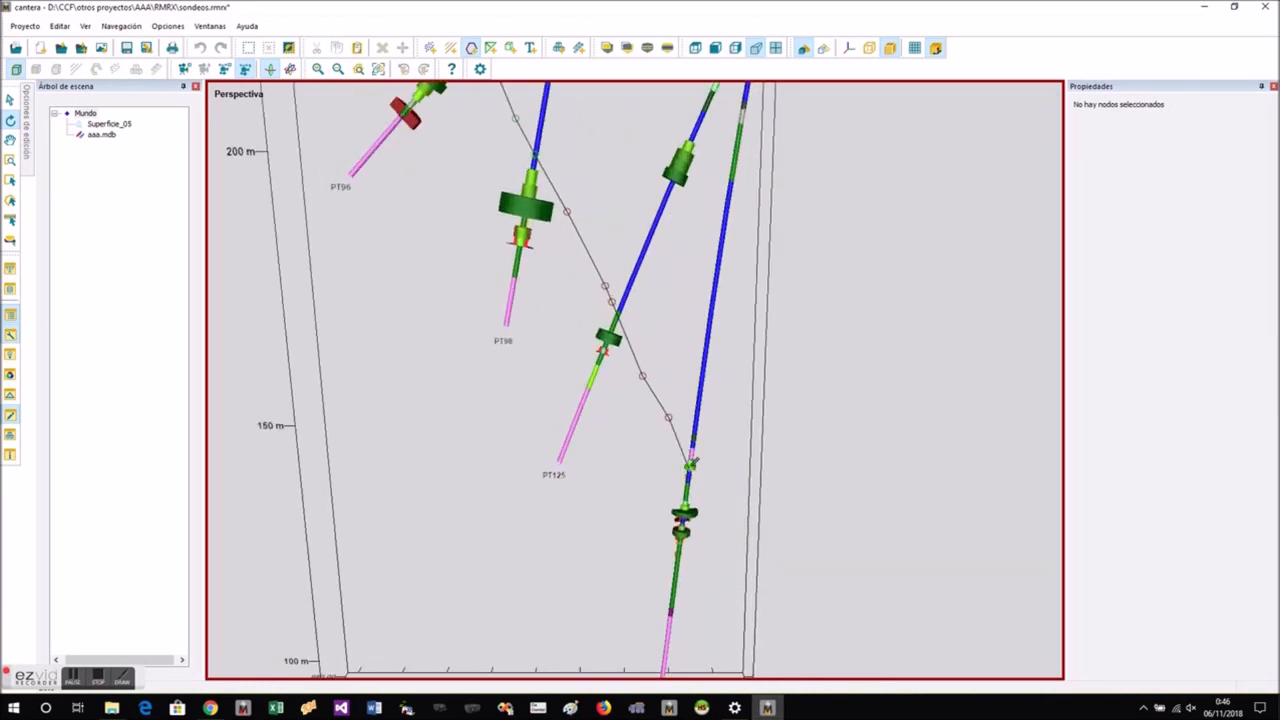
- Extend the outline beyond PT127, round off its deep end and return to PT127's lower ore contact
{"action": "left_click", "coordinate": [723, 492]}
{"action": "left_click", "coordinate": [758, 537]}
{"action": "left_click", "coordinate": [789, 596]}
{"action": "left_click", "coordinate": [797, 640]}
{"action": "left_click", "coordinate": [765, 646]}
{"action": "left_click", "coordinate": [721, 629]}
{"action": "left_click", "coordinate": [670, 608]}
- Trace the outline's lower side upward from PT127 through the lower contacts of PT125 and PT98
{"action": "left_click", "coordinate": [644, 557]}
{"action": "left_click", "coordinate": [620, 486]}
{"action": "left_click", "coordinate": [606, 432]}
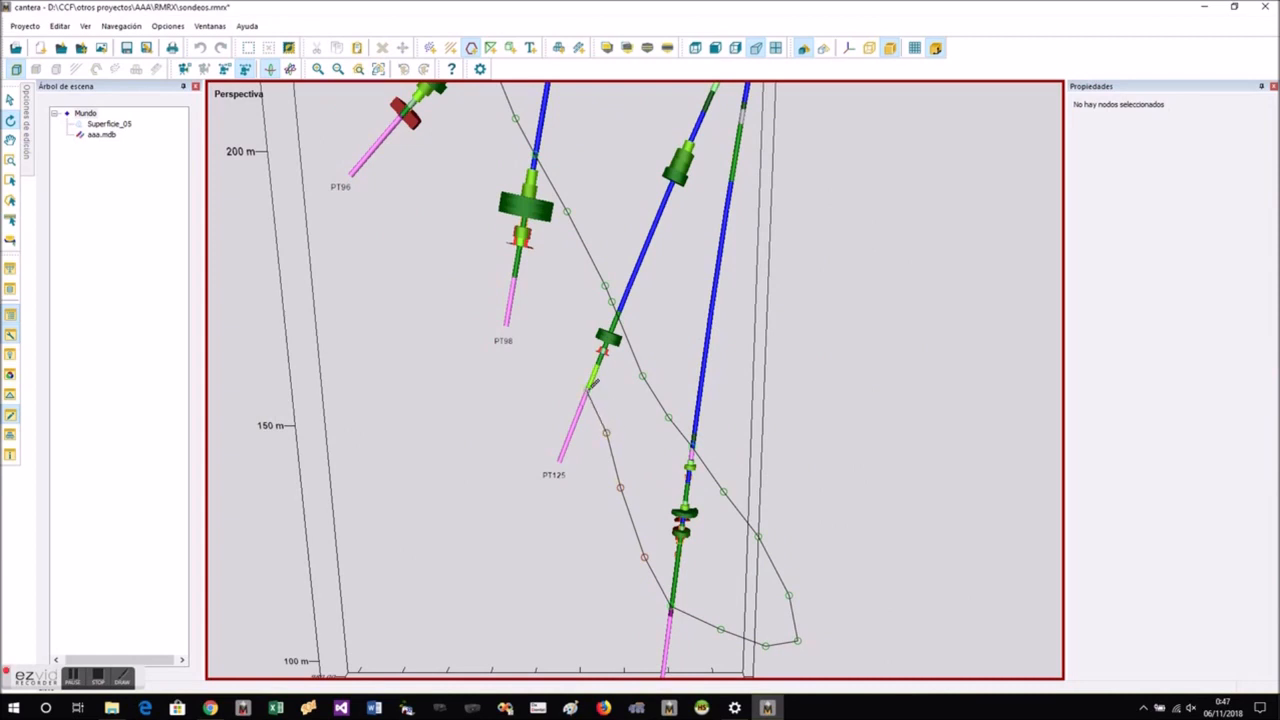
{"action": "scroll", "coordinate": [591, 387], "scroll_direction": "up", "scroll_amount": 2}
{"action": "left_click", "coordinate": [590, 387]}
{"action": "left_click", "coordinate": [557, 354]}
{"action": "left_click", "coordinate": [517, 277]}
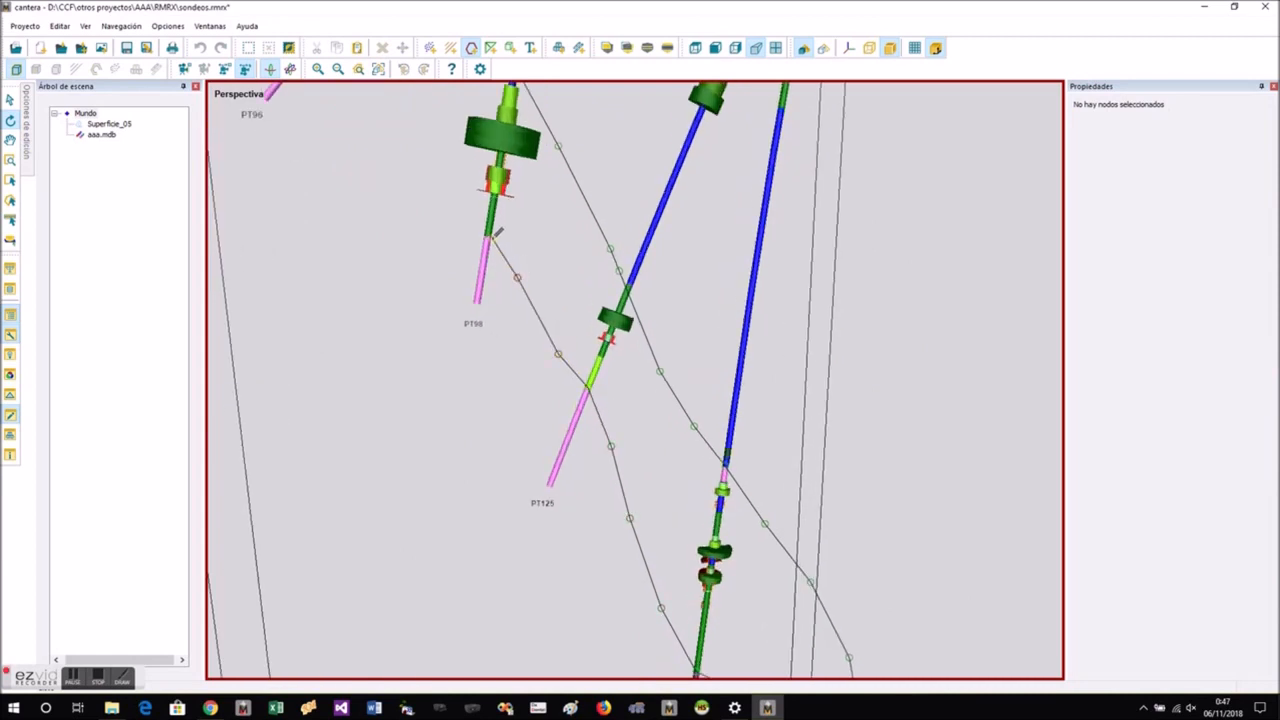
{"action": "left_click", "coordinate": [489, 237]}
- Complete the outline's lower side through PT96's lower contact and close it at PT83
{"action": "scroll", "coordinate": [603, 406], "scroll_direction": "down", "scroll_amount": 2}
{"action": "scroll", "coordinate": [452, 215], "scroll_direction": "up", "scroll_amount": 1}
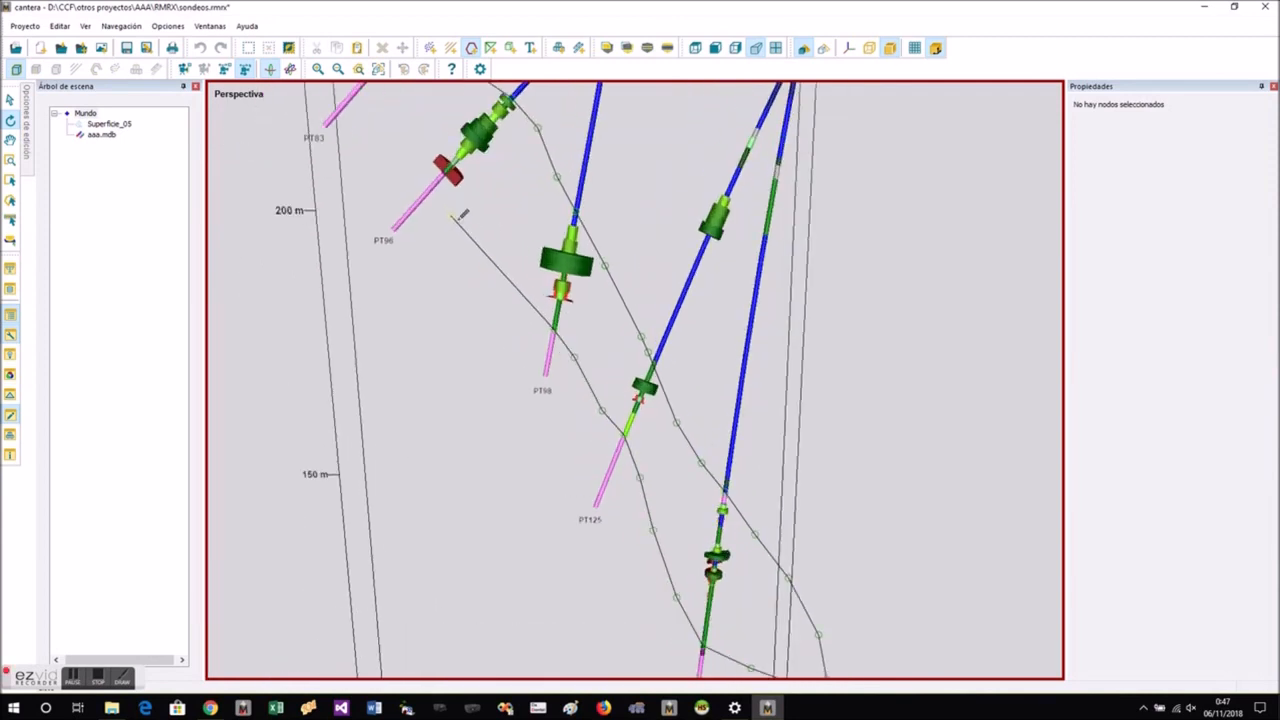
{"action": "left_click", "coordinate": [485, 247]}
{"action": "left_click", "coordinate": [468, 204]}
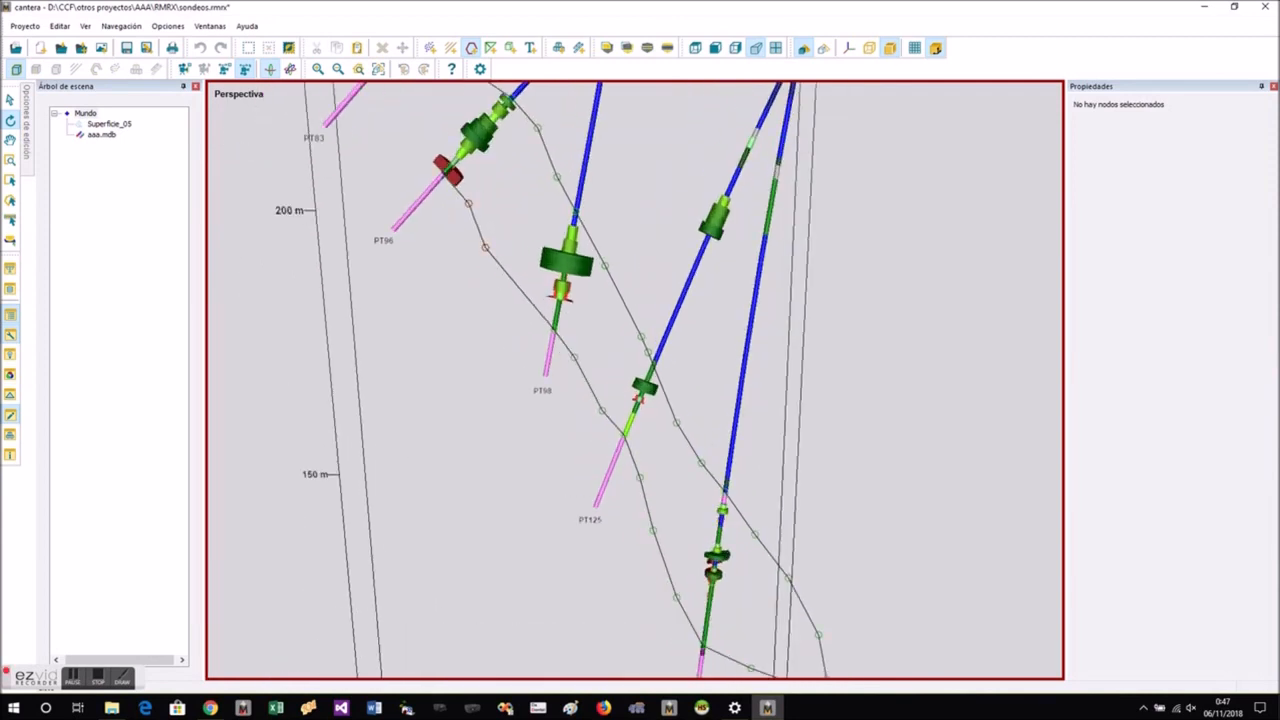
{"action": "scroll", "coordinate": [559, 370], "scroll_direction": "down", "scroll_amount": 2}
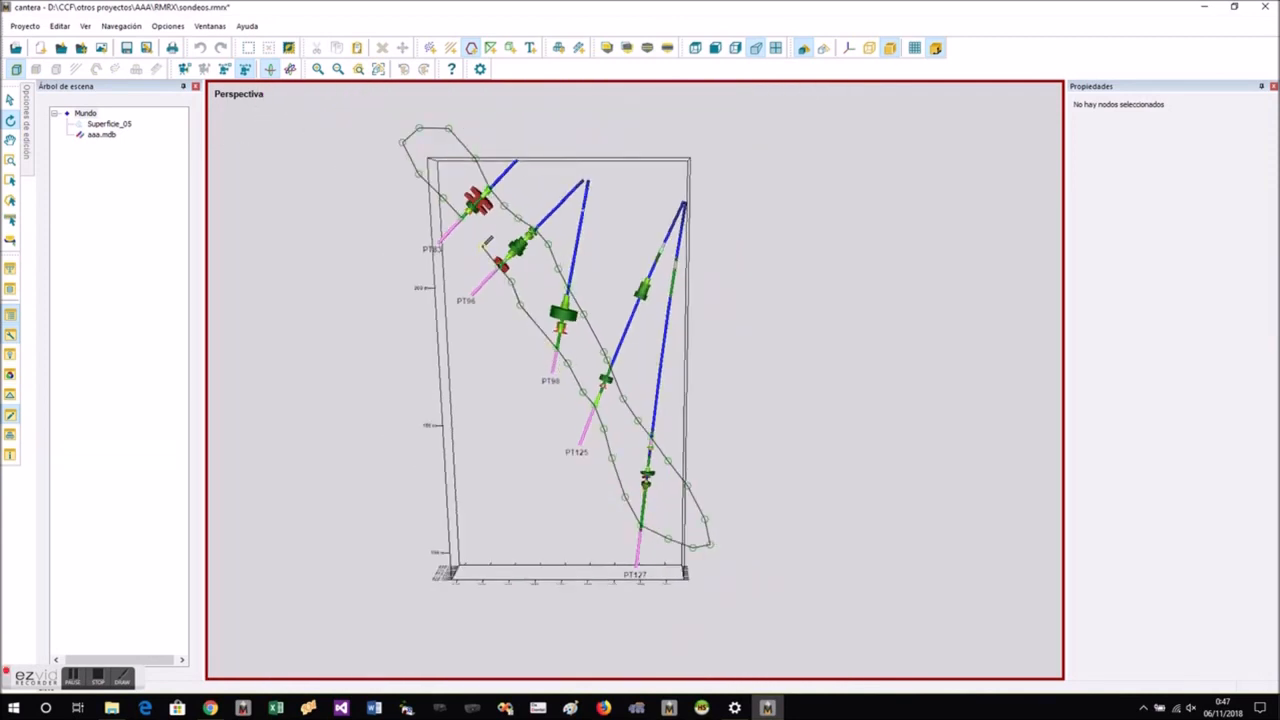
{"action": "scroll", "coordinate": [470, 222], "scroll_direction": "up", "scroll_amount": 2}
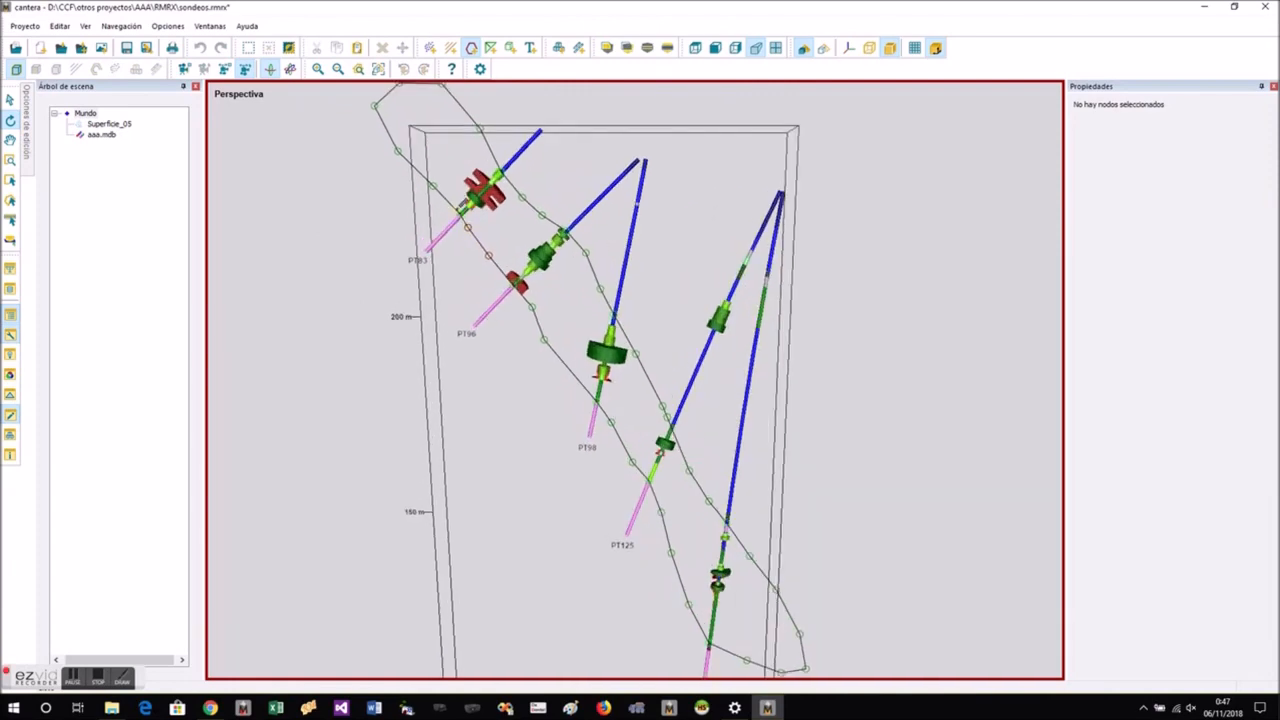
{"action": "right_click", "coordinate": [468, 213]}
- Select the closed outline of the PT83–PT127 section and copy it
{"action": "left_click_drag", "start_coordinate": [470, 222], "coordinate": [583, 273]}
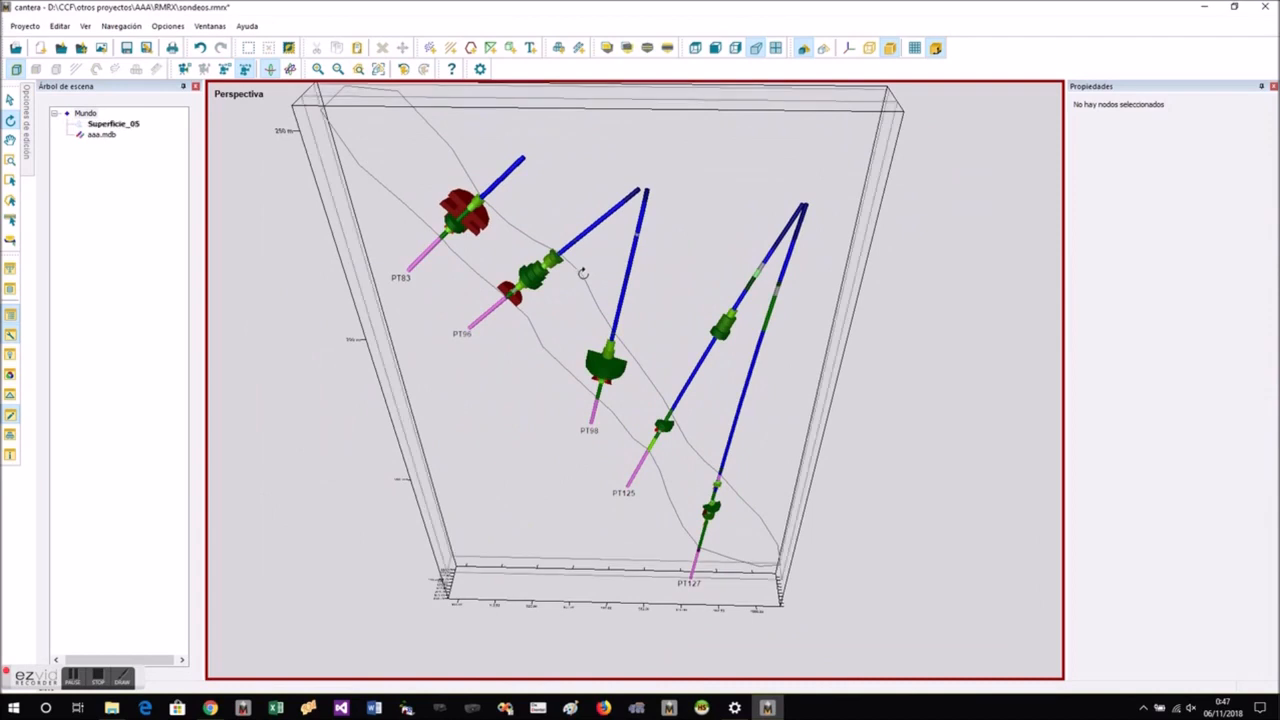
{"action": "left_click", "coordinate": [583, 273]}
{"action": "right_click", "coordinate": [583, 274]}
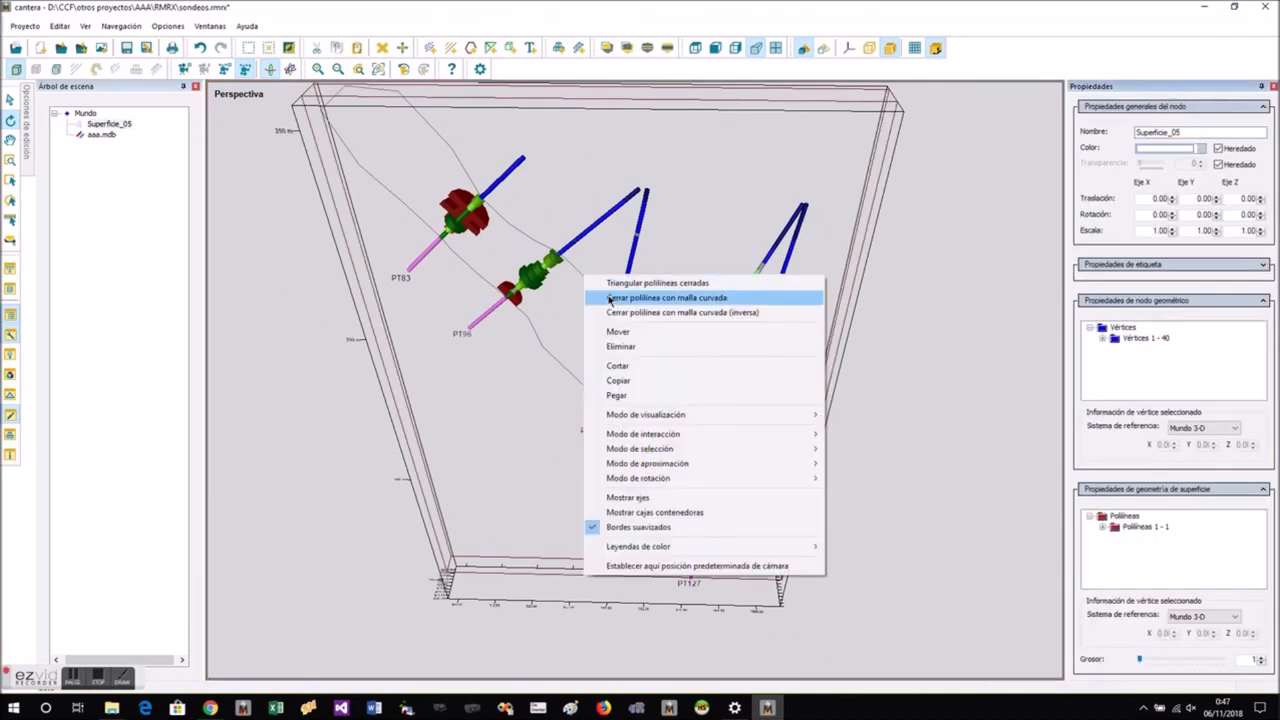
{"action": "left_click", "coordinate": [622, 380]}
- Undo the second outline and its section cut, then paste the copied outline alongside the first among all drillholes
{"action": "scroll", "coordinate": [620, 386], "scroll_direction": "down", "scroll_amount": 3}
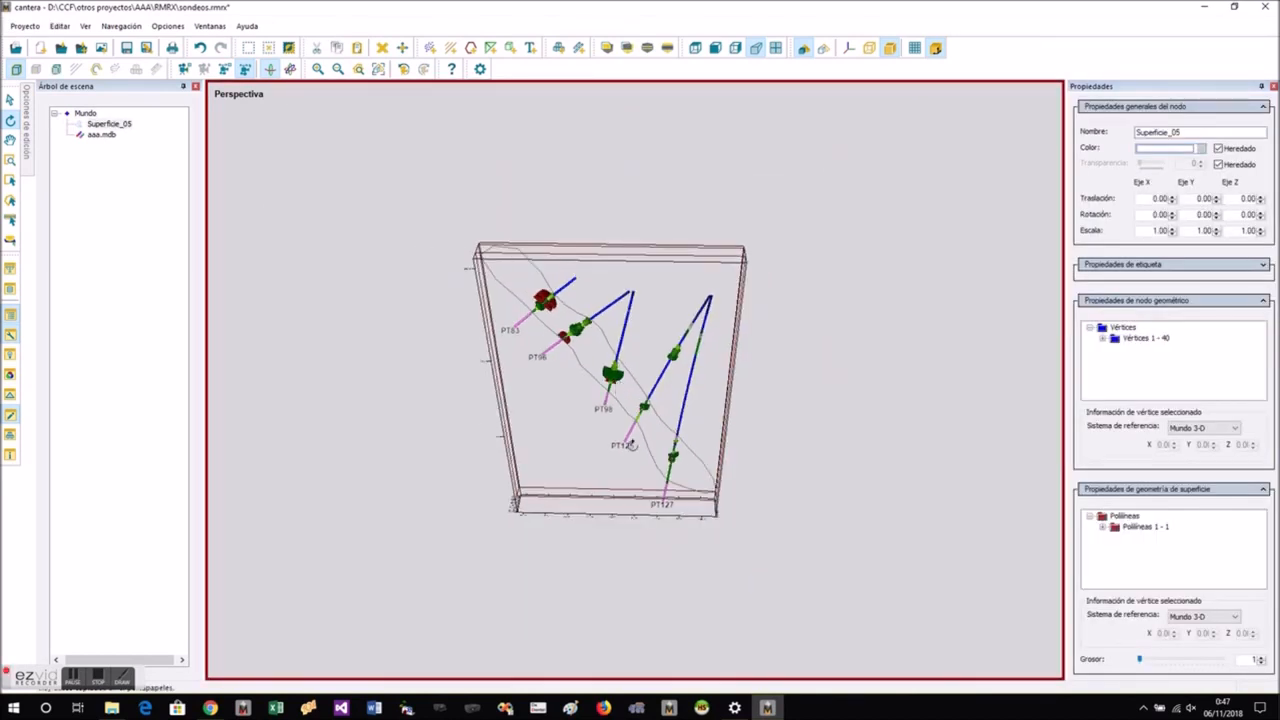
{"action": "left_click", "coordinate": [199, 47]}
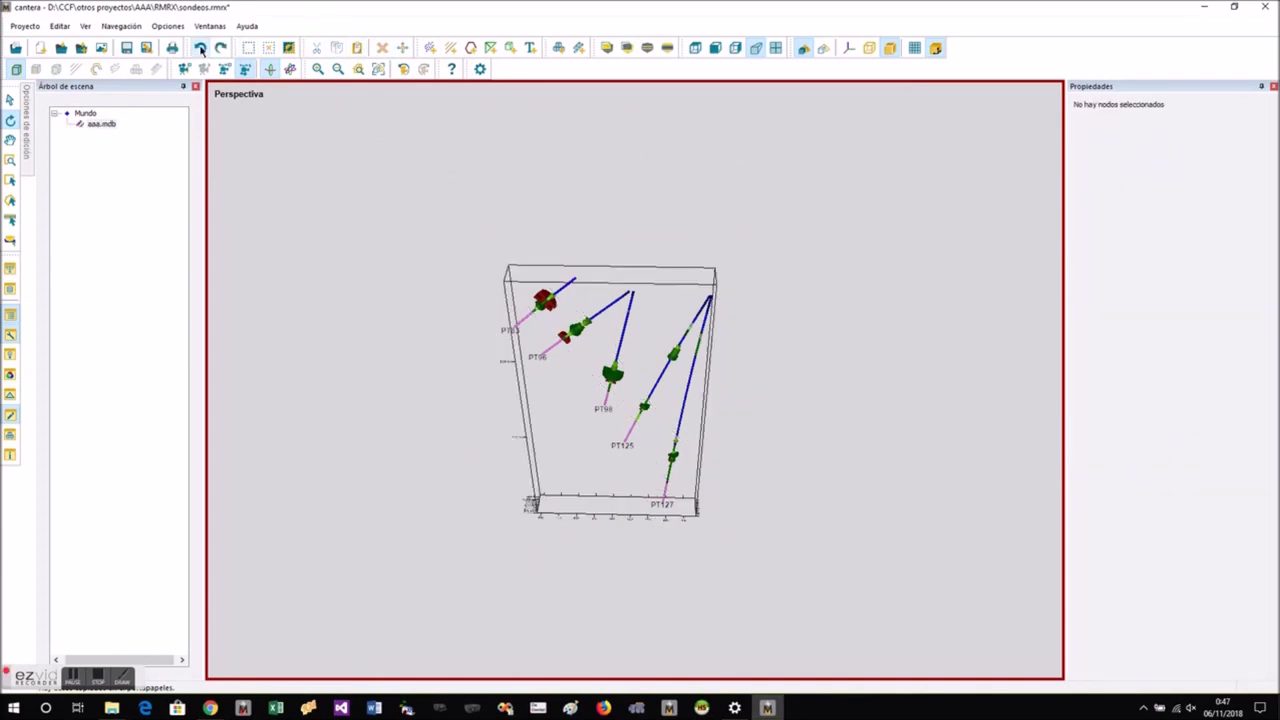
{"action": "right_click", "coordinate": [806, 418]}
{"action": "left_click", "coordinate": [846, 457]}
{"action": "left_click_drag", "start_coordinate": [757, 286], "coordinate": [761, 540]}
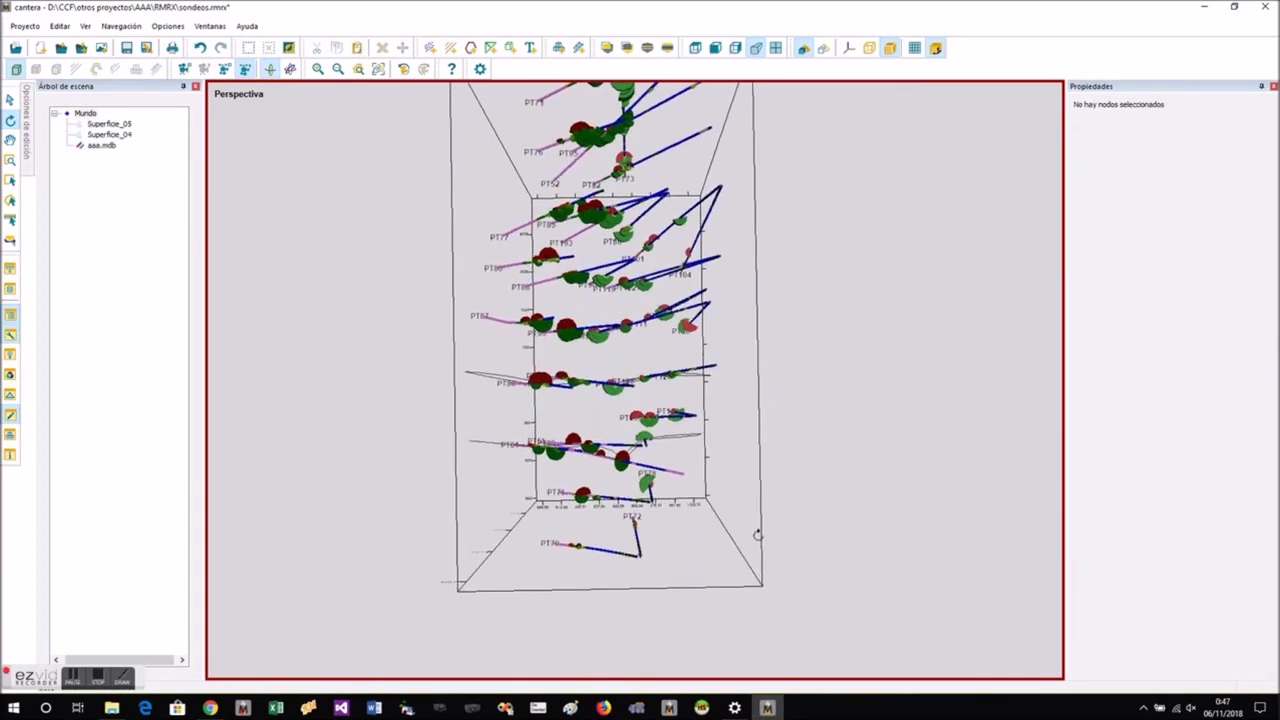
{"action": "scroll", "coordinate": [614, 291], "scroll_direction": "down", "scroll_amount": 3}
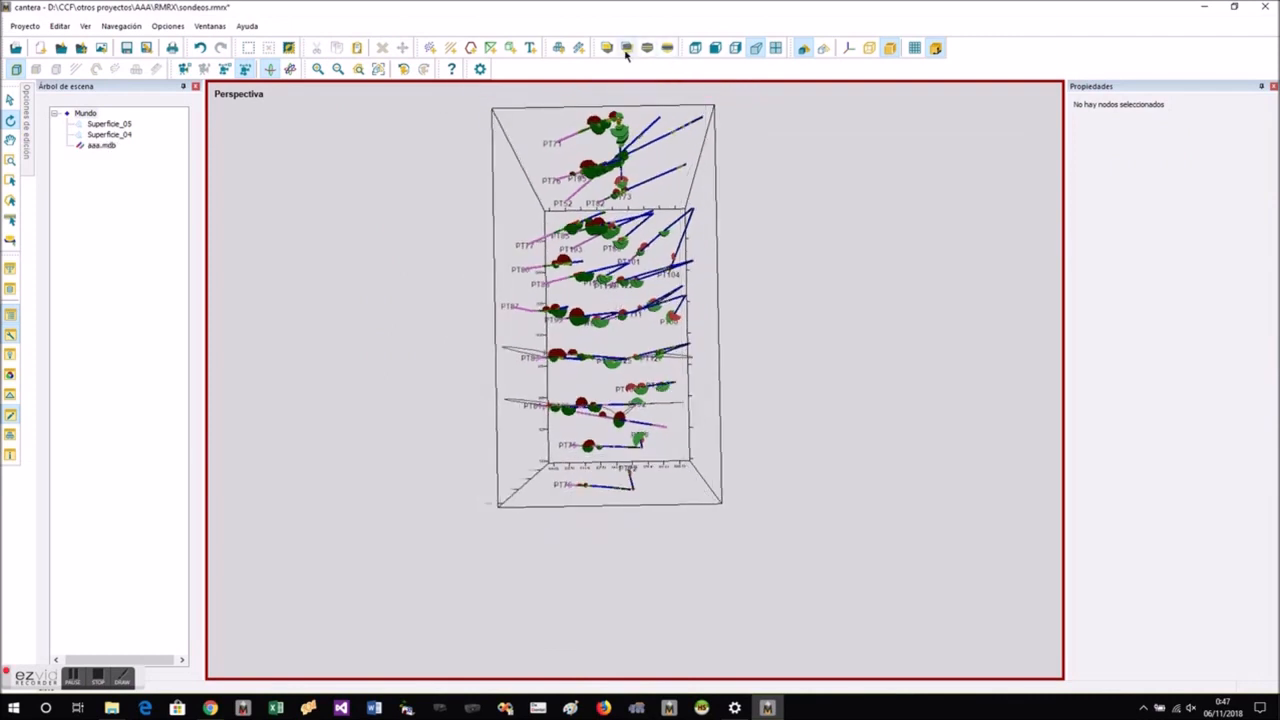
- Cut a section along the PT87 drillhole row in the top view, covering the holes near northing 1000
{"action": "left_click", "coordinate": [695, 48]}
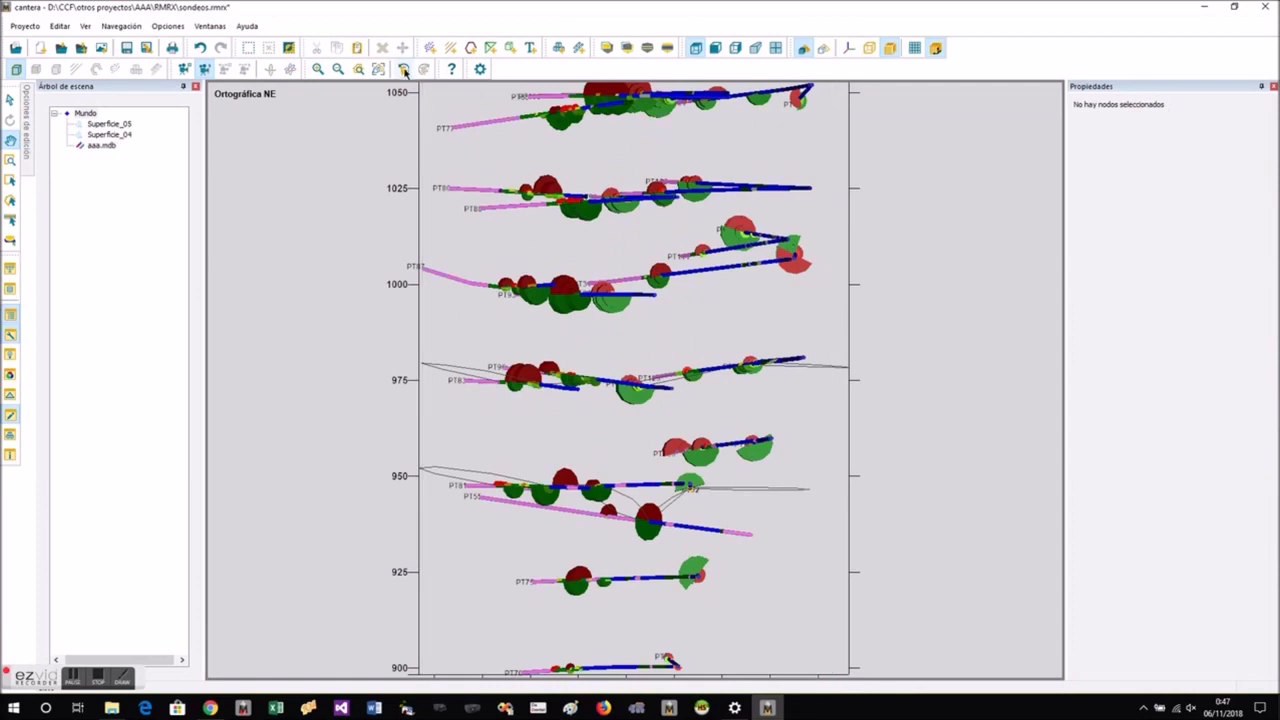
{"action": "left_click", "coordinate": [649, 49]}
{"action": "left_click", "coordinate": [338, 297]}
{"action": "left_click", "coordinate": [877, 245]}
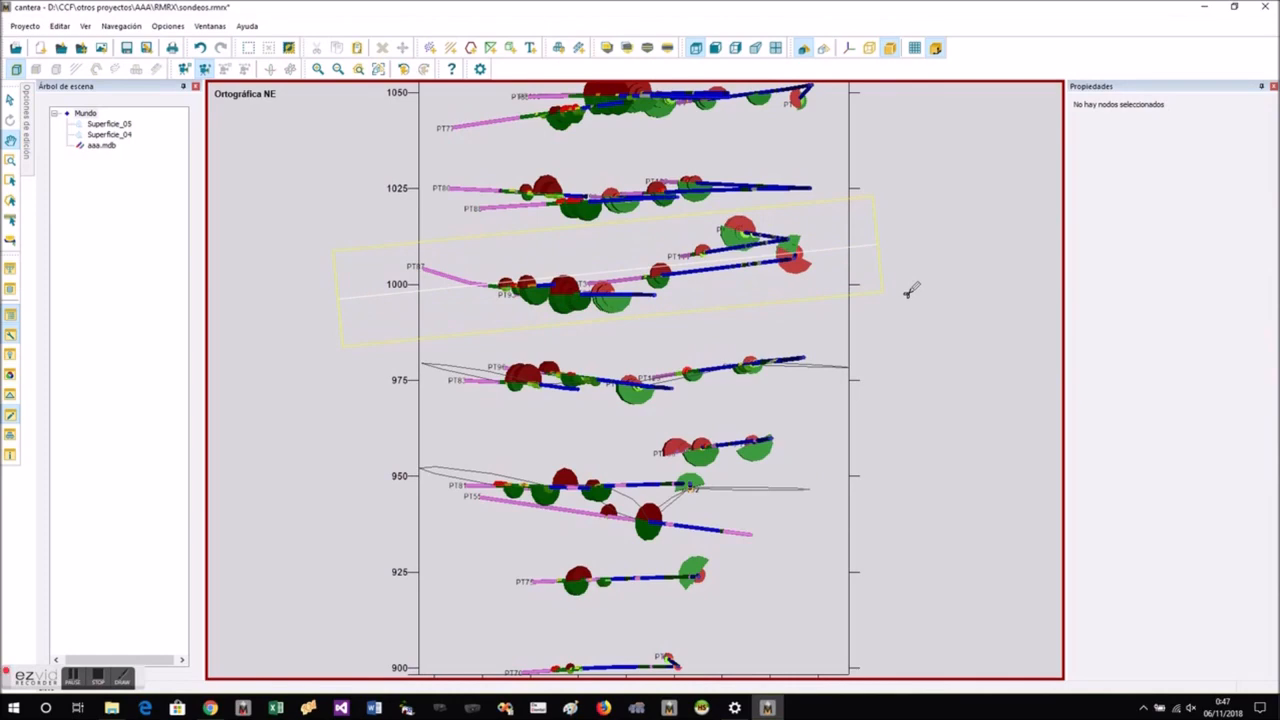
{"action": "left_click", "coordinate": [910, 290]}
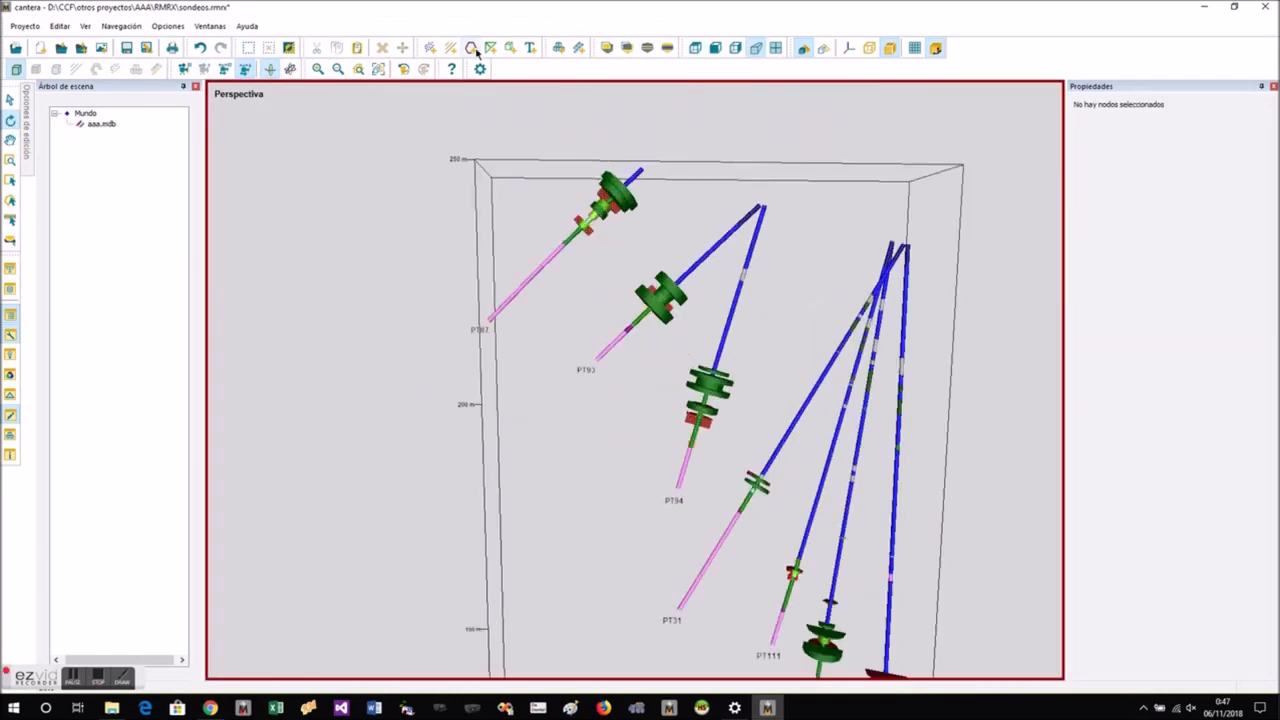
- Trace the ore-body outline on the PT87–PT111 section through the upper contacts of PT94 and PT31
{"action": "left_click", "coordinate": [689, 330]}
{"action": "left_click", "coordinate": [705, 357]}
{"action": "left_click", "coordinate": [740, 415]}
{"action": "left_click", "coordinate": [758, 460]}
{"action": "left_click", "coordinate": [769, 497]}
{"action": "scroll", "coordinate": [740, 520], "scroll_direction": "down", "scroll_amount": 3}
{"action": "scroll", "coordinate": [740, 520], "scroll_direction": "up", "scroll_amount": 3}
{"action": "left_click", "coordinate": [635, 422]}
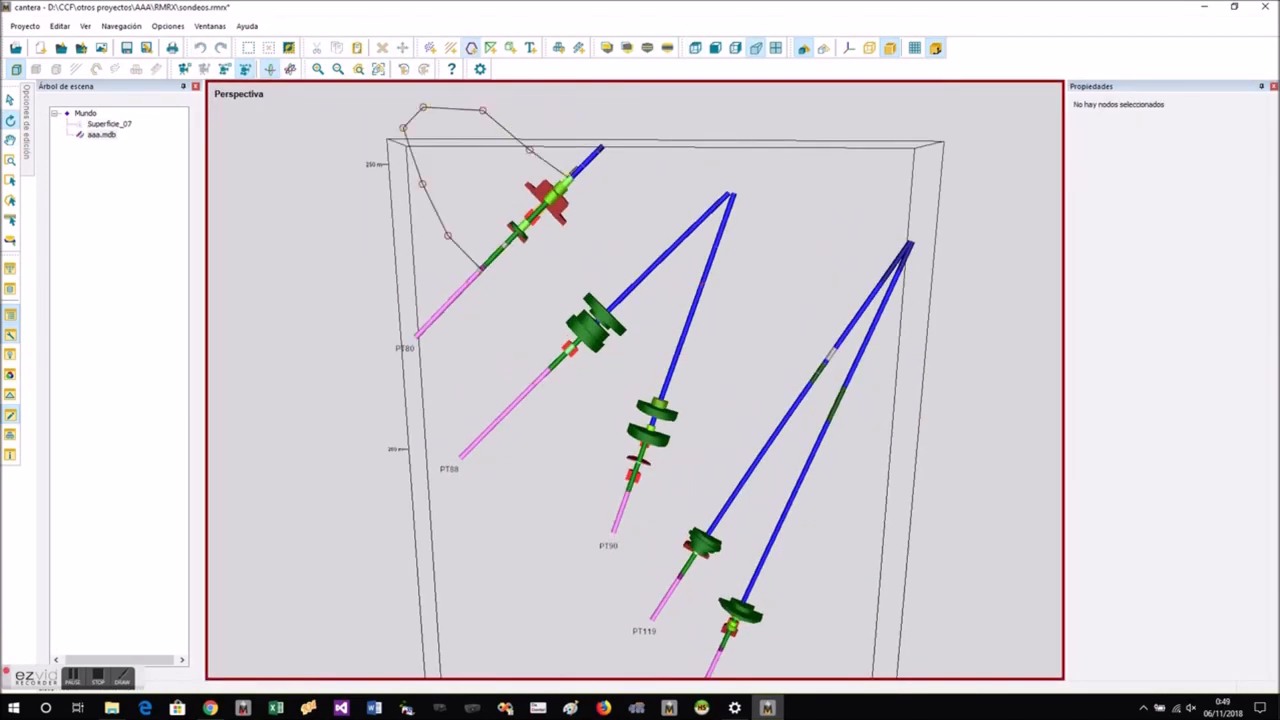
- Trace the ore-body outline on the PT80–PT122 section down to its lower end below PT122
{"action": "left_click", "coordinate": [600, 263]}
{"action": "left_click", "coordinate": [648, 380]}
{"action": "left_click", "coordinate": [706, 505]}
{"action": "left_click", "coordinate": [729, 580]}
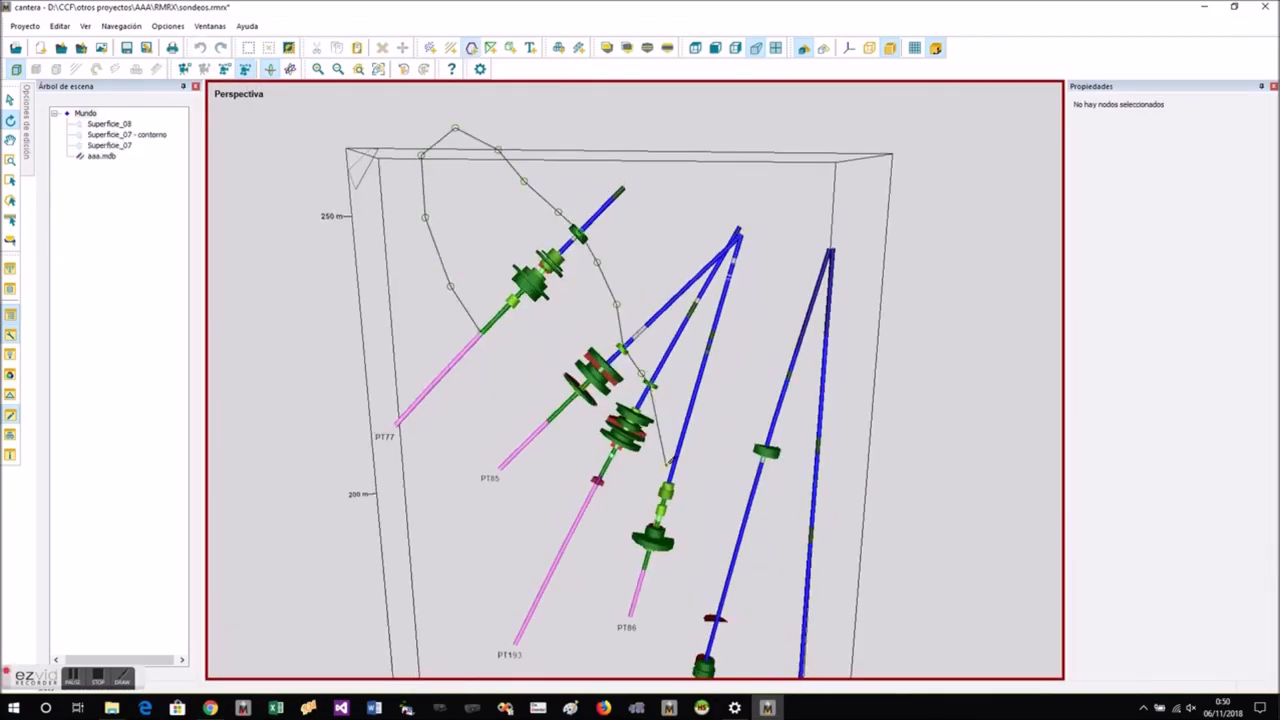
{"action": "left_click", "coordinate": [690, 558]}
{"action": "left_click", "coordinate": [714, 608]}
{"action": "right_click", "coordinate": [505, 320]}
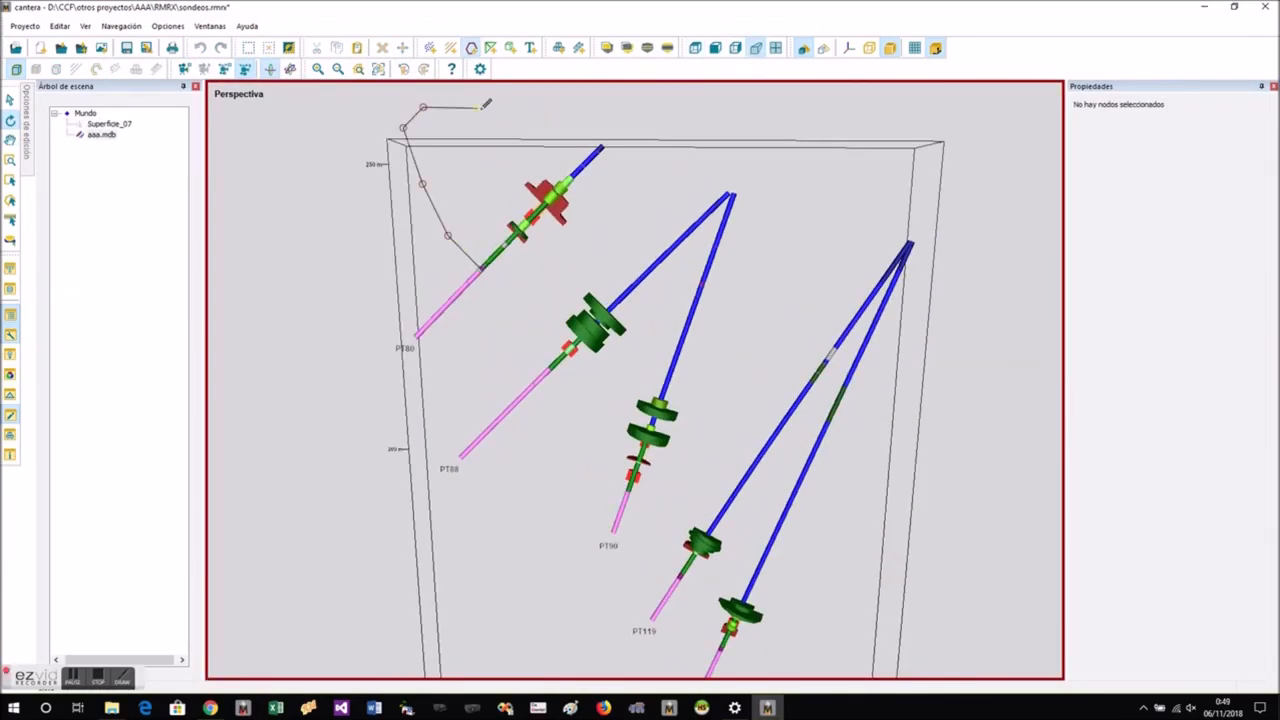
- Trace the outline's upper side from PT80 down past PT88 and PT90, and finish the line
{"action": "left_click", "coordinate": [481, 107]}
{"action": "left_click", "coordinate": [531, 151]}
{"action": "left_click", "coordinate": [572, 179]}
{"action": "left_click", "coordinate": [594, 218]}
{"action": "left_click", "coordinate": [600, 264]}
{"action": "left_click", "coordinate": [607, 308]}
{"action": "left_click", "coordinate": [626, 345]}
{"action": "left_click", "coordinate": [646, 379]}
{"action": "right_click", "coordinate": [574, 306]}
{"action": "left_click", "coordinate": [622, 417]}
- Start the PT77–PT101 section outline at PT77's lower contact, tracing it around the top and down past PT77's upper contact
{"action": "left_click", "coordinate": [471, 48]}
{"action": "left_click", "coordinate": [483, 334]}
{"action": "left_click", "coordinate": [455, 283]}
{"action": "left_click", "coordinate": [428, 217]}
{"action": "left_click", "coordinate": [421, 156]}
{"action": "left_click", "coordinate": [454, 129]}
{"action": "left_click", "coordinate": [518, 163]}
{"action": "left_click", "coordinate": [577, 232]}
{"action": "left_click", "coordinate": [604, 275]}
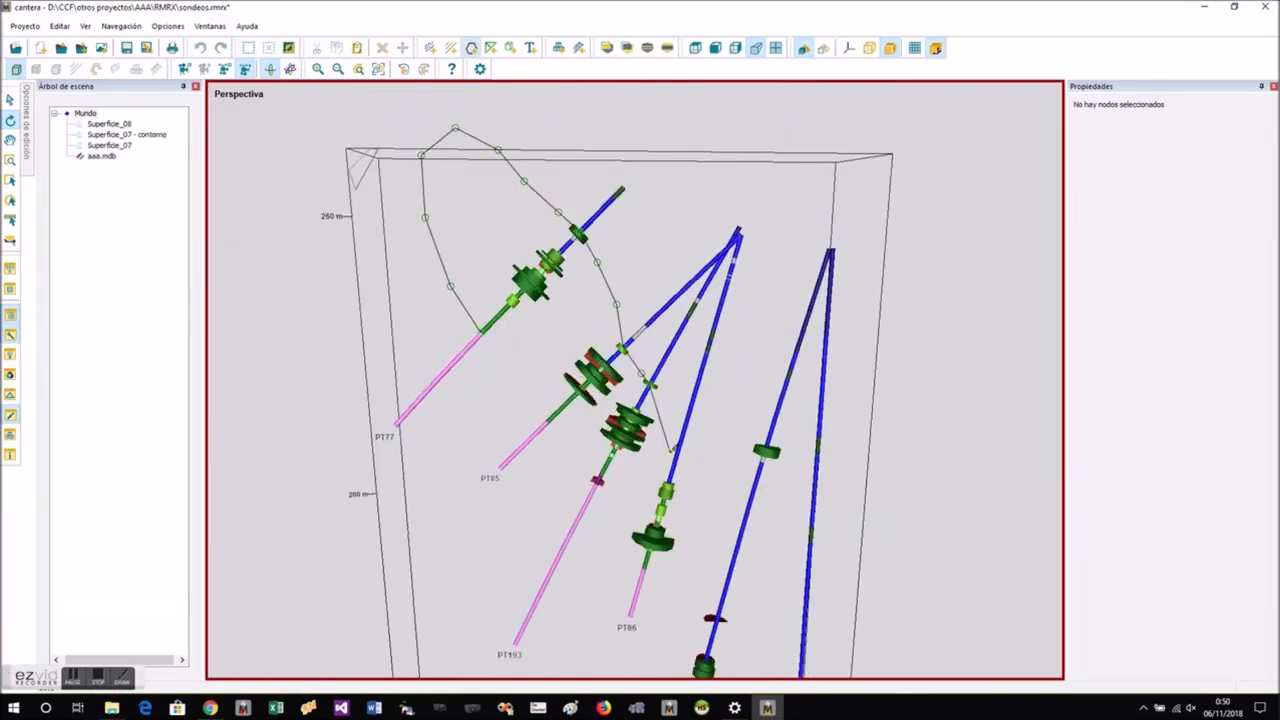
- Complete the outline past PT86 and PT101, and return to the top view of all drillholes
{"action": "left_click", "coordinate": [390, 360]}
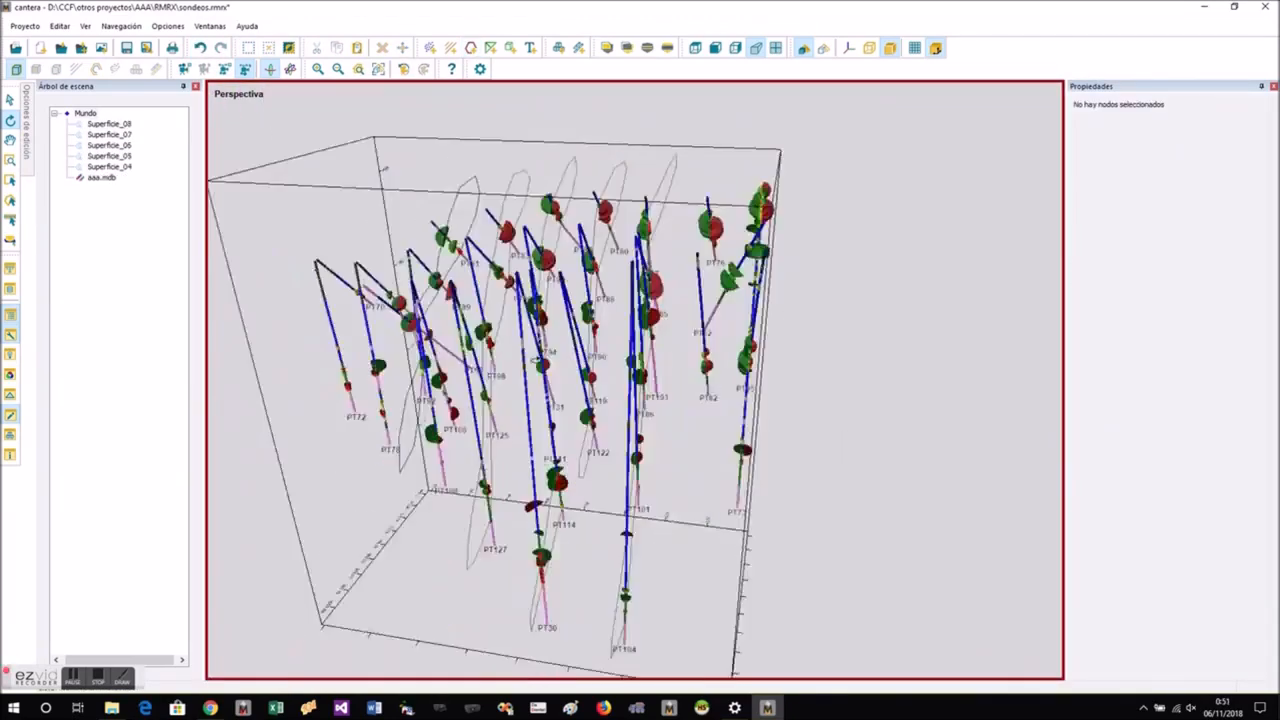
{"action": "left_click_drag", "start_coordinate": [760, 400], "coordinate": [838, 547]}
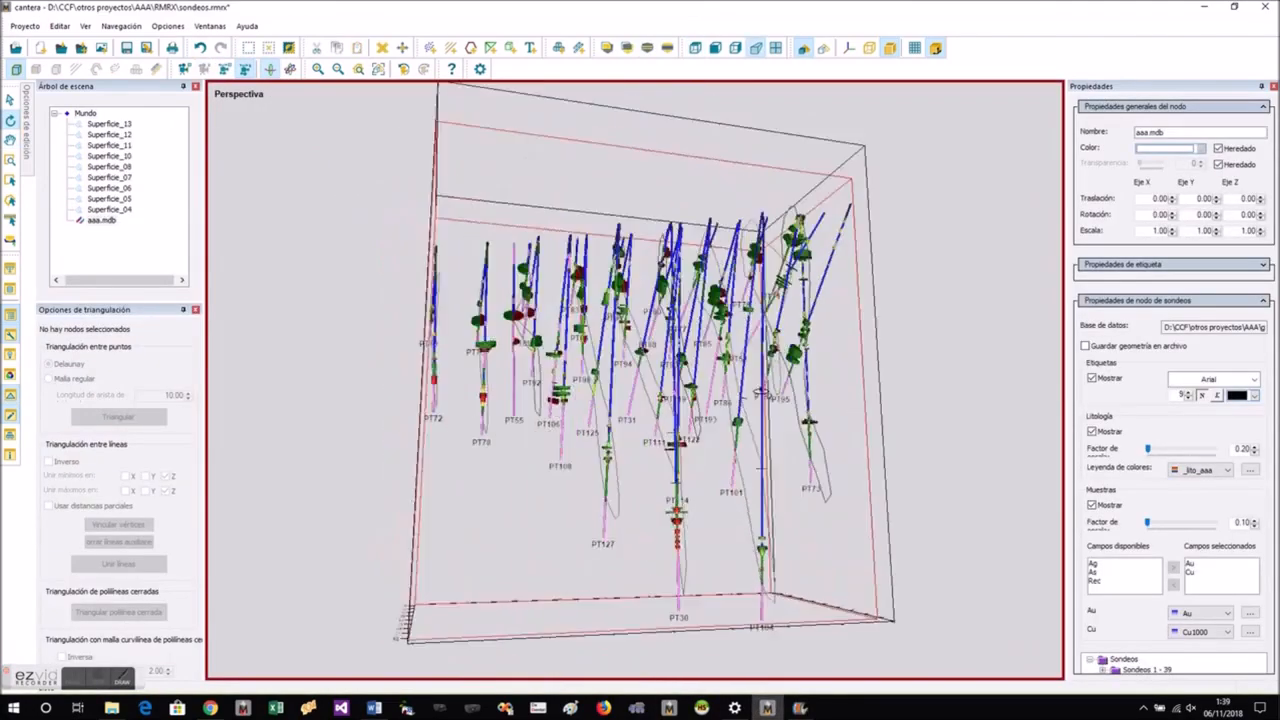
{"action": "left_click_drag", "start_coordinate": [762, 390], "coordinate": [756, 478]}
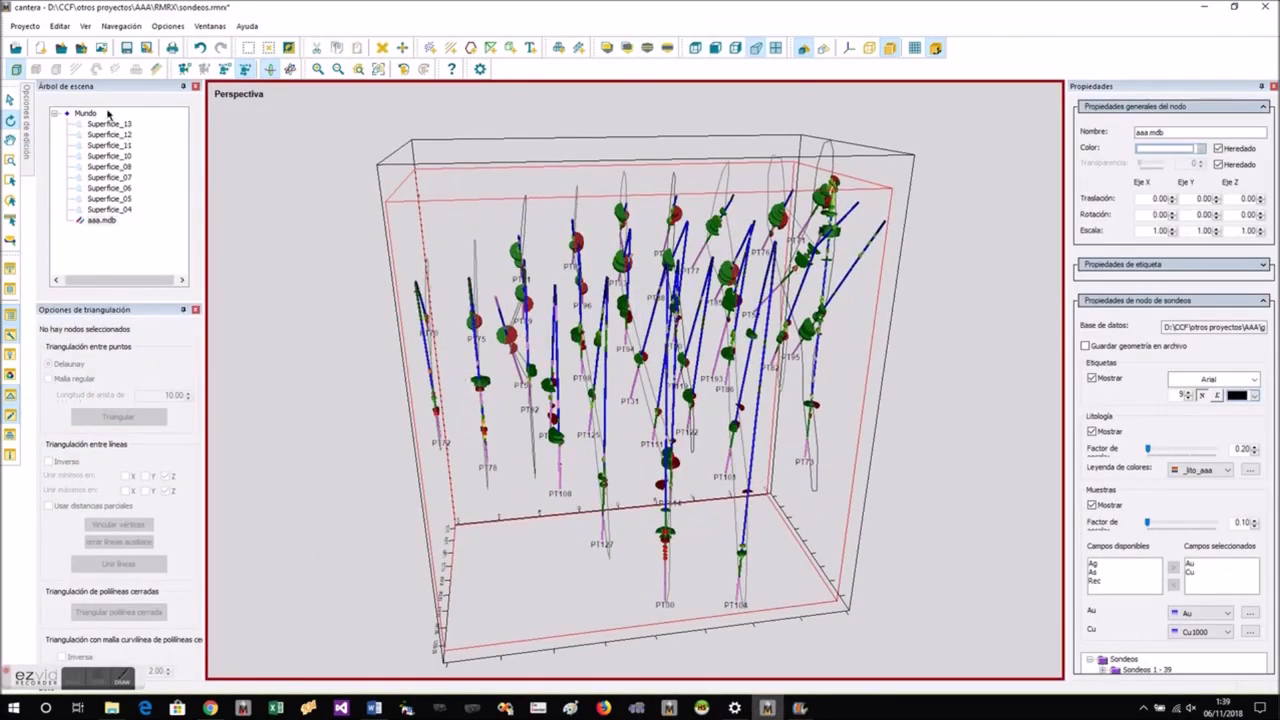
- Try joining outlines Superficie_04 through Superficie_13 into one triangulated surface, inspect it, and undo the triangulation
{"action": "left_click", "coordinate": [105, 123]}
{"action": "left_click", "coordinate": [128, 210], "text": "shift"}
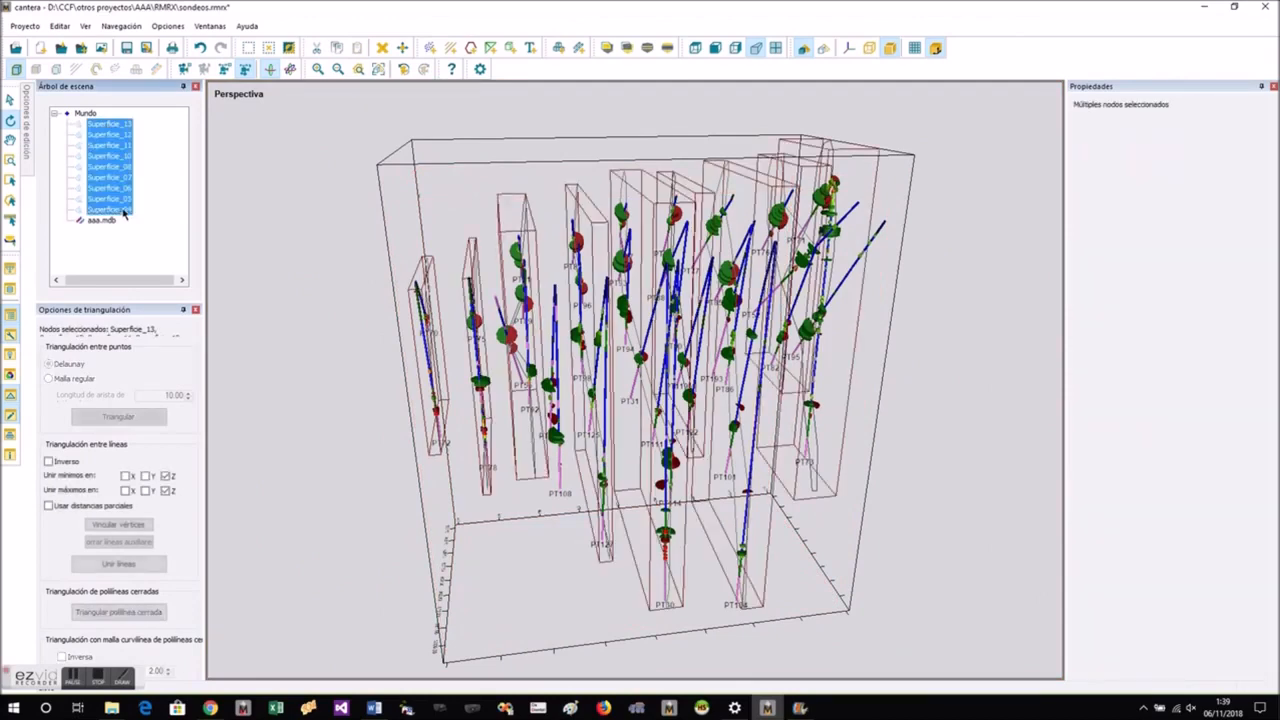
{"action": "right_click", "coordinate": [128, 212]}
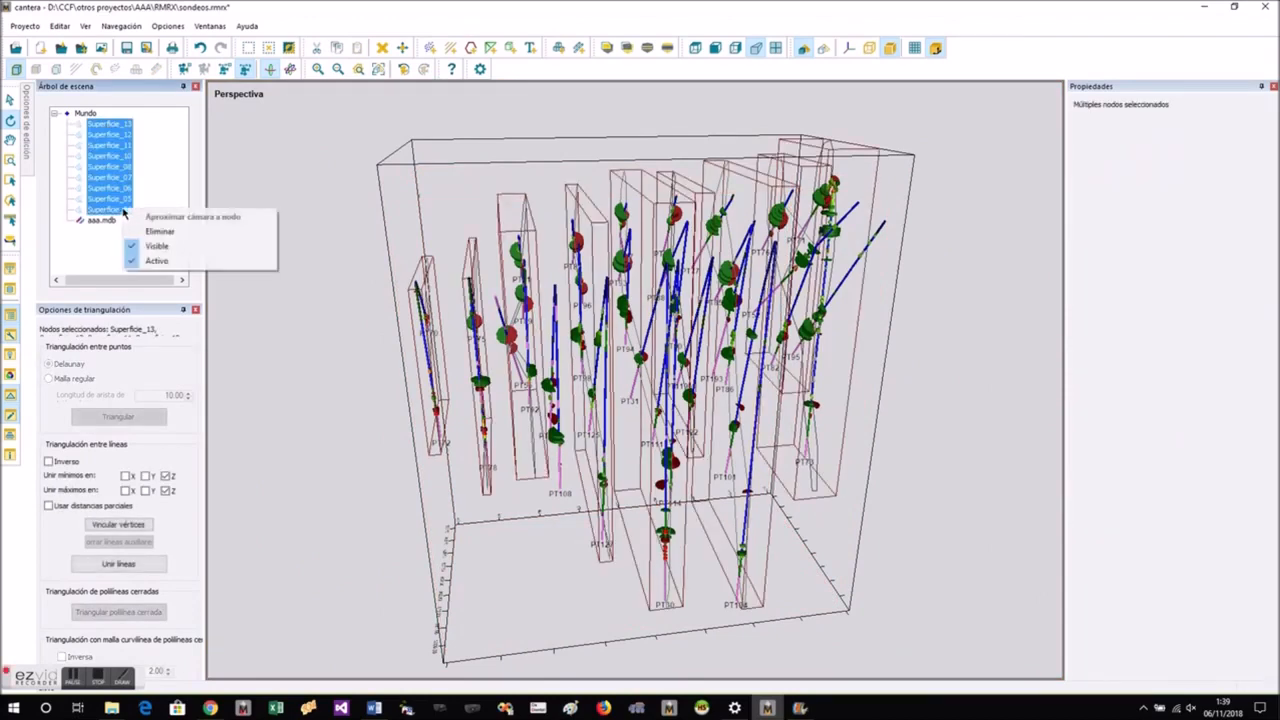
{"action": "right_click", "coordinate": [499, 218]}
{"action": "left_click", "coordinate": [505, 217]}
{"action": "left_click_drag", "start_coordinate": [800, 380], "coordinate": [763, 356]}
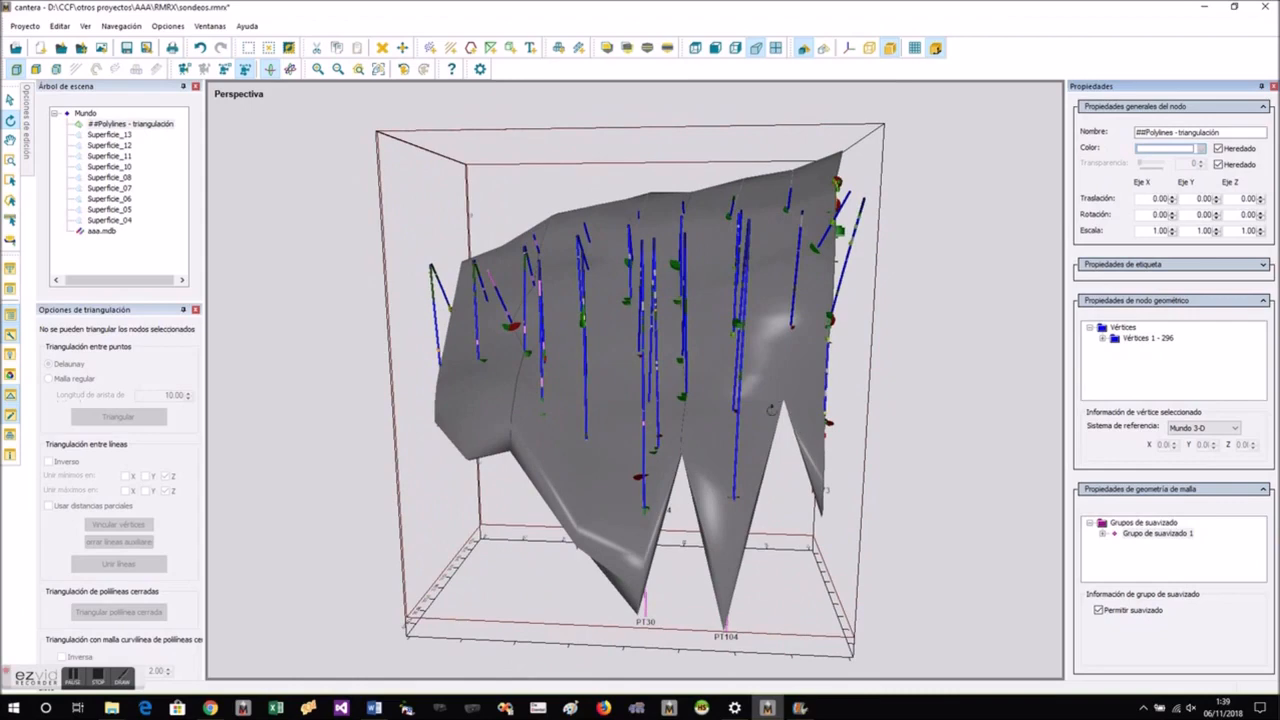
{"action": "left_click_drag", "start_coordinate": [760, 507], "coordinate": [338, 213]}
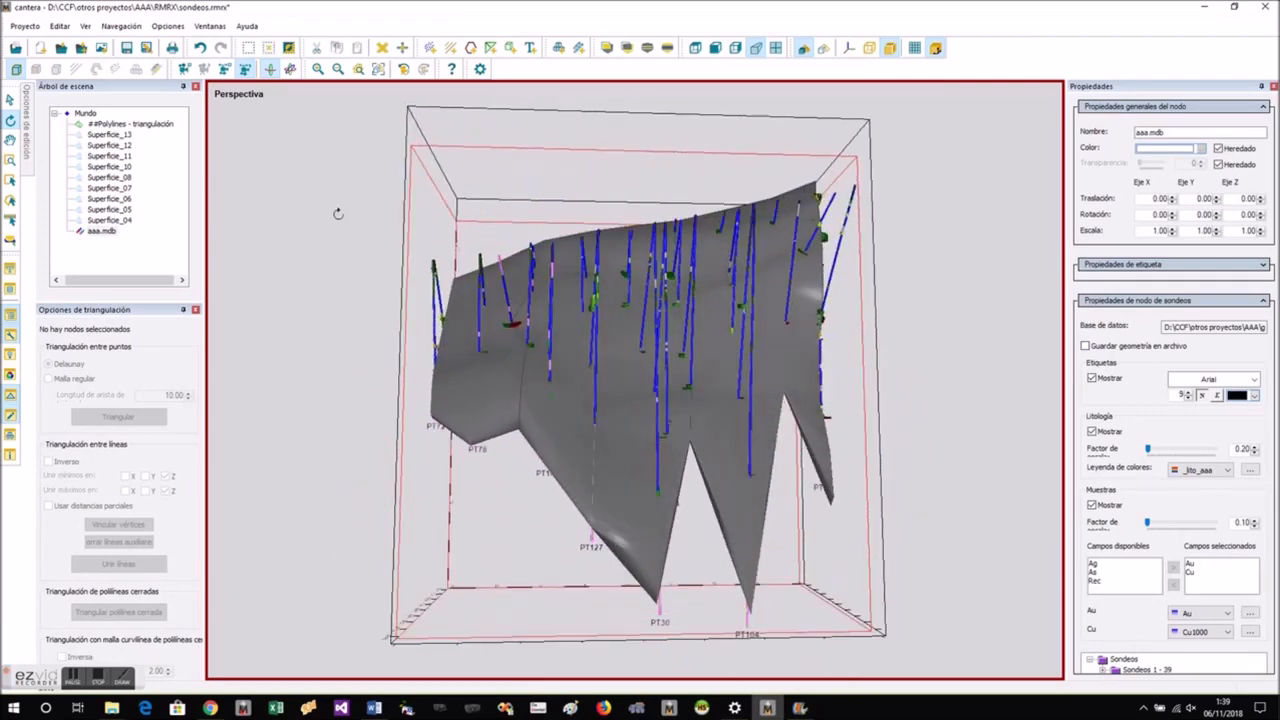
{"action": "left_click", "coordinate": [200, 48]}
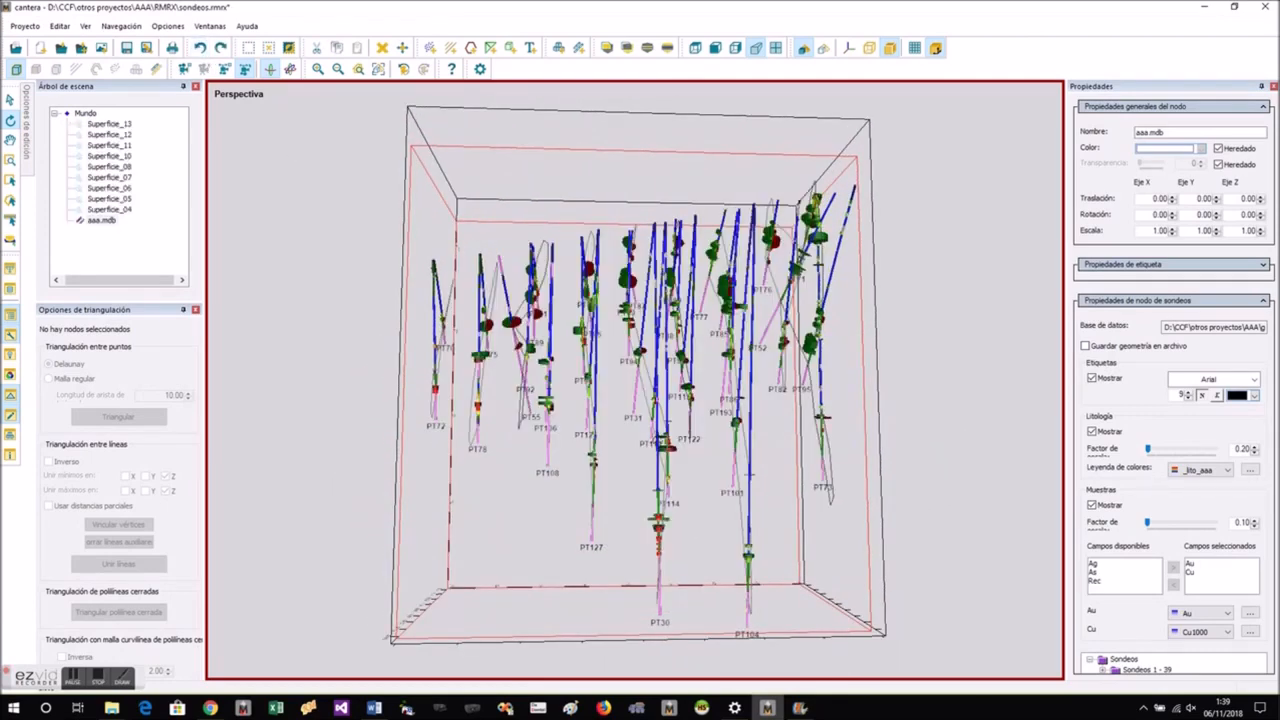
- Hide the aaa.mdb drillholes and display the Superficie_07 outline in red with a line thickness of 3
{"action": "right_click", "coordinate": [94, 226]}
{"action": "left_click", "coordinate": [128, 261]}
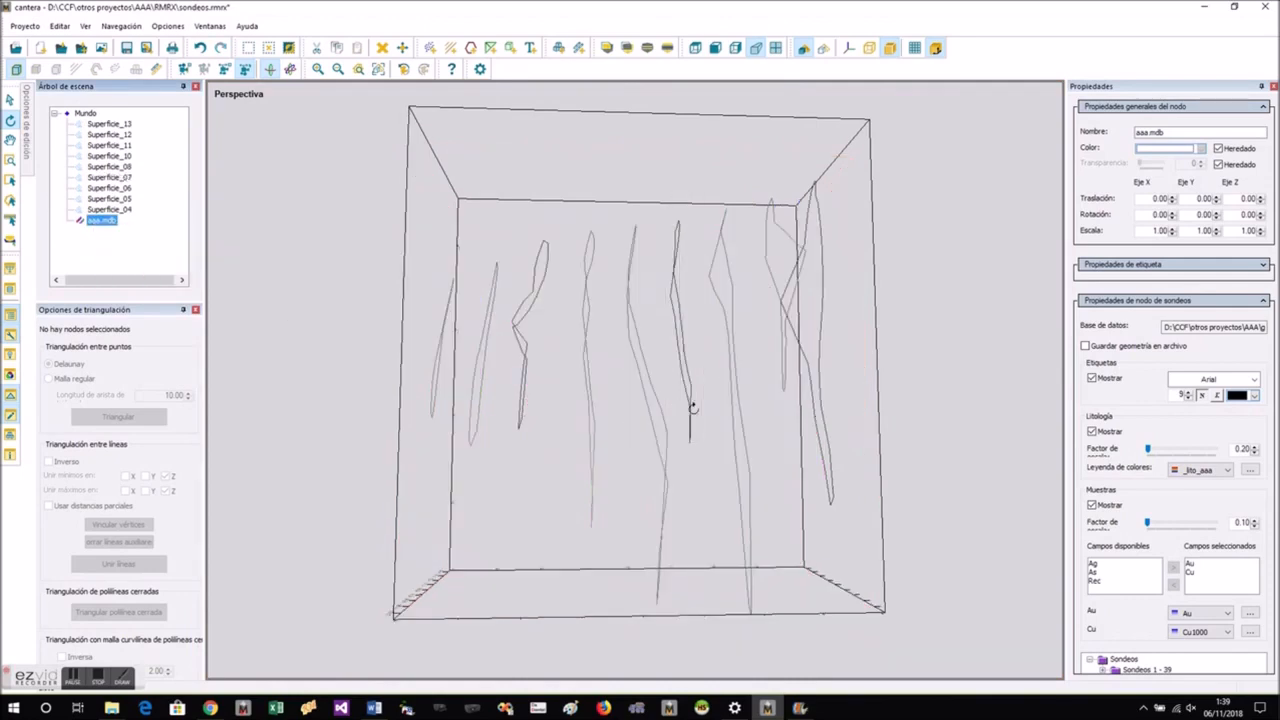
{"action": "scroll", "coordinate": [693, 408], "scroll_direction": "up", "scroll_amount": 2}
{"action": "left_click", "coordinate": [682, 459]}
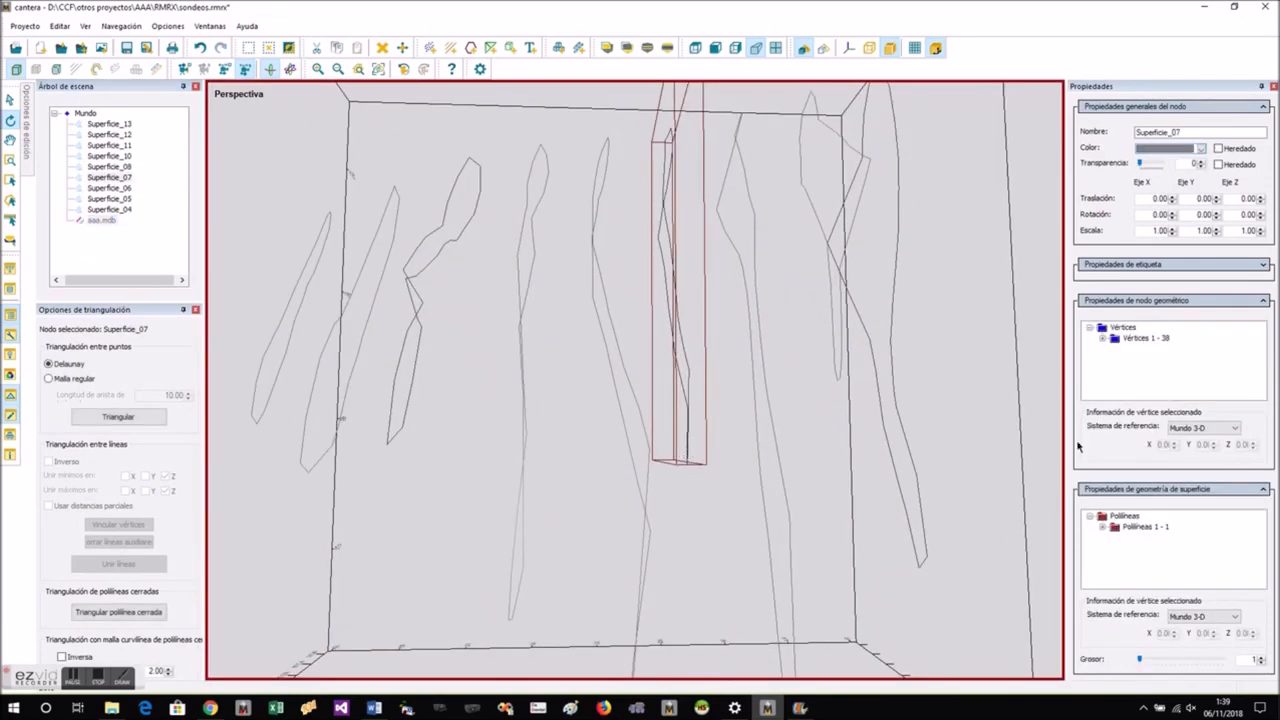
{"action": "left_click", "coordinate": [1201, 149]}
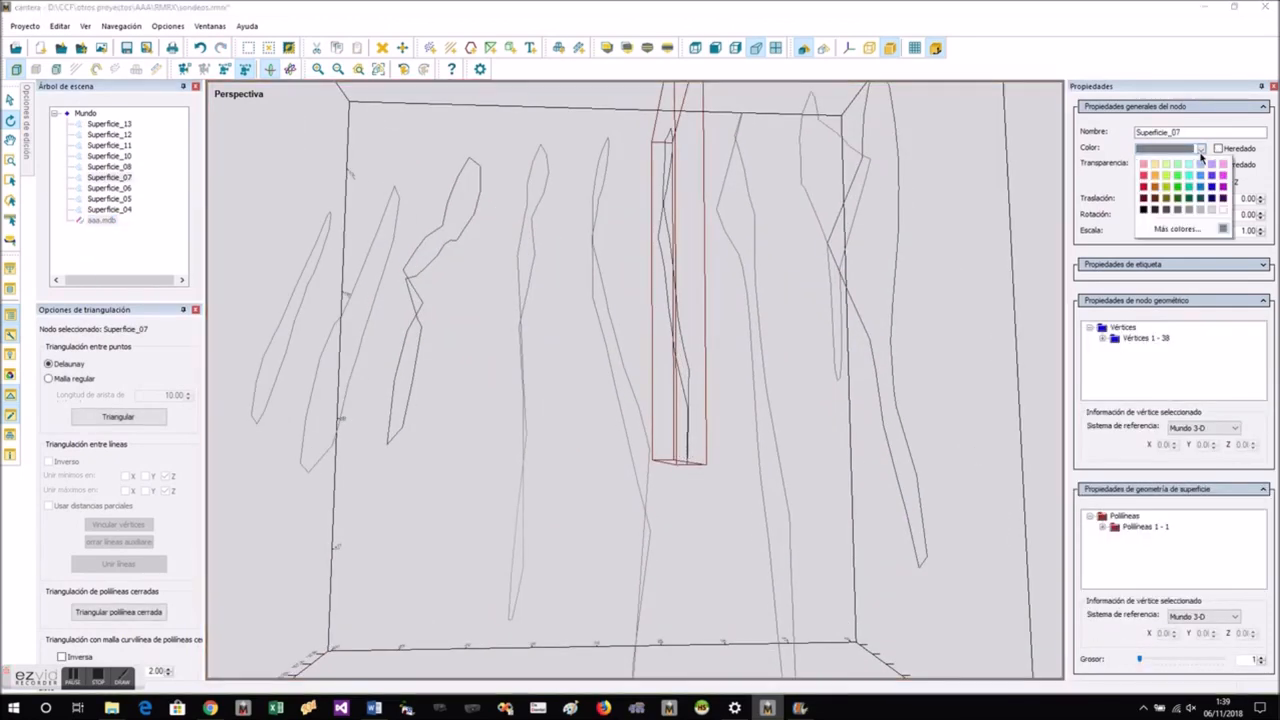
{"action": "left_click", "coordinate": [1145, 191]}
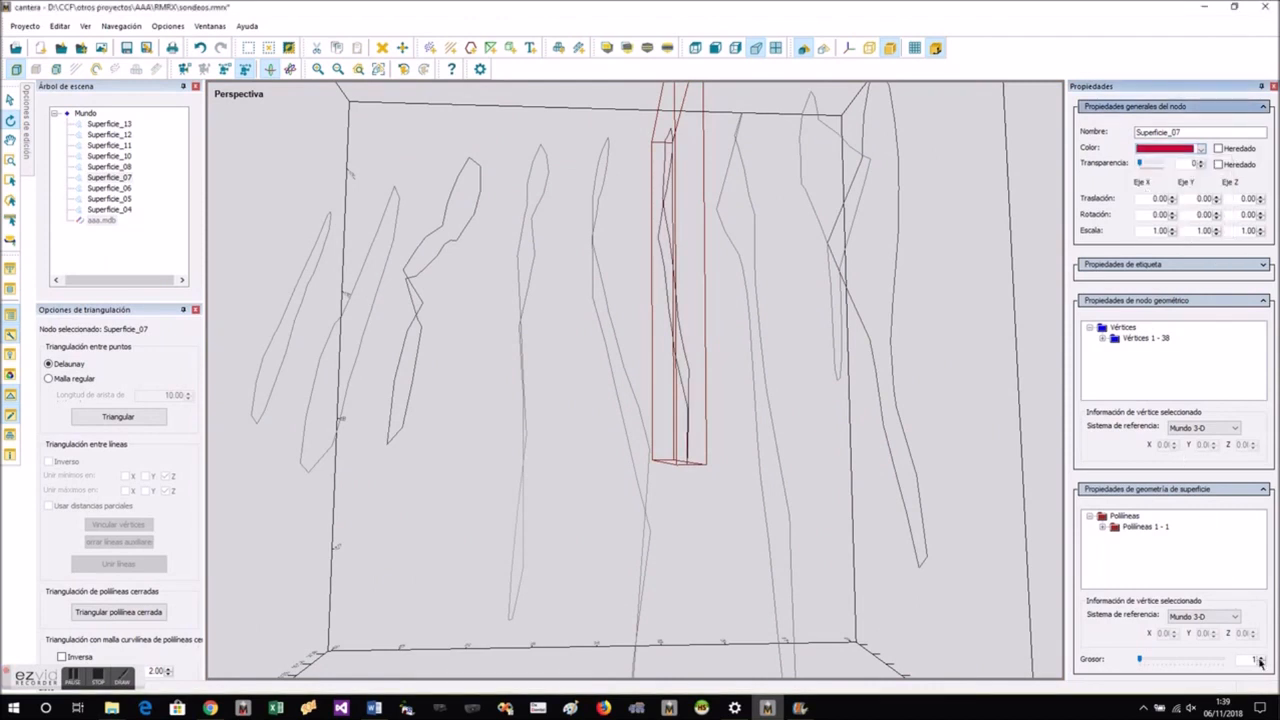
{"action": "left_click", "coordinate": [1260, 659]}
{"action": "left_click", "coordinate": [1260, 659]}
- Display the Superficie_10 outline in blue with a line thickness of 3
{"action": "left_click", "coordinate": [840, 362]}
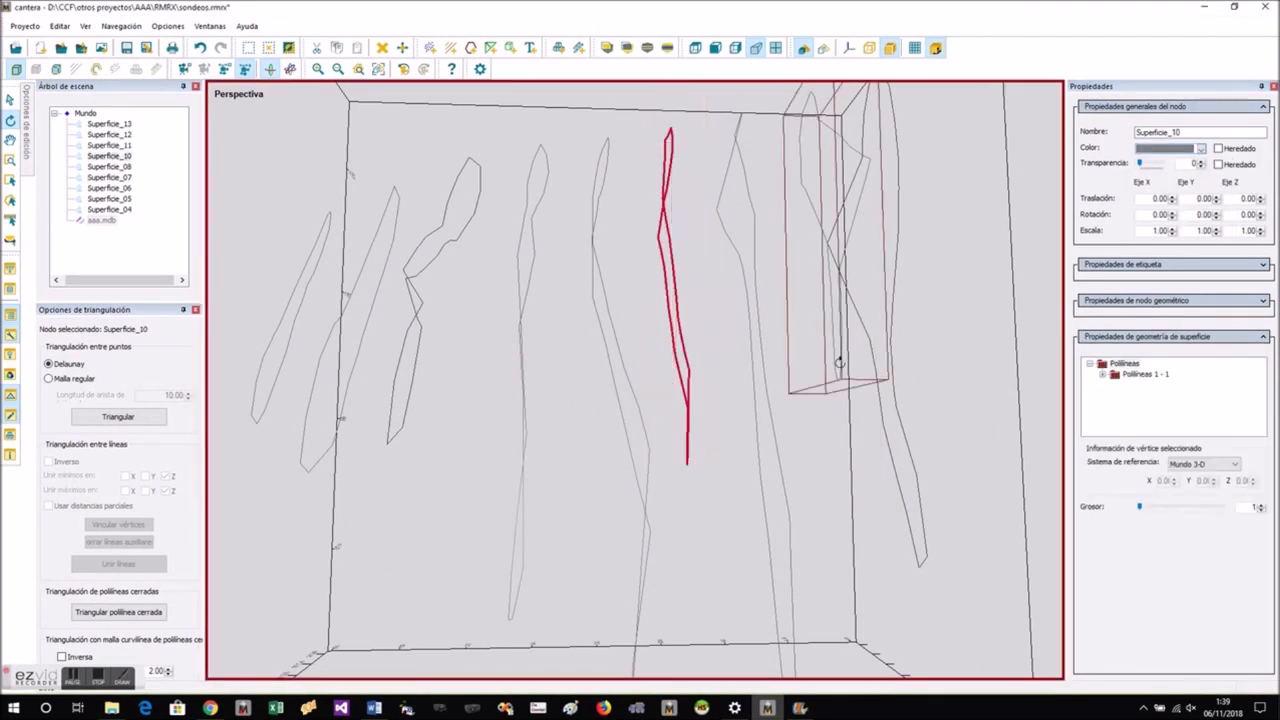
{"action": "left_click", "coordinate": [1200, 149]}
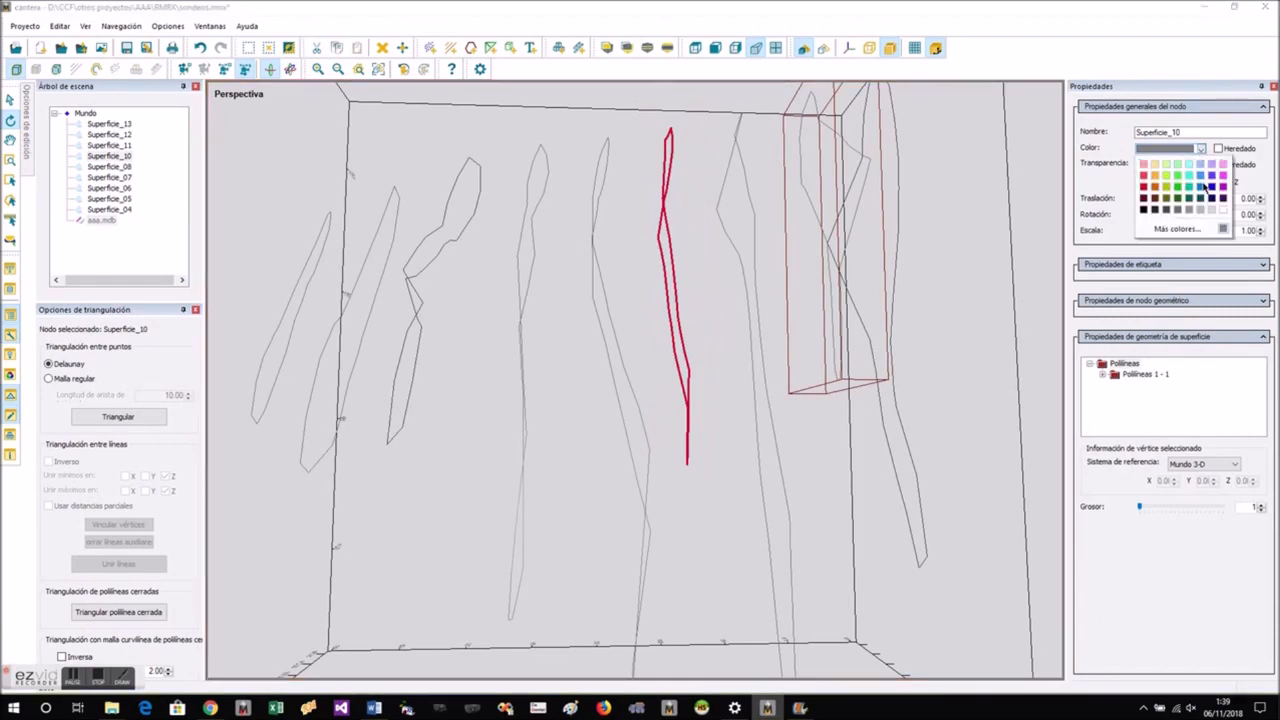
{"action": "left_click", "coordinate": [1211, 188]}
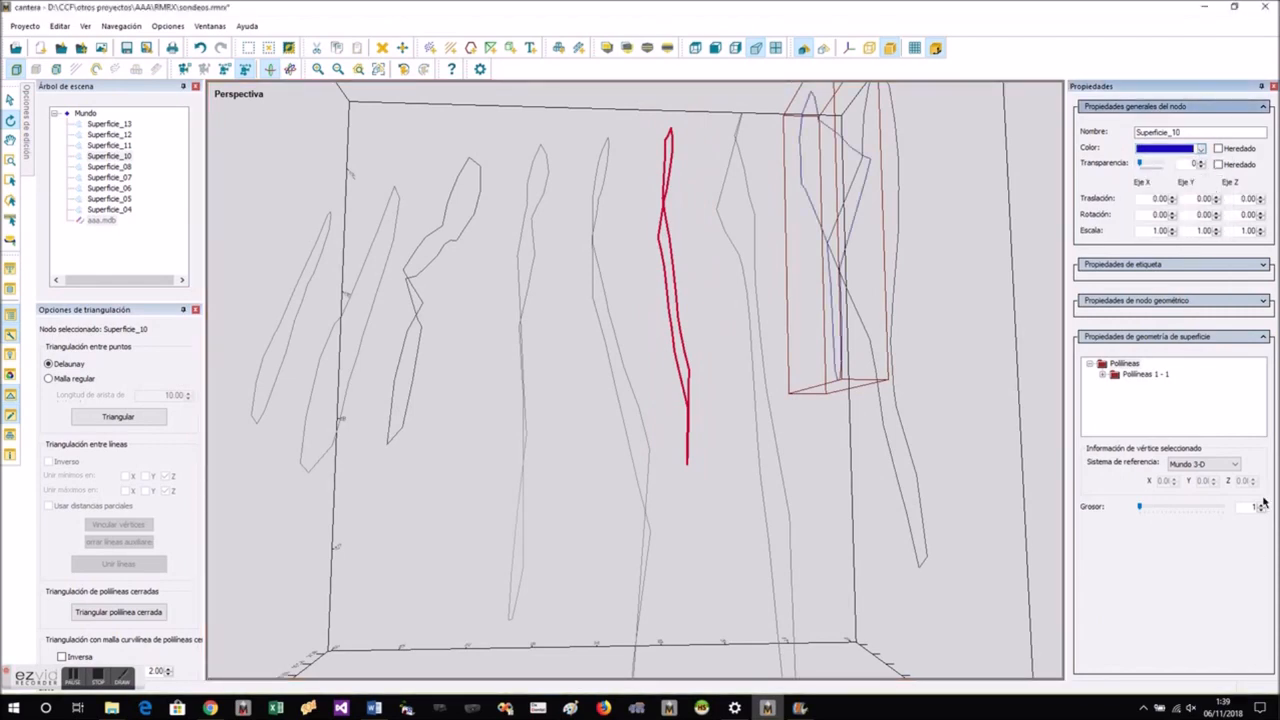
{"action": "left_click", "coordinate": [1261, 506]}
- Select the lowest vertices of the red Superficie_07 outline and move them down-dip to lengthen its lower end
{"action": "left_click_drag", "start_coordinate": [935, 511], "coordinate": [1155, 524]}
{"action": "left_click_drag", "start_coordinate": [789, 424], "coordinate": [692, 460]}
{"action": "left_click", "coordinate": [691, 461]}
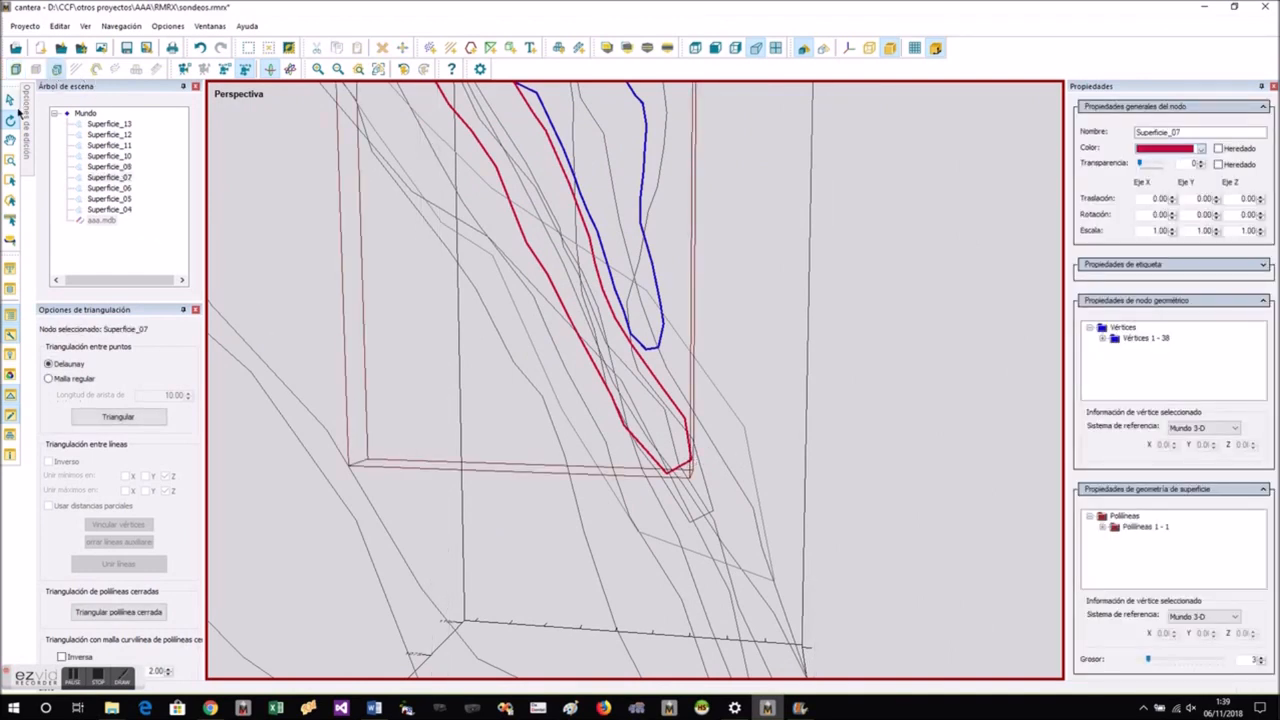
{"action": "mouse_move", "coordinate": [27, 118]}
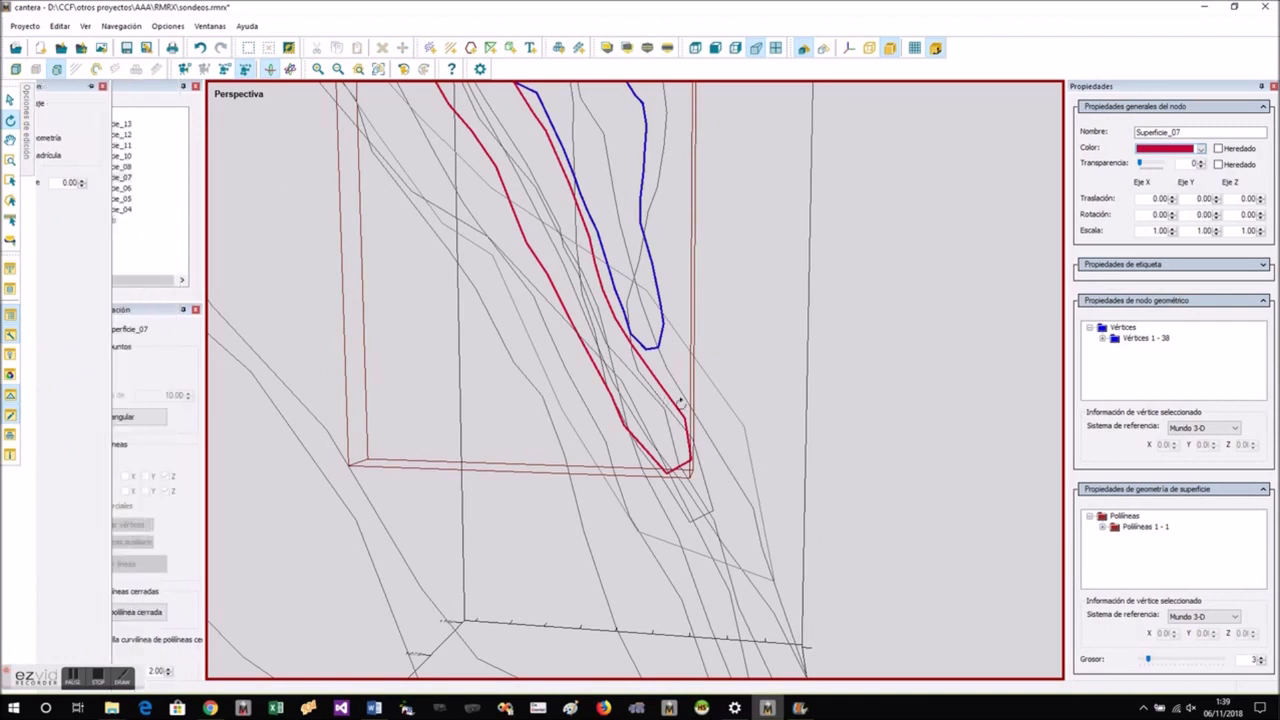
{"action": "left_click", "coordinate": [10, 180]}
{"action": "left_click_drag", "start_coordinate": [585, 395], "coordinate": [711, 477]}
{"action": "right_click", "coordinate": [694, 461]}
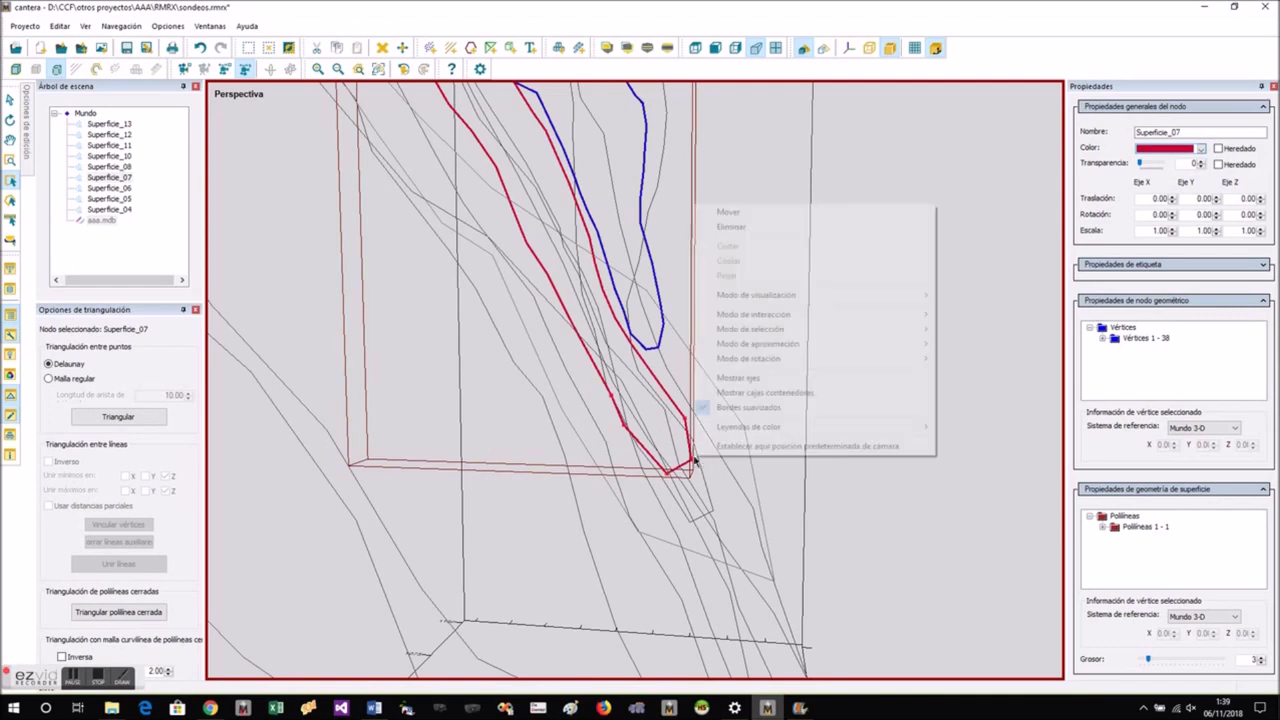
{"action": "left_click", "coordinate": [746, 214]}
{"action": "left_click_drag", "start_coordinate": [757, 453], "coordinate": [800, 534]}
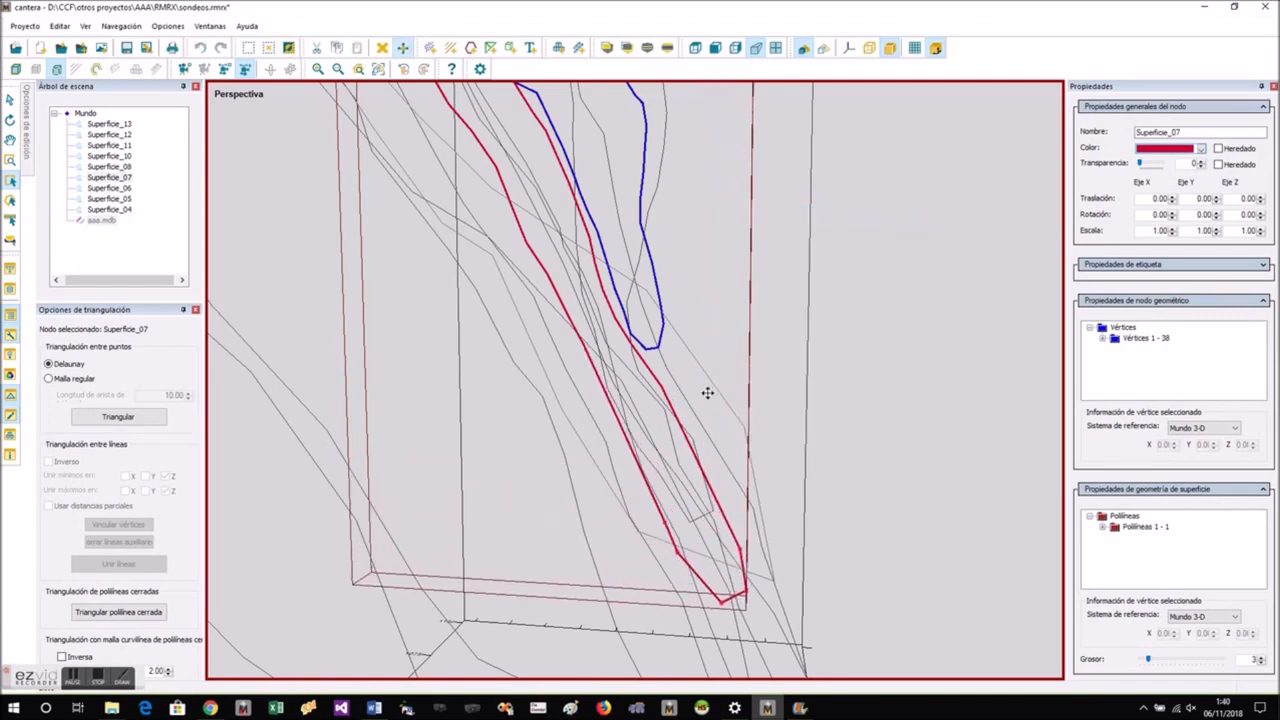
{"action": "left_click", "coordinate": [922, 407]}
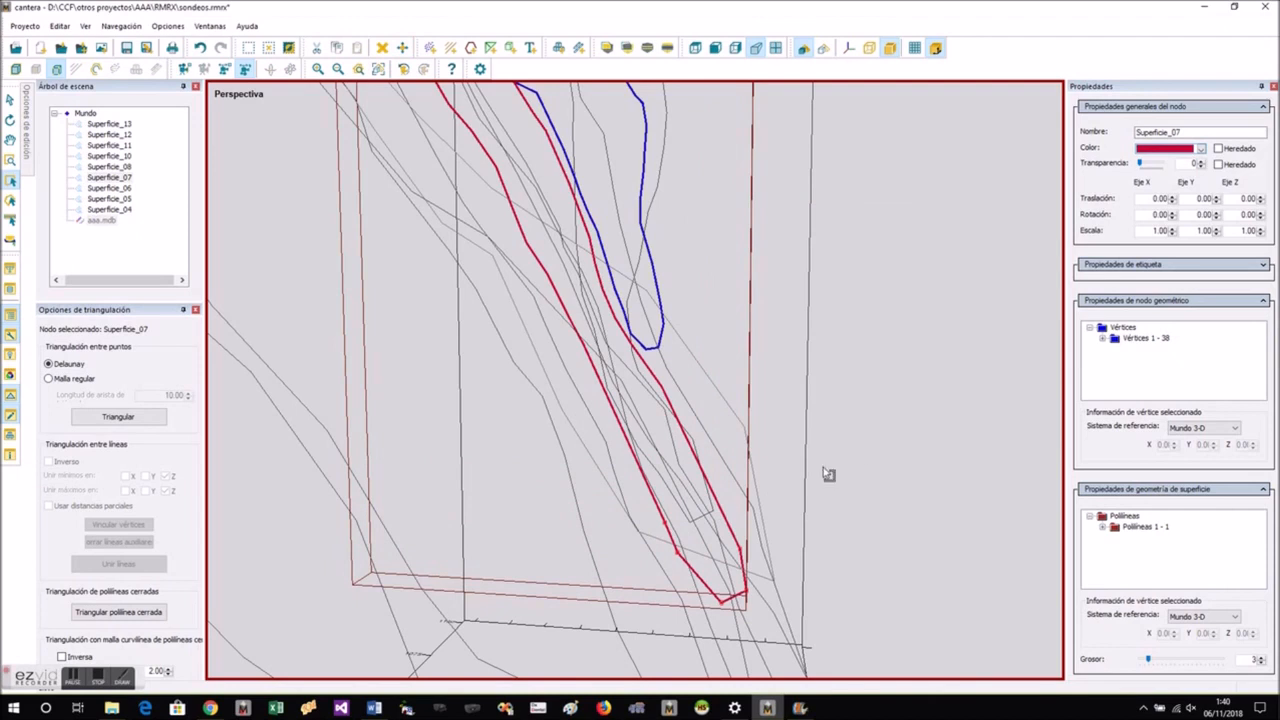
- Reselect the vertices around Superficie_07's lower tip and move them further down-dip
{"action": "left_click_drag", "start_coordinate": [669, 464], "coordinate": [766, 637]}
{"action": "left_click_drag", "start_coordinate": [645, 494], "coordinate": [776, 612]}
{"action": "right_click", "coordinate": [764, 592]}
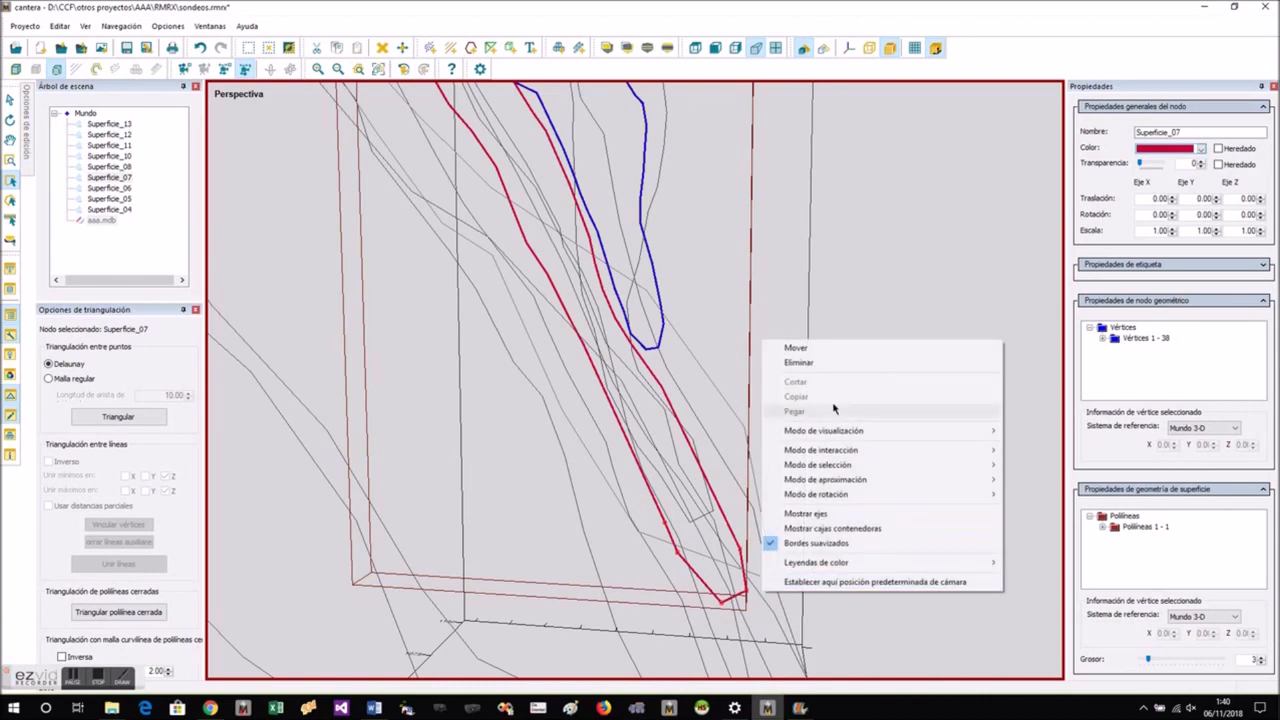
{"action": "left_click", "coordinate": [826, 349]}
{"action": "left_click", "coordinate": [828, 511]}
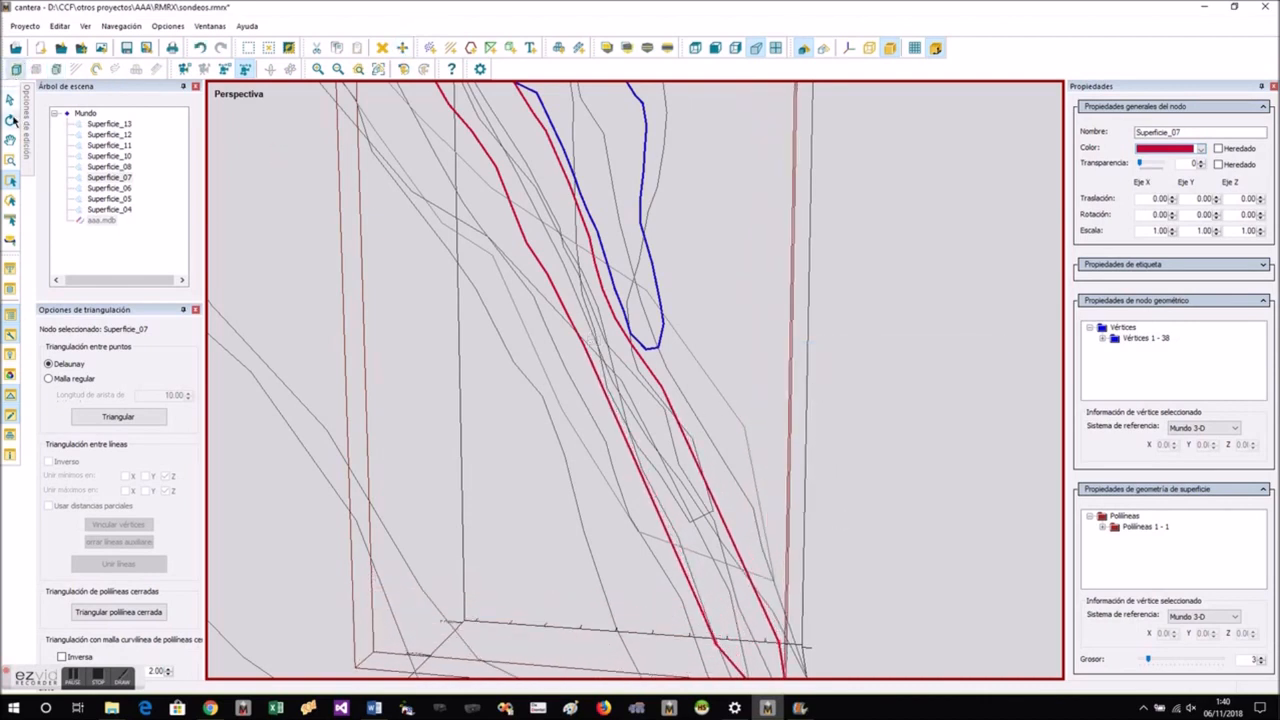
- From a rotated view, move Superficie_07's bottom vertices down again to match the deepest neighbouring outlines
{"action": "left_click", "coordinate": [11, 120]}
{"action": "left_click_drag", "start_coordinate": [549, 403], "coordinate": [862, 500]}
{"action": "left_click_drag", "start_coordinate": [588, 371], "coordinate": [657, 538]}
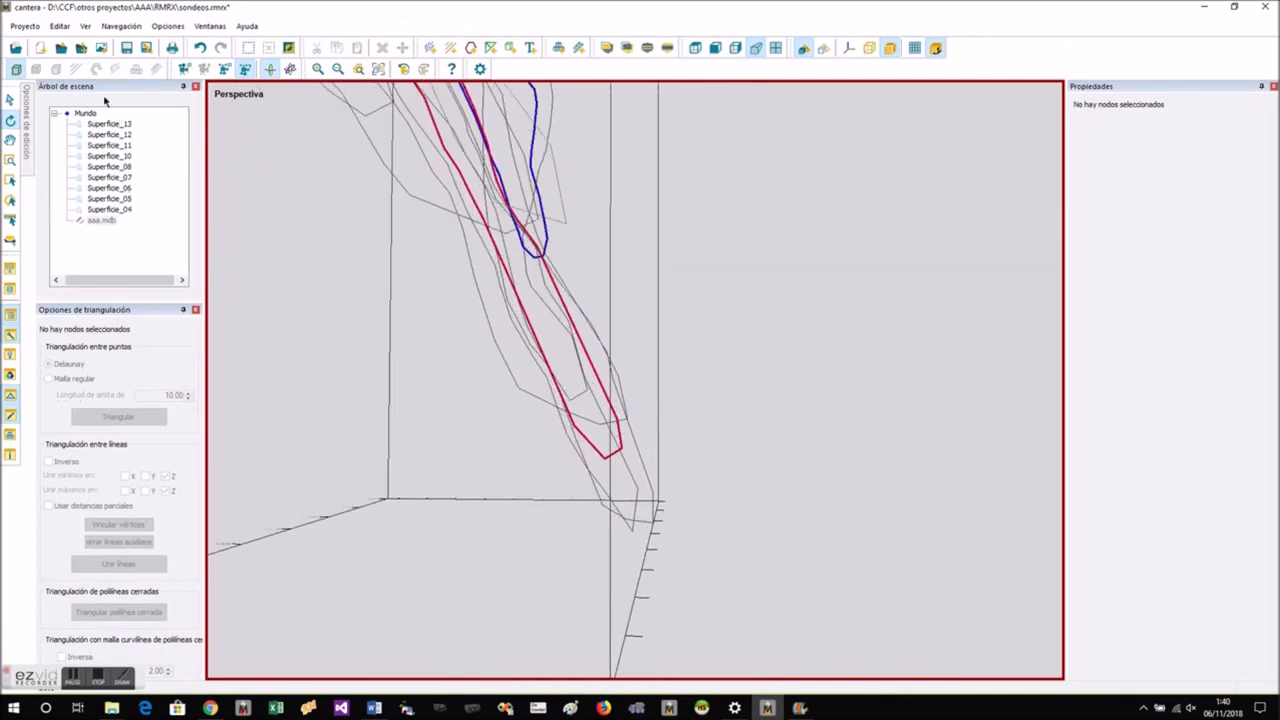
{"action": "left_click", "coordinate": [615, 451]}
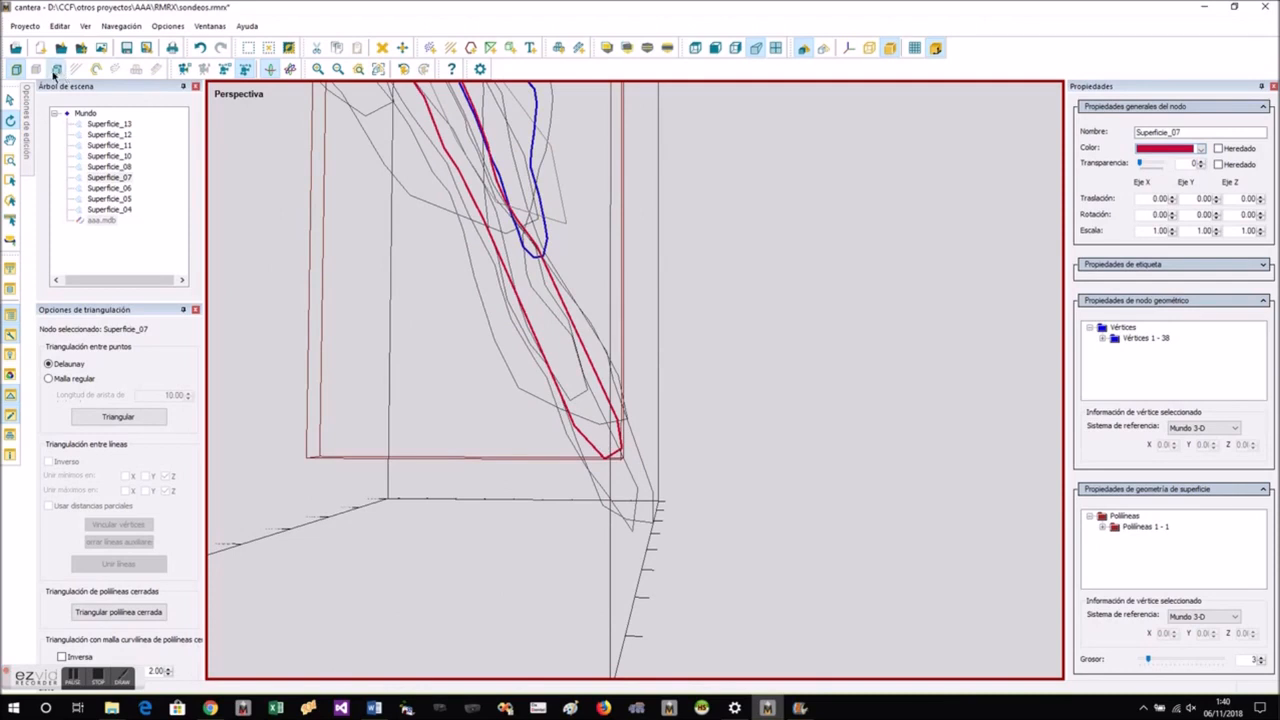
{"action": "left_click", "coordinate": [12, 186]}
{"action": "mouse_move", "coordinate": [545, 394]}
{"action": "left_mouse_down"}
{"action": "mouse_move", "coordinate": [651, 454]}
{"action": "mouse_move", "coordinate": [660, 473]}
{"action": "left_mouse_up"}
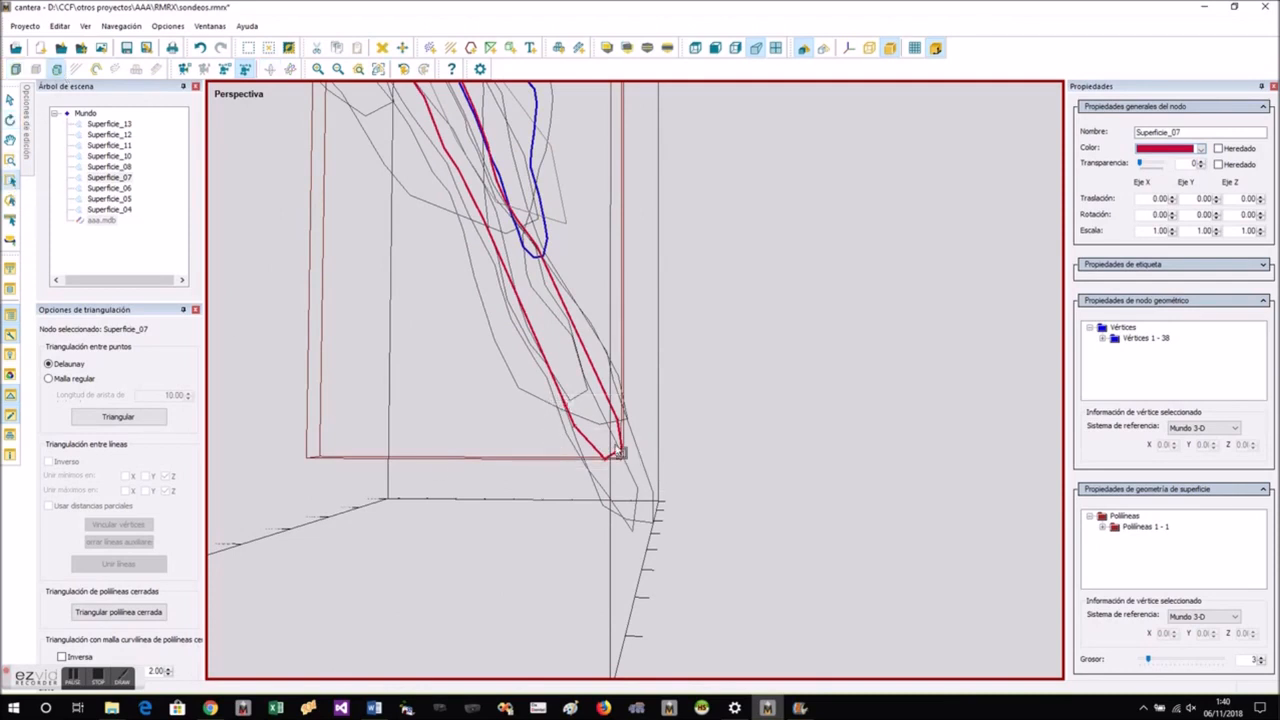
{"action": "right_click", "coordinate": [619, 452]}
{"action": "left_click", "coordinate": [657, 200]}
{"action": "left_click_drag", "start_coordinate": [694, 403], "coordinate": [712, 476]}
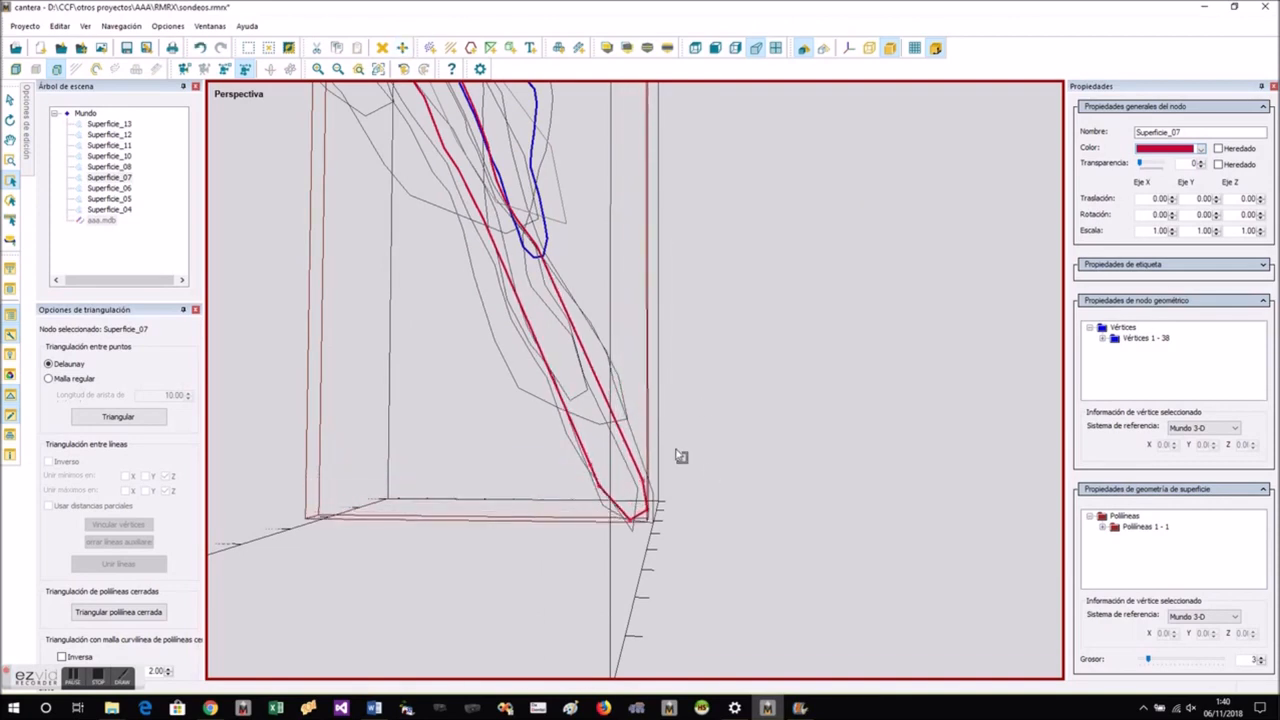
- Select the lowest vertices of the blue Superficie_10 outline and move them down-dip to lengthen its lower end
{"action": "left_click", "coordinate": [10, 120]}
{"action": "left_click_drag", "start_coordinate": [731, 374], "coordinate": [318, 380]}
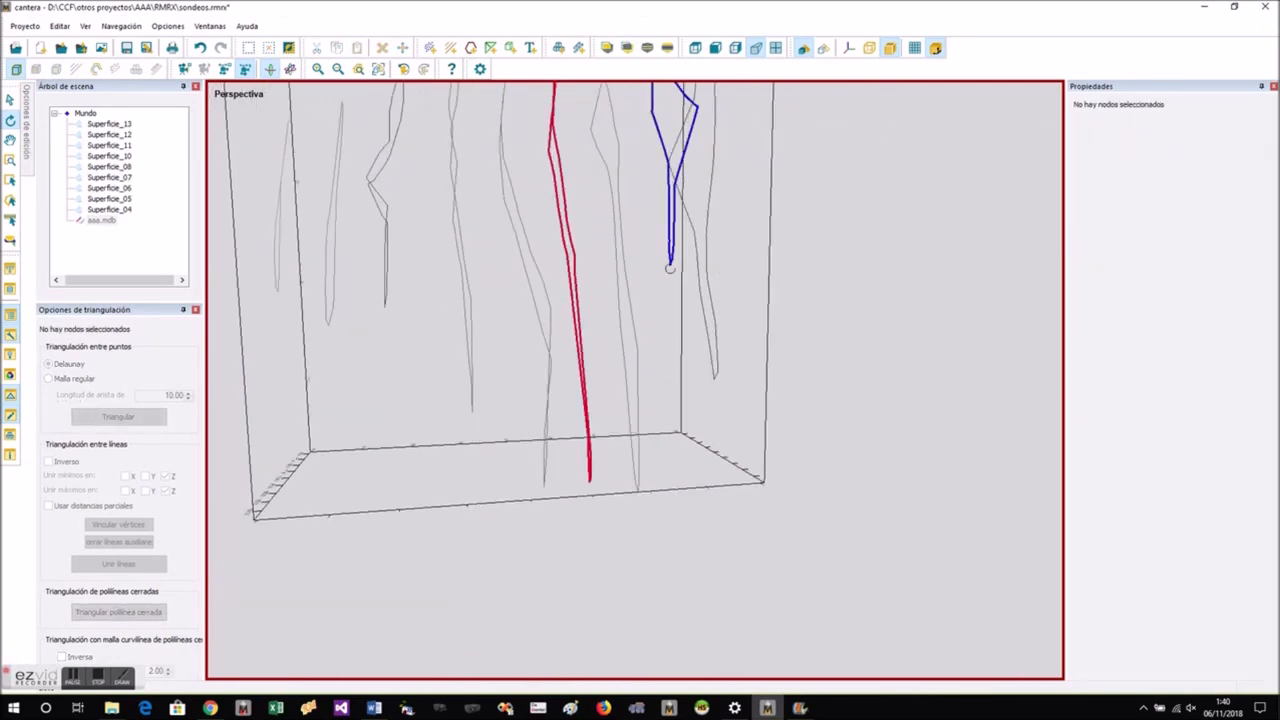
{"action": "left_click_drag", "start_coordinate": [686, 394], "coordinate": [429, 401]}
{"action": "left_click", "coordinate": [753, 151]}
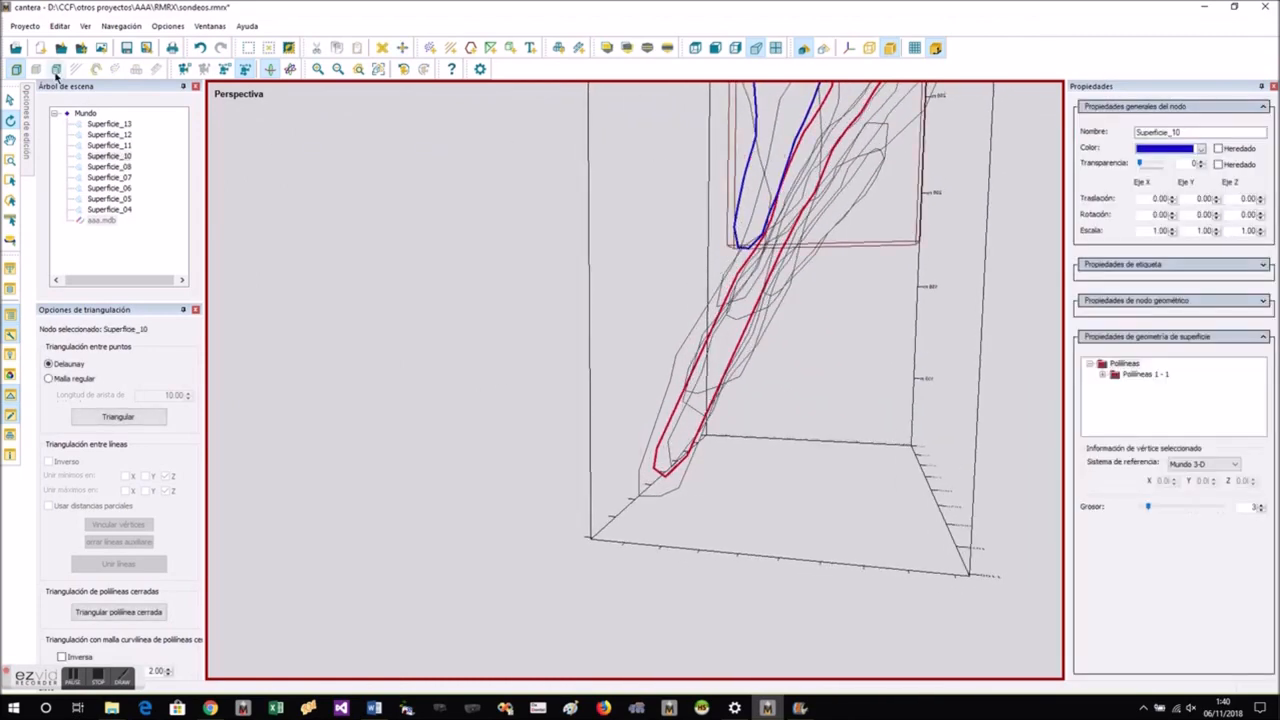
{"action": "left_click", "coordinate": [11, 181]}
{"action": "left_click_drag", "start_coordinate": [698, 166], "coordinate": [785, 282]}
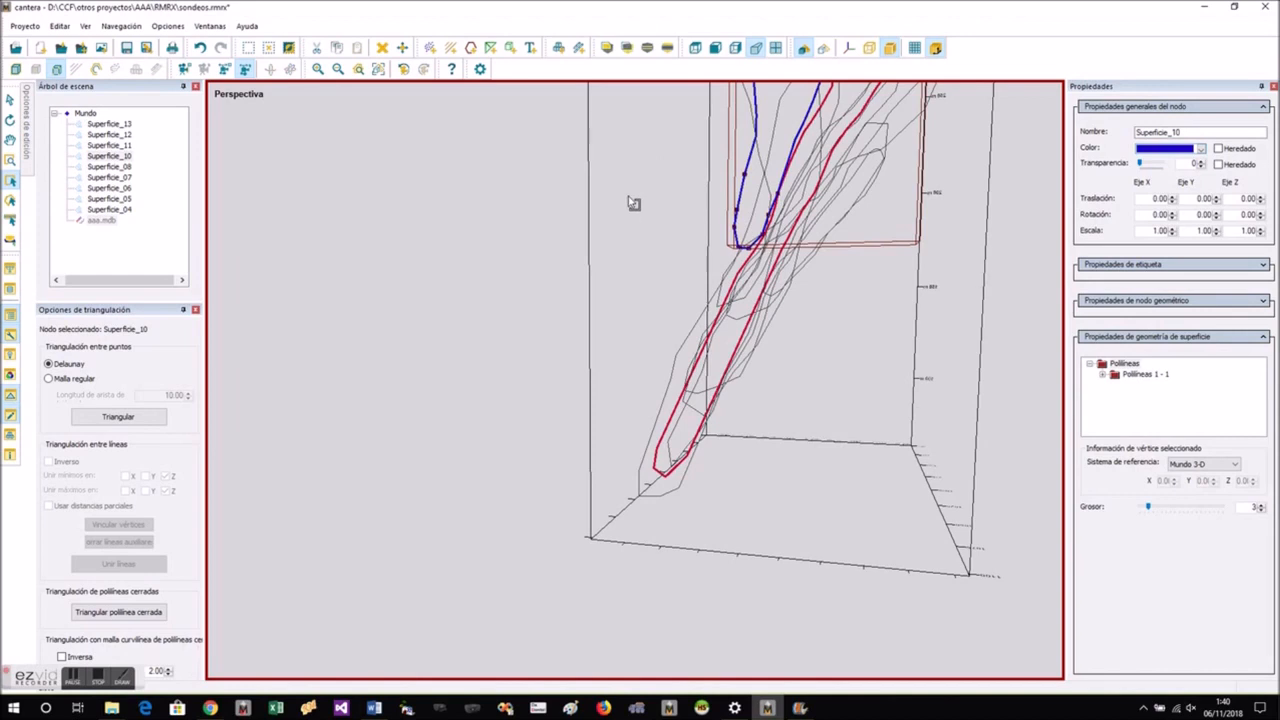
{"action": "left_click_drag", "start_coordinate": [737, 213], "coordinate": [788, 270]}
{"action": "right_click", "coordinate": [741, 224]}
{"action": "left_click", "coordinate": [760, 222]}
{"action": "left_click_drag", "start_coordinate": [786, 287], "coordinate": [741, 398]}
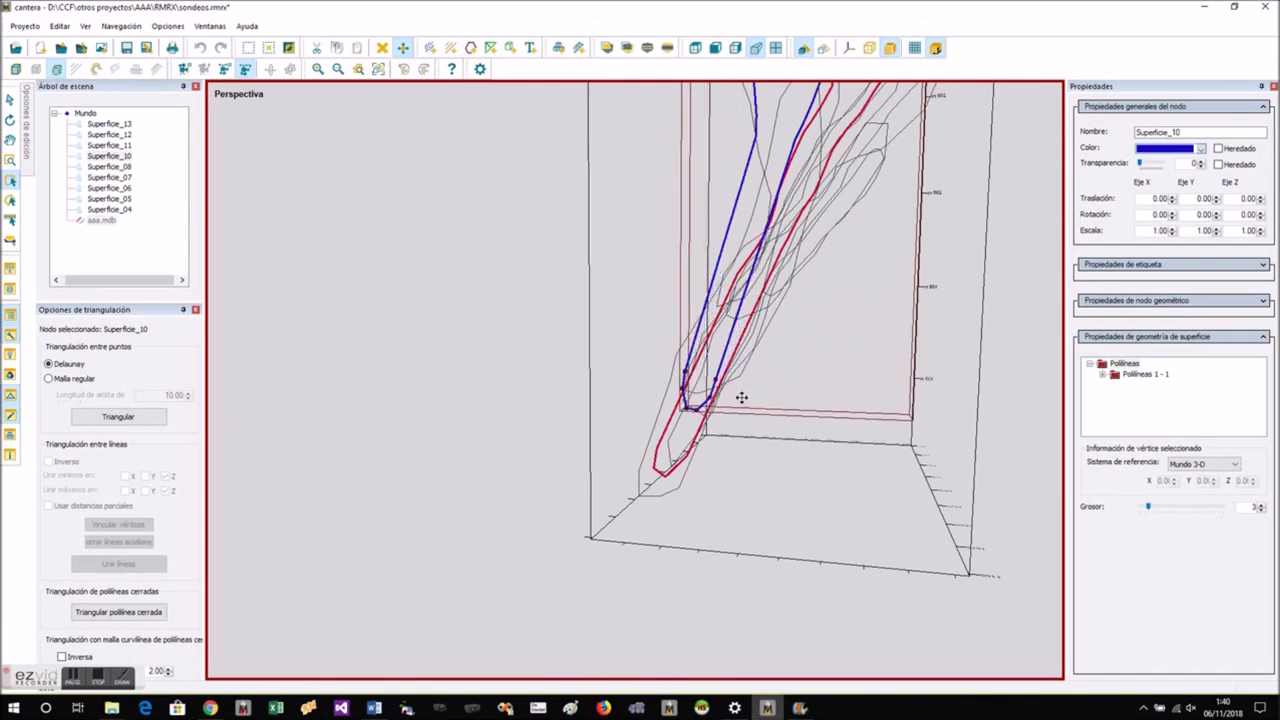
{"action": "left_click", "coordinate": [749, 402]}
- From a rotated view, reselect Superficie_10's bottom vertices and move them sideways and down to align with the neighbouring outlines
{"action": "left_click", "coordinate": [15, 73]}
{"action": "left_click", "coordinate": [11, 121]}
{"action": "left_click_drag", "start_coordinate": [410, 350], "coordinate": [707, 344]}
{"action": "left_click_drag", "start_coordinate": [752, 382], "coordinate": [766, 371]}
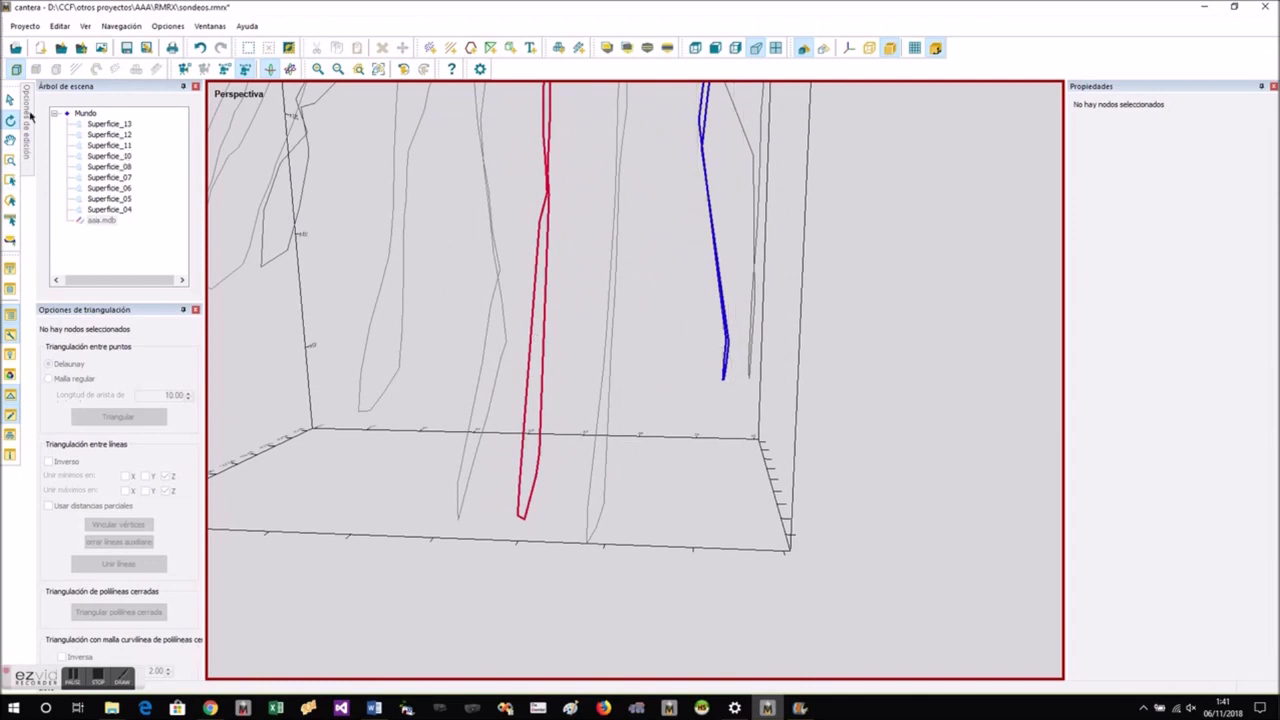
{"action": "left_click", "coordinate": [718, 347]}
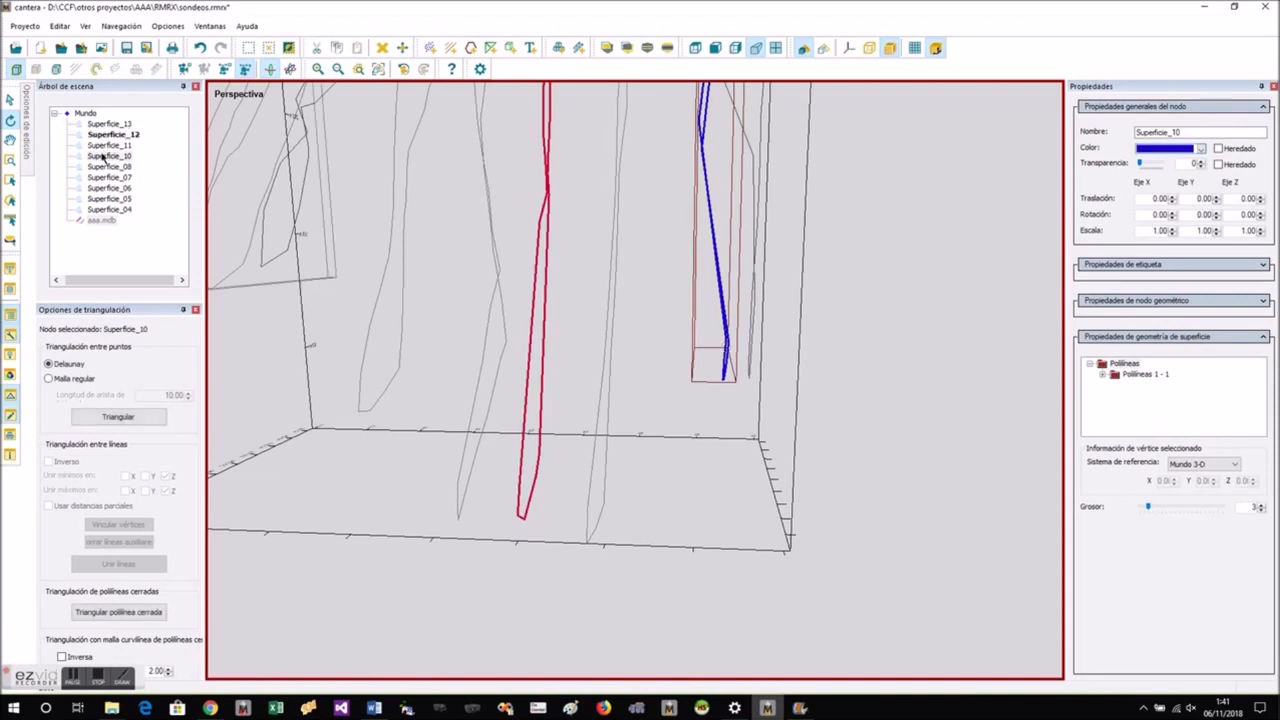
{"action": "left_click", "coordinate": [57, 69]}
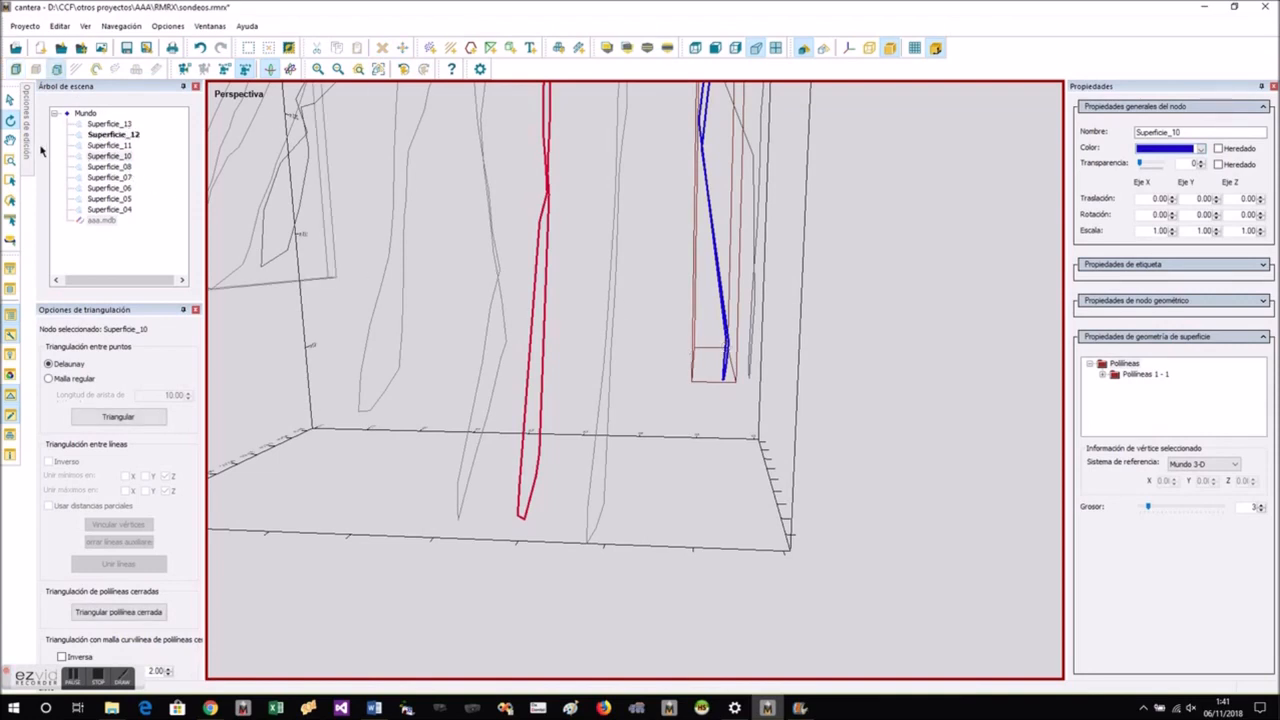
{"action": "left_click", "coordinate": [8, 183]}
{"action": "left_click_drag", "start_coordinate": [651, 291], "coordinate": [737, 407]}
{"action": "right_click", "coordinate": [728, 352]}
{"action": "left_click", "coordinate": [762, 365]}
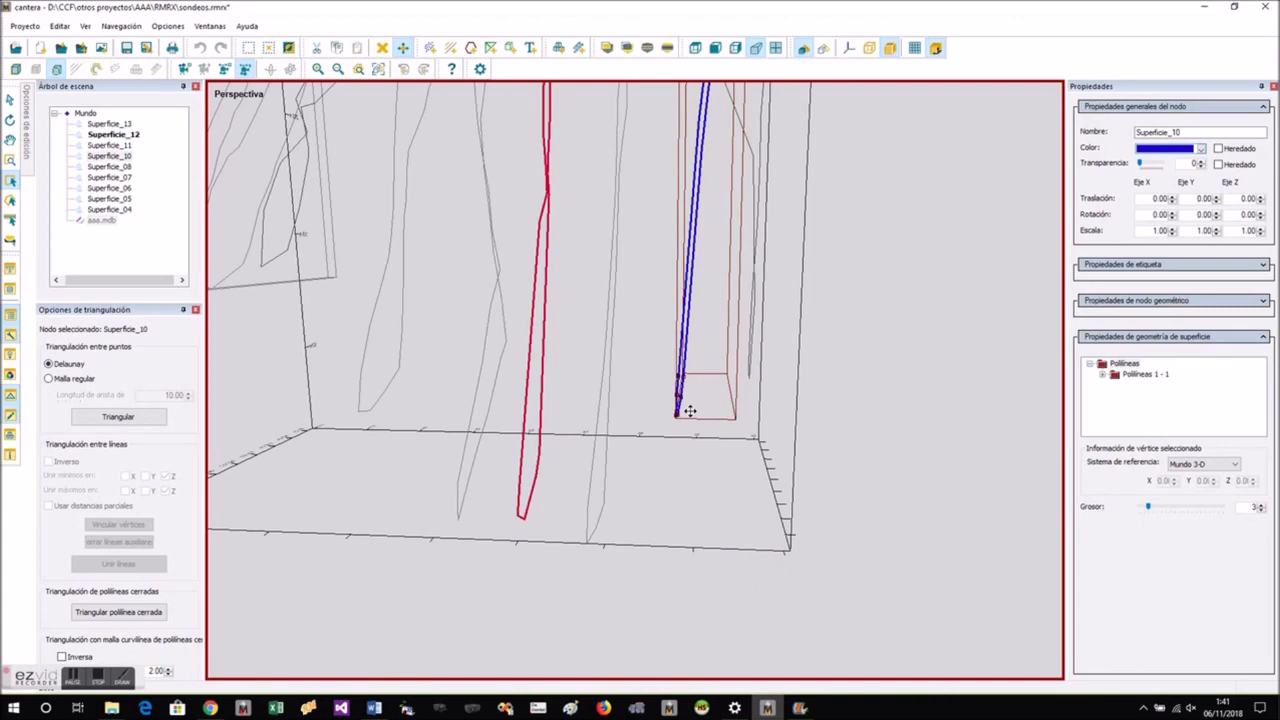
- Select all outlines from Superficie_13 to Superficie_04 and join them with a mesh into one ore body
{"action": "left_click", "coordinate": [11, 69]}
{"action": "left_click", "coordinate": [10, 123]}
{"action": "left_click_drag", "start_coordinate": [760, 449], "coordinate": [613, 409]}
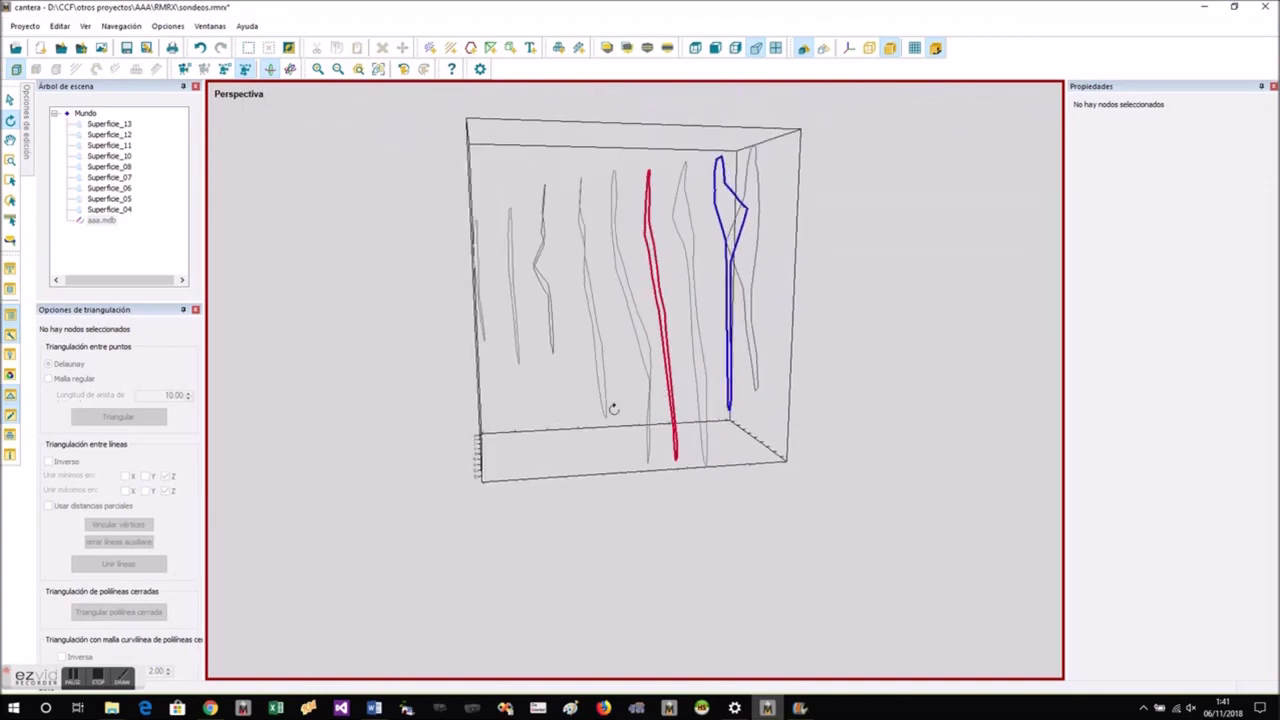
{"action": "left_click", "coordinate": [102, 124]}
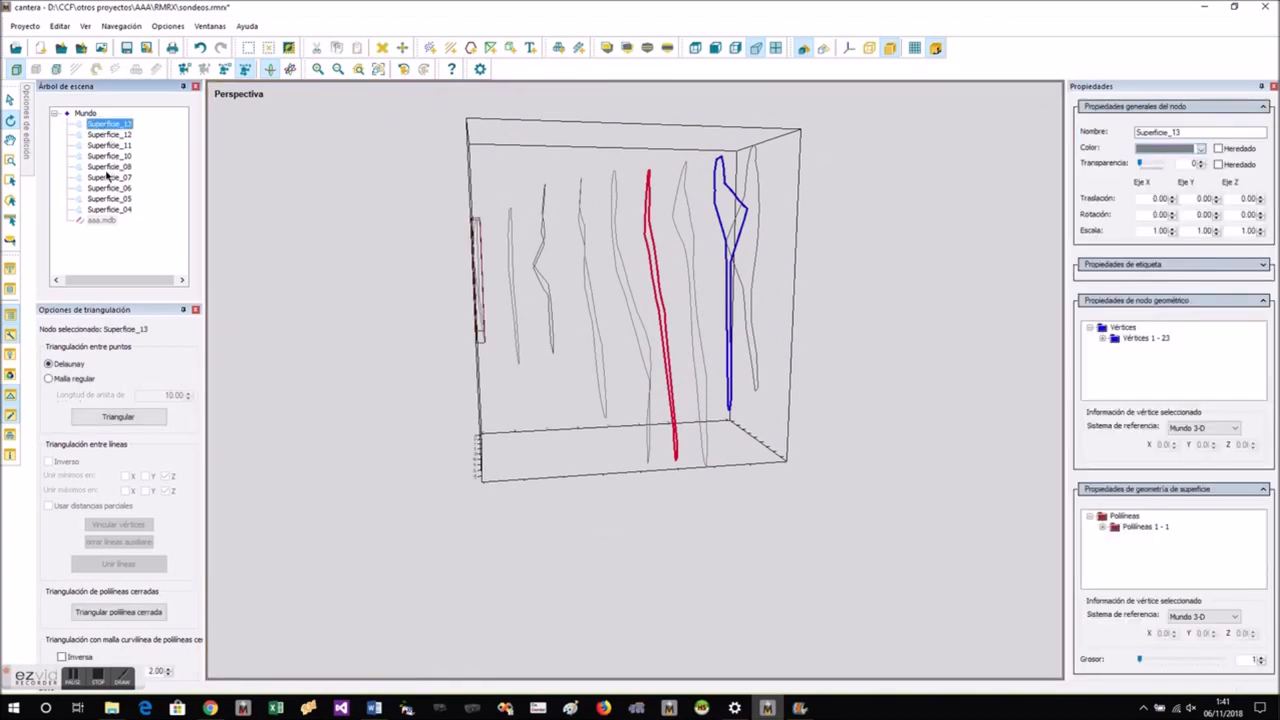
{"action": "left_click", "coordinate": [108, 210], "text": "shift"}
{"action": "right_click", "coordinate": [607, 281]}
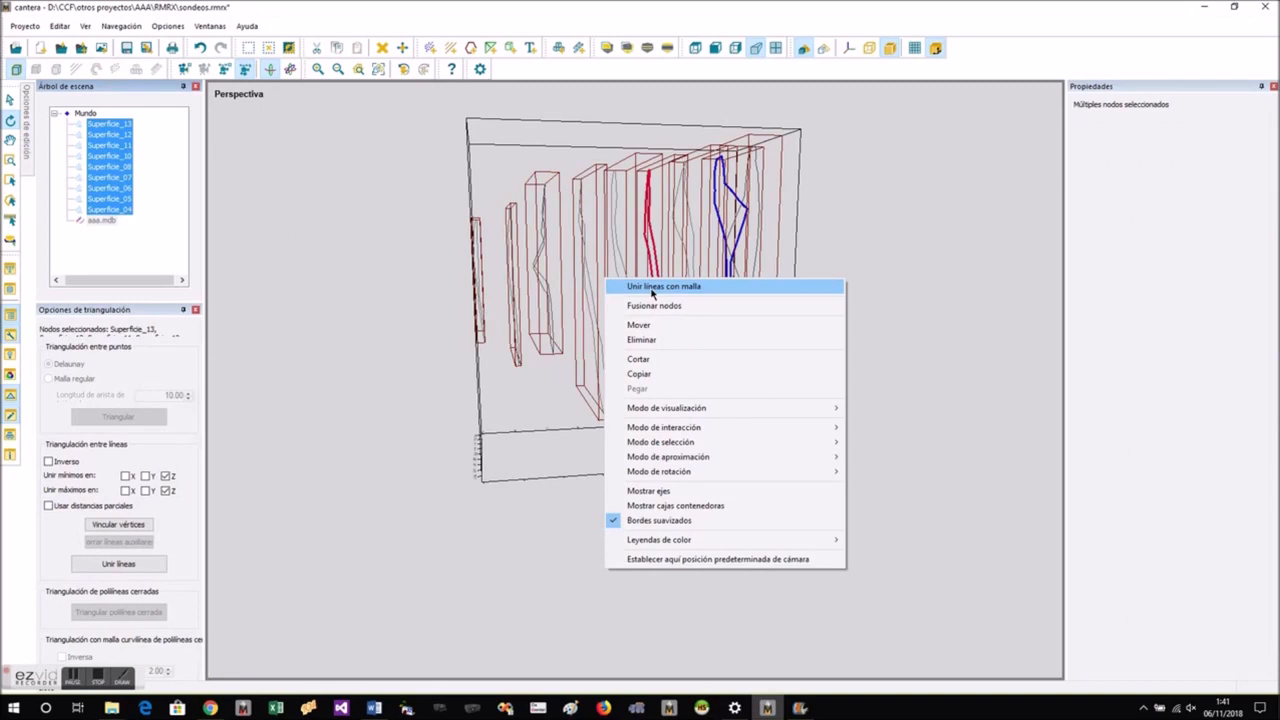
{"action": "left_click", "coordinate": [653, 292]}
{"action": "left_click_drag", "start_coordinate": [592, 316], "coordinate": [346, 523]}
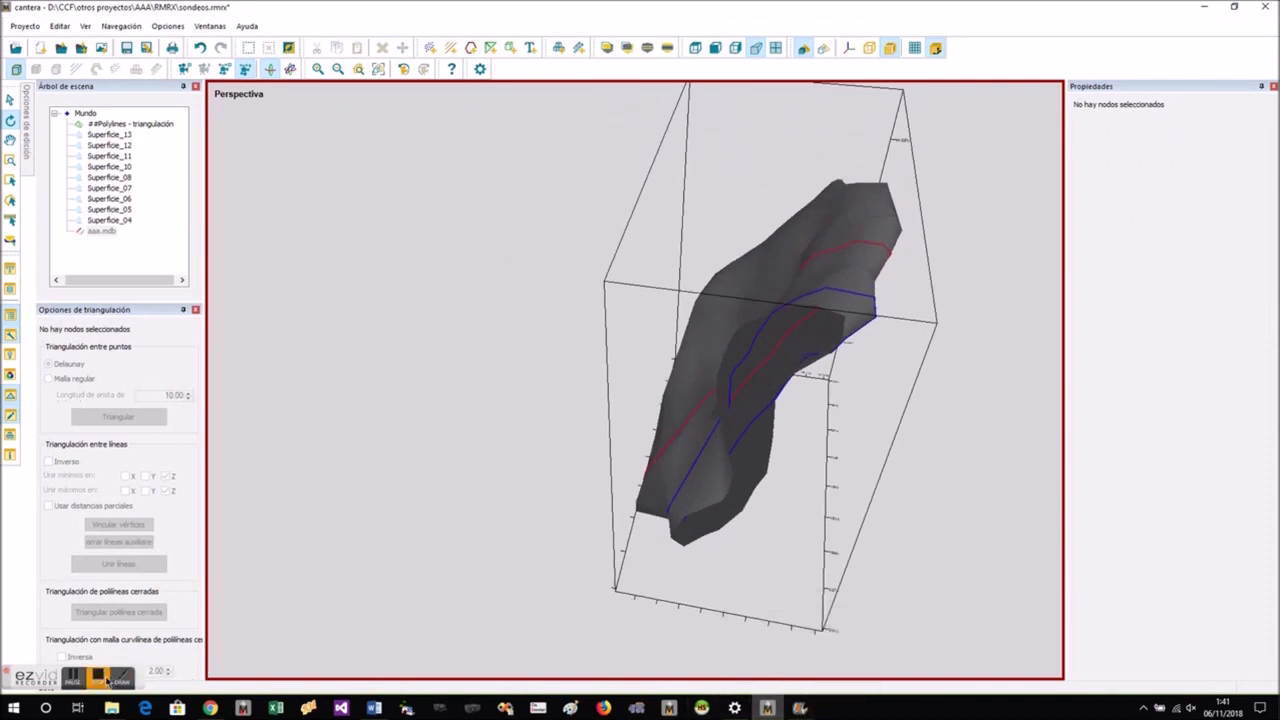
- Select the Superficie_11 end outline and reveal the curvilinear mesh triangulation options for closed polylines
{"action": "left_click", "coordinate": [101, 676]}
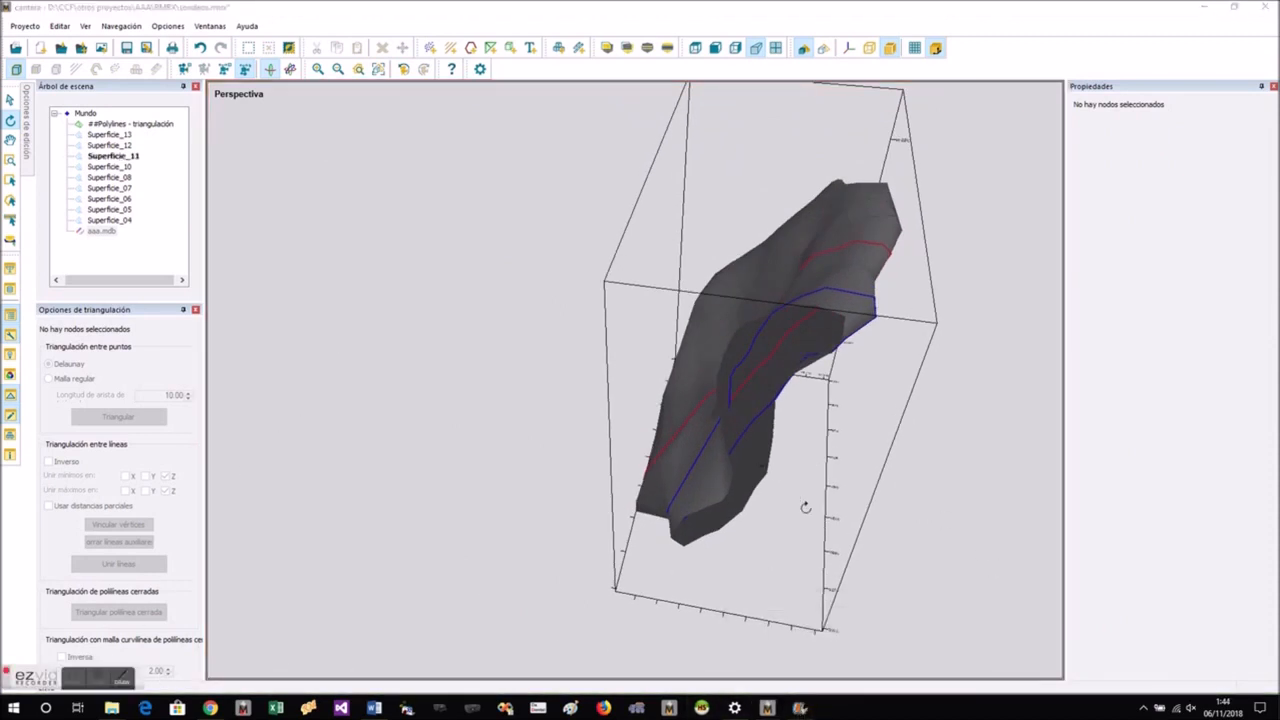
{"action": "left_click_drag", "start_coordinate": [994, 491], "coordinate": [957, 343]}
{"action": "left_click", "coordinate": [378, 70]}
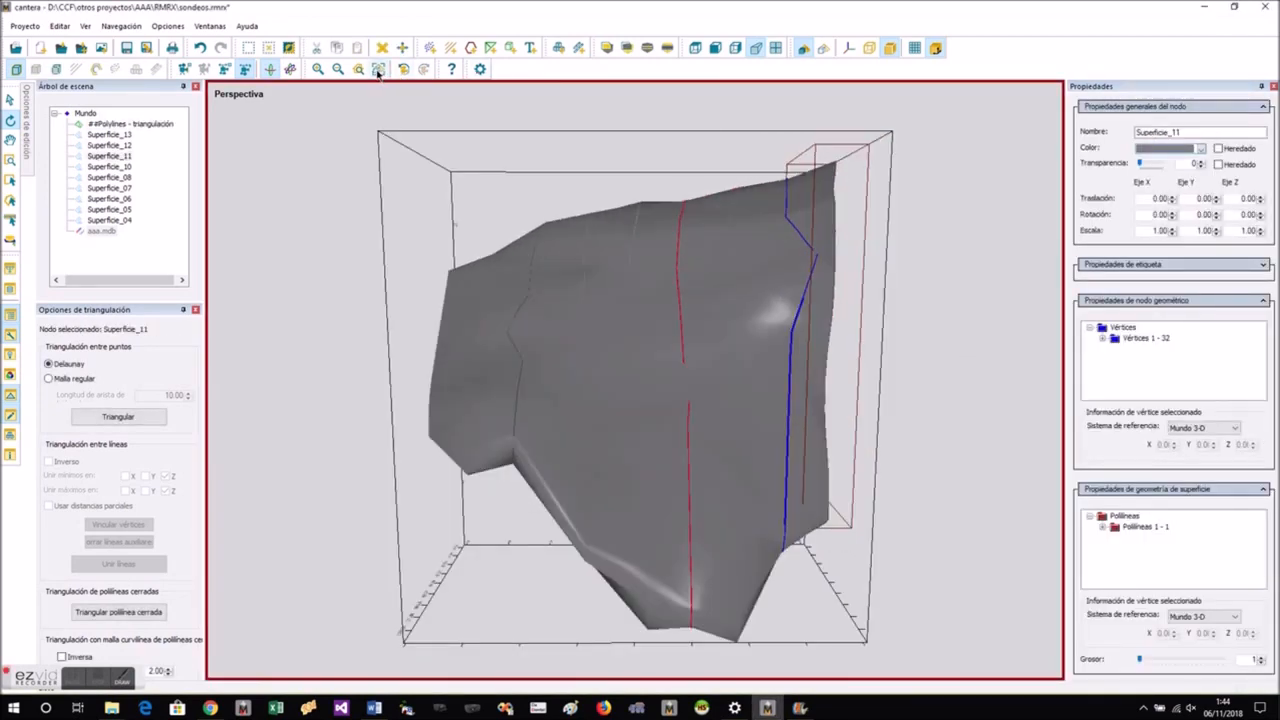
{"action": "left_click_drag", "start_coordinate": [891, 407], "coordinate": [500, 391]}
{"action": "left_click", "coordinate": [463, 184]}
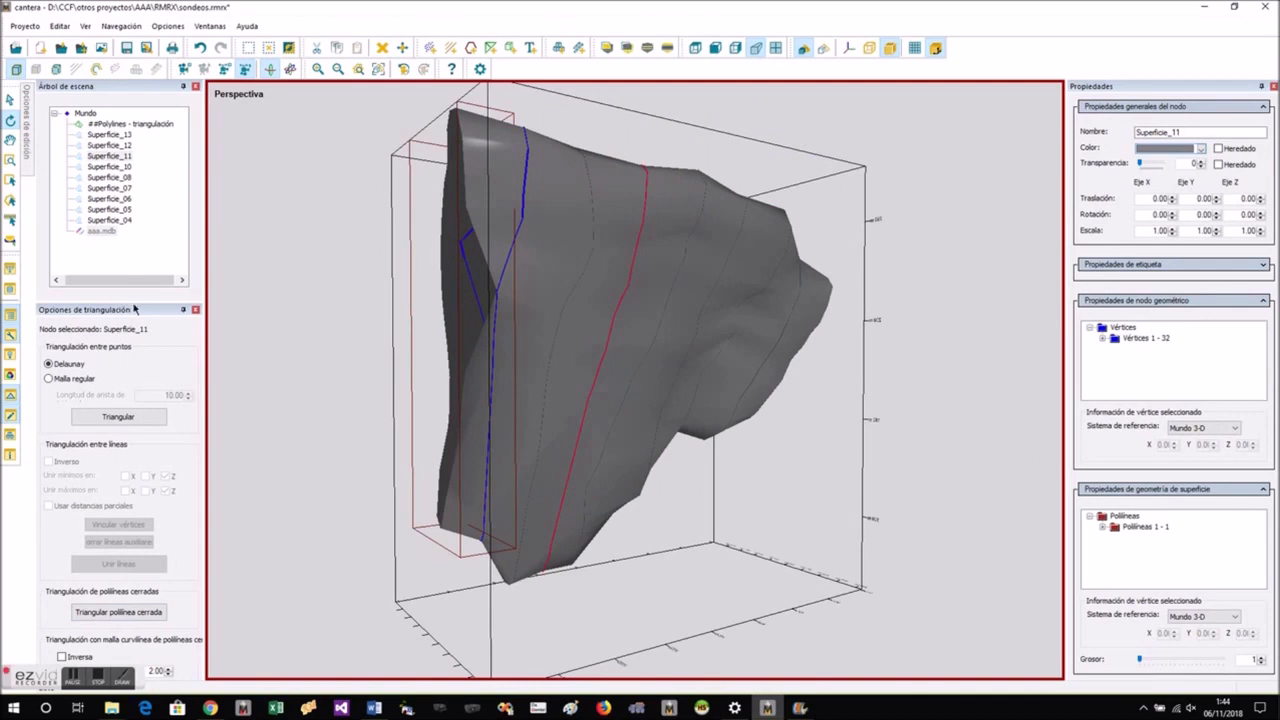
{"action": "left_click_drag", "start_coordinate": [132, 301], "coordinate": [132, 205]}
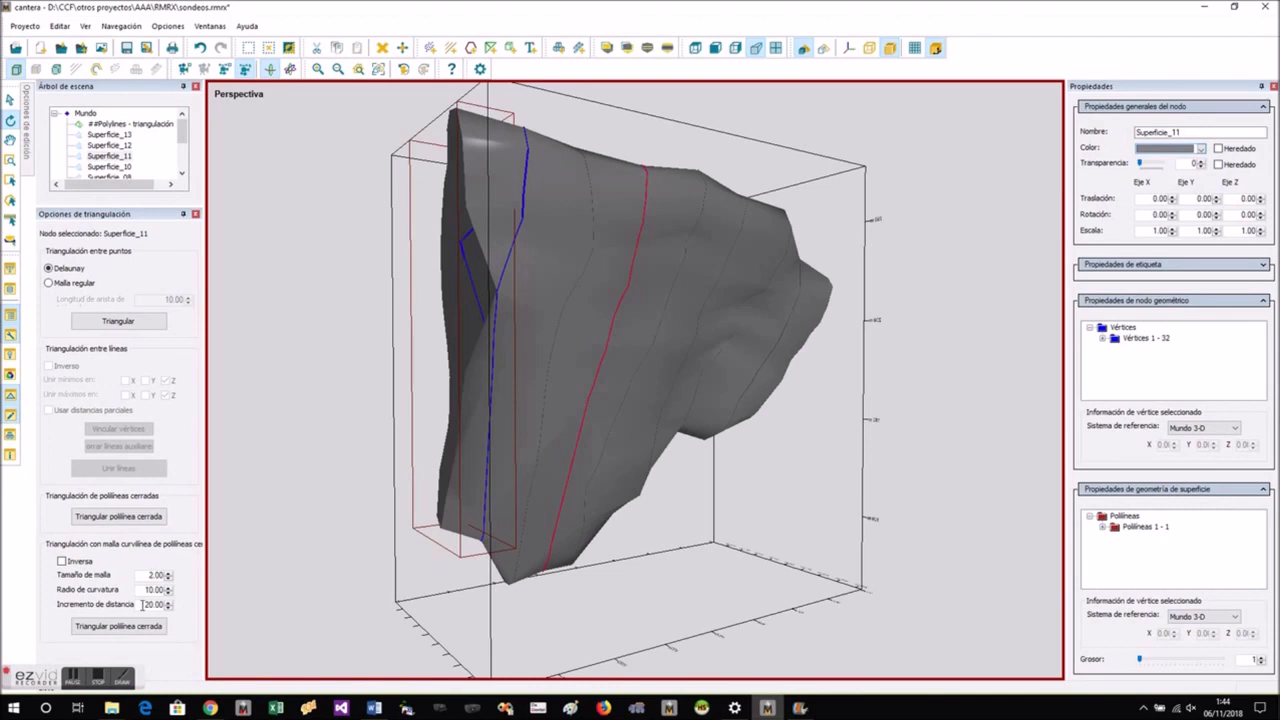
- Try to cap the closed Superficie_11 outline with a non-inverse curvilinear mesh, and undo it
{"action": "left_click", "coordinate": [140, 628]}
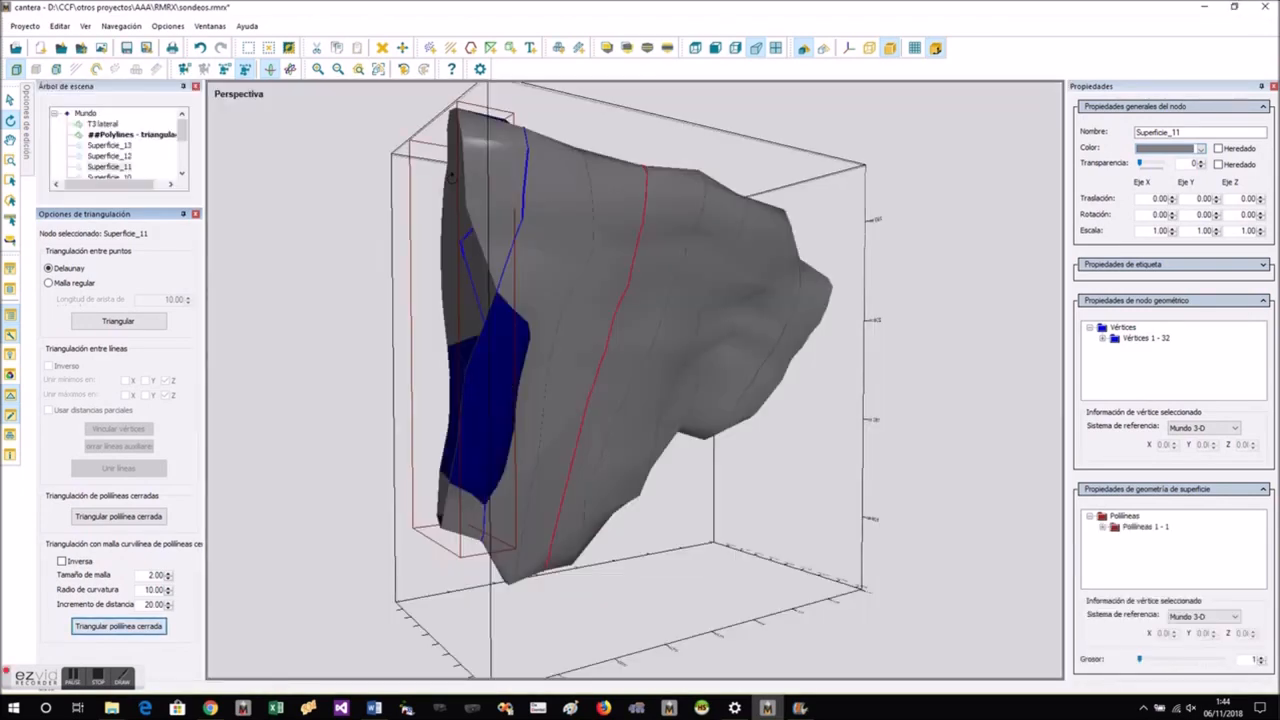
{"action": "left_click_drag", "start_coordinate": [628, 448], "coordinate": [590, 420]}
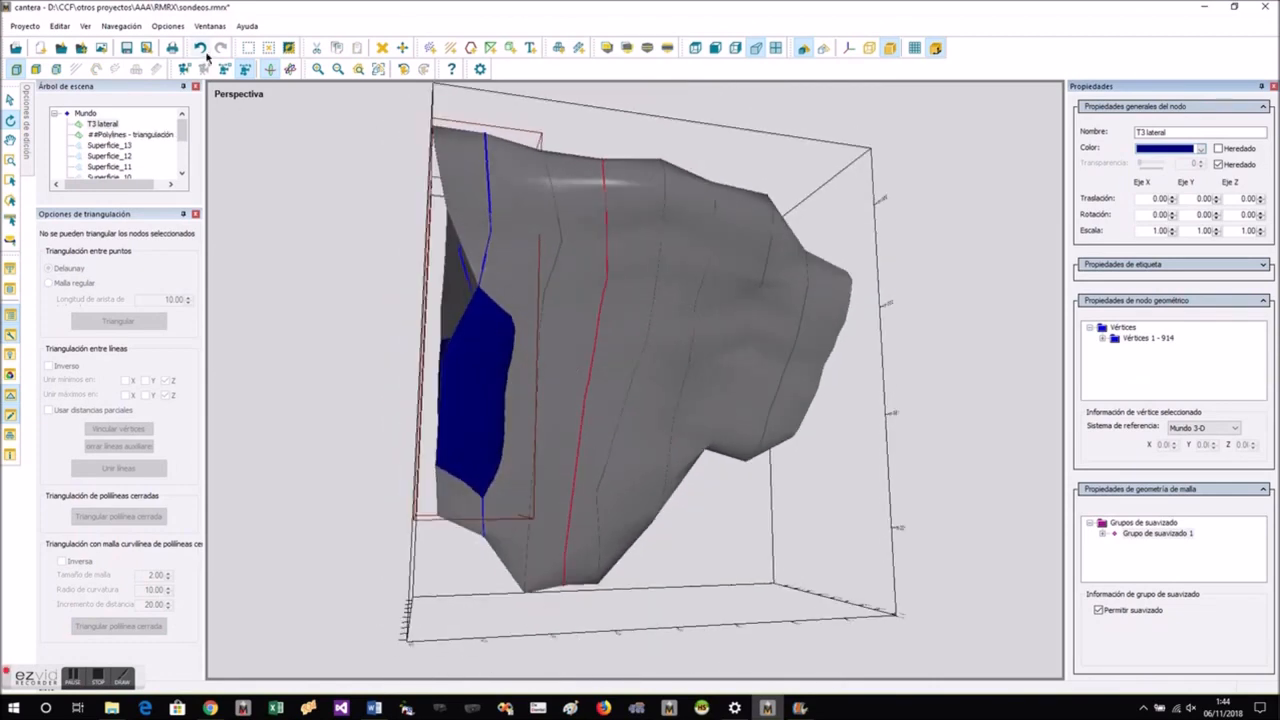
{"action": "left_click", "coordinate": [200, 48]}
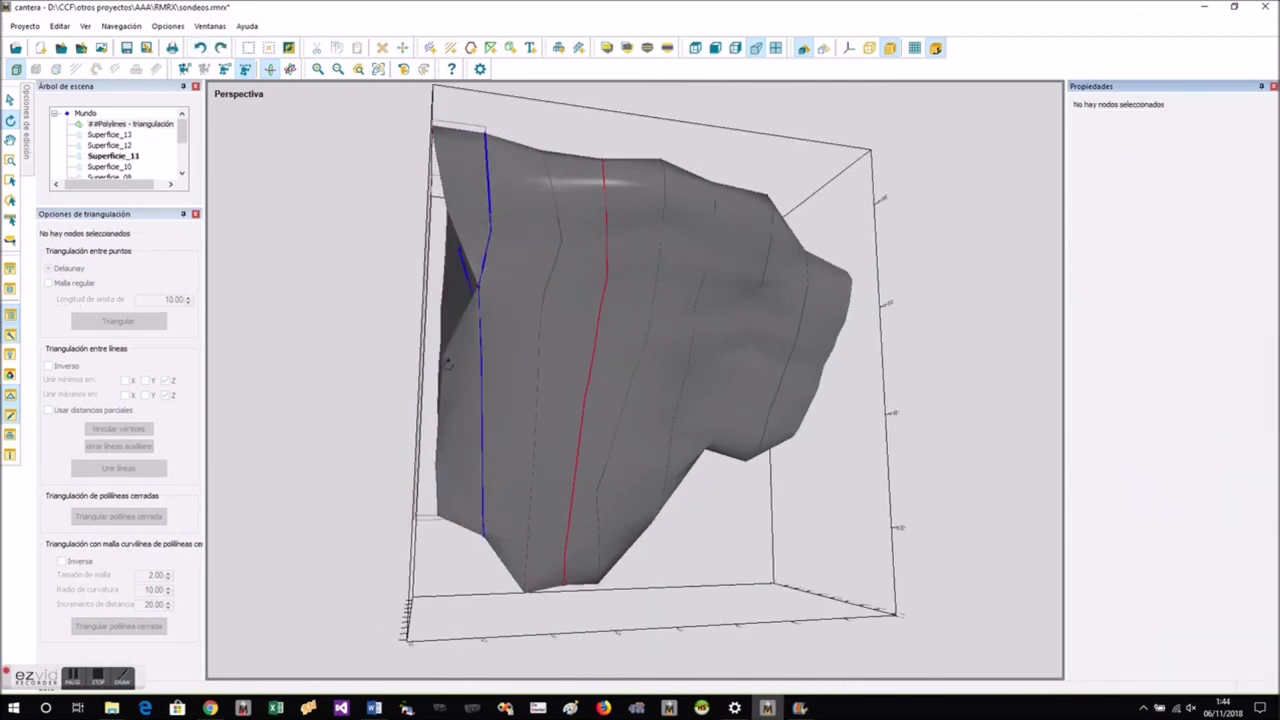
- Cap the open end at Superficie_11 with an inverse curvilinear mesh of size 2, curvature radius 10 and distance increment 20
{"action": "left_click", "coordinate": [451, 222]}
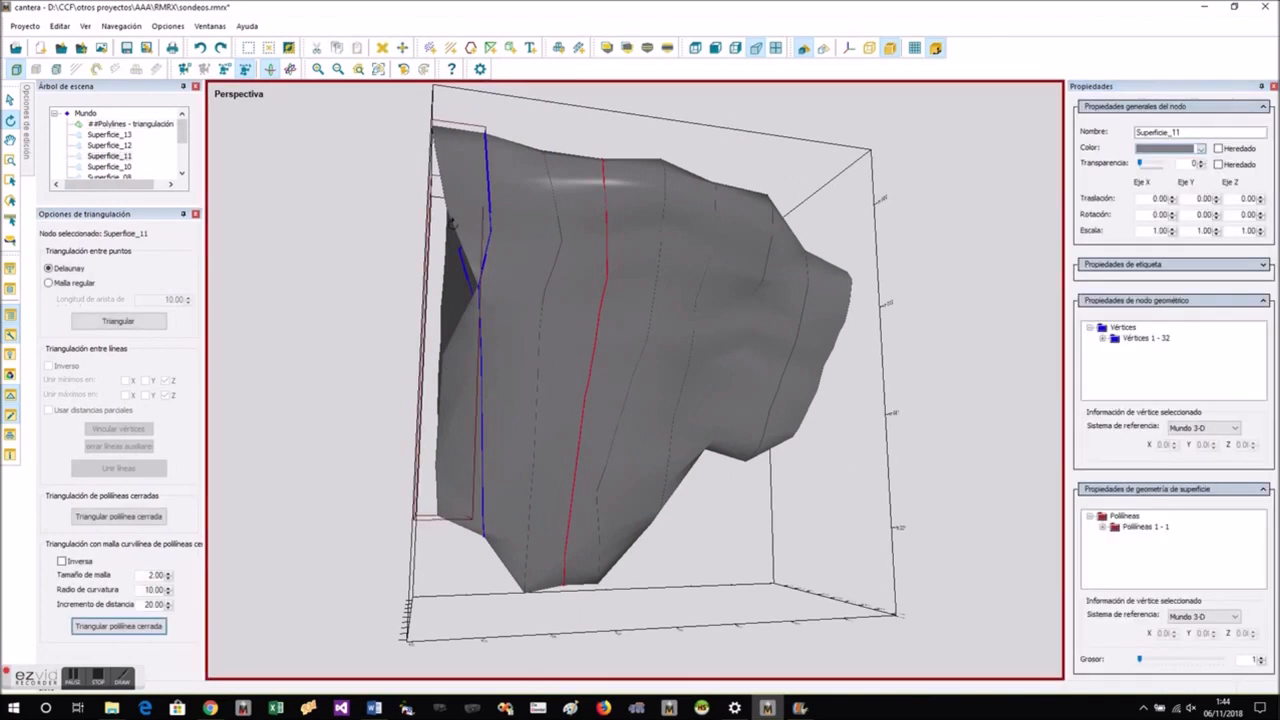
{"action": "left_click", "coordinate": [76, 566]}
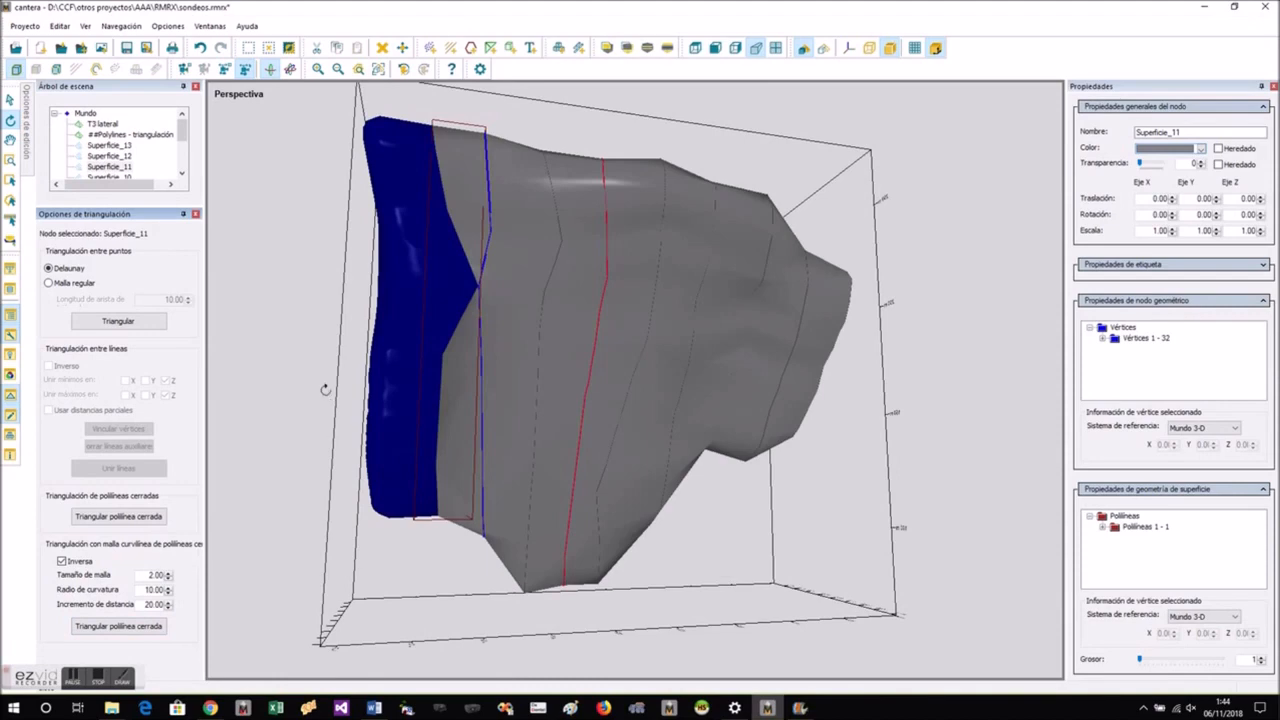
{"action": "left_click_drag", "start_coordinate": [325, 390], "coordinate": [423, 463]}
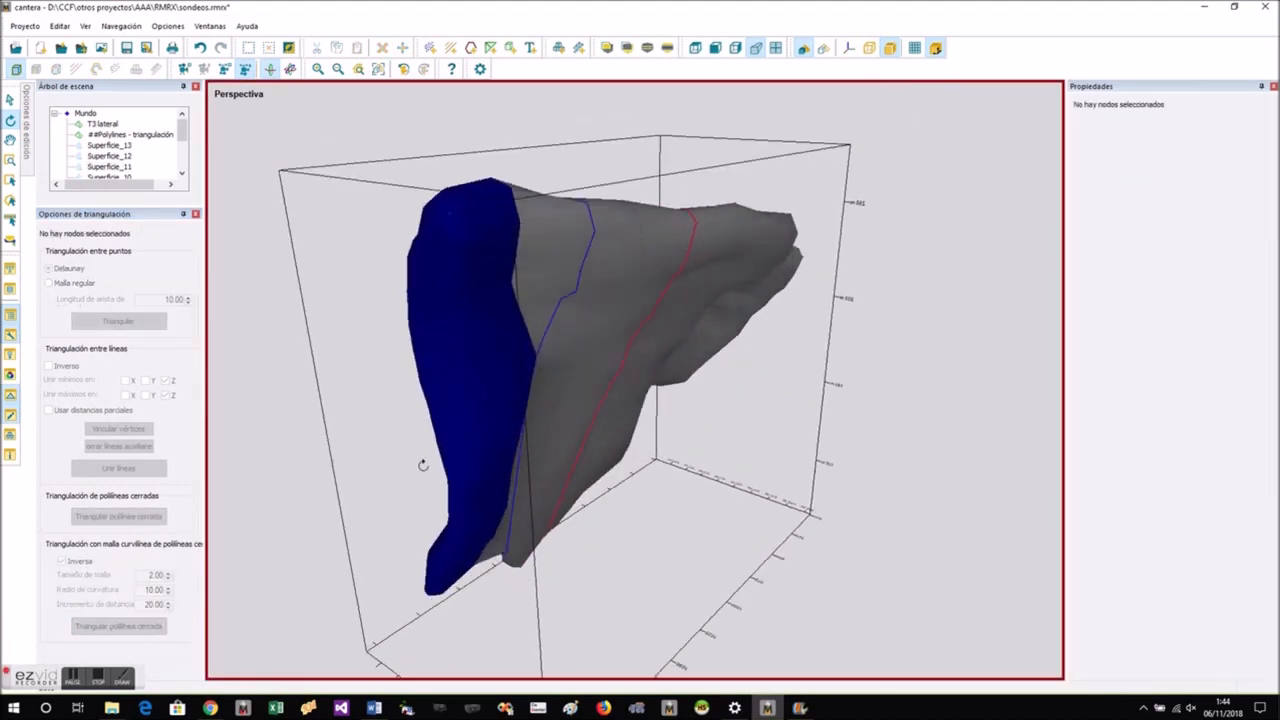
- Switch the display to wireframe and examine how the Superficie_11 end cap meets the ore-body mesh
{"action": "left_click", "coordinate": [825, 50]}
{"action": "mouse_move", "coordinate": [523, 400]}
{"action": "left_mouse_down"}
{"action": "mouse_move", "coordinate": [615, 385]}
{"action": "mouse_move", "coordinate": [768, 322]}
{"action": "mouse_move", "coordinate": [826, 357]}
{"action": "mouse_move", "coordinate": [826, 372]}
{"action": "left_mouse_up"}
{"action": "scroll", "coordinate": [826, 372], "scroll_direction": "up", "scroll_amount": 3}
{"action": "scroll", "coordinate": [855, 440], "scroll_direction": "up", "scroll_amount": 3}
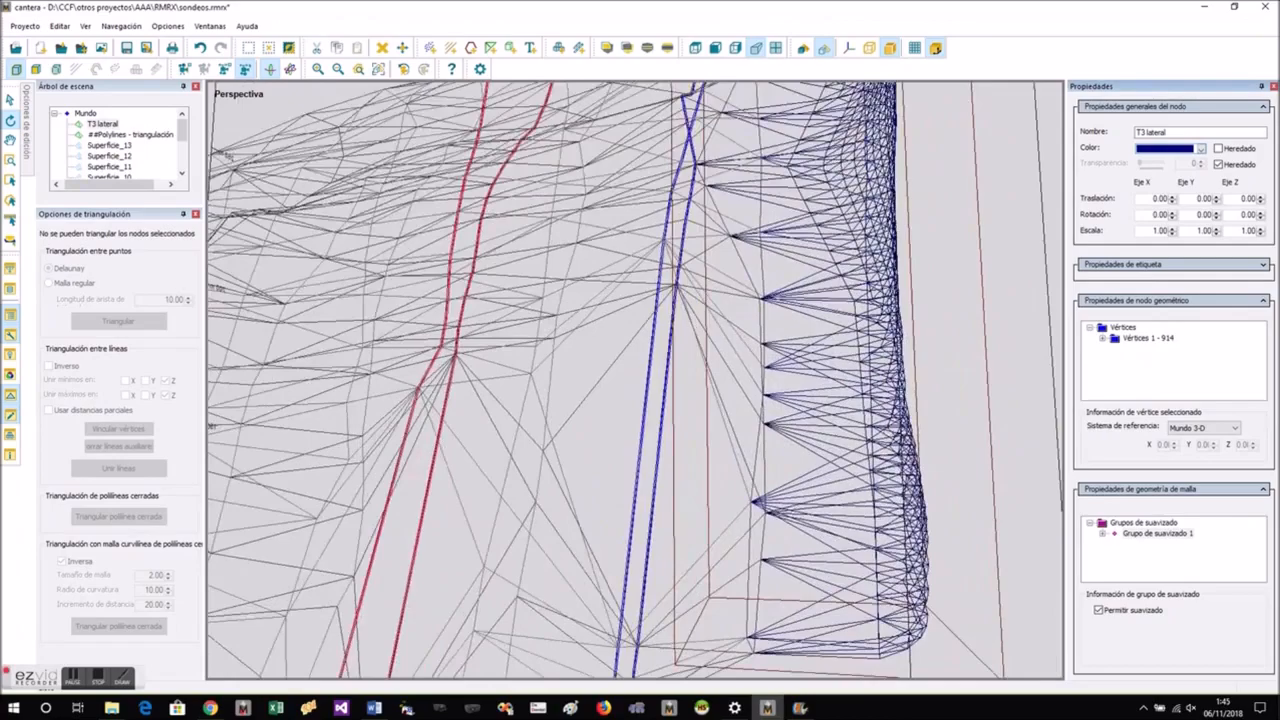
{"action": "scroll", "coordinate": [857, 438], "scroll_direction": "down", "scroll_amount": 6}
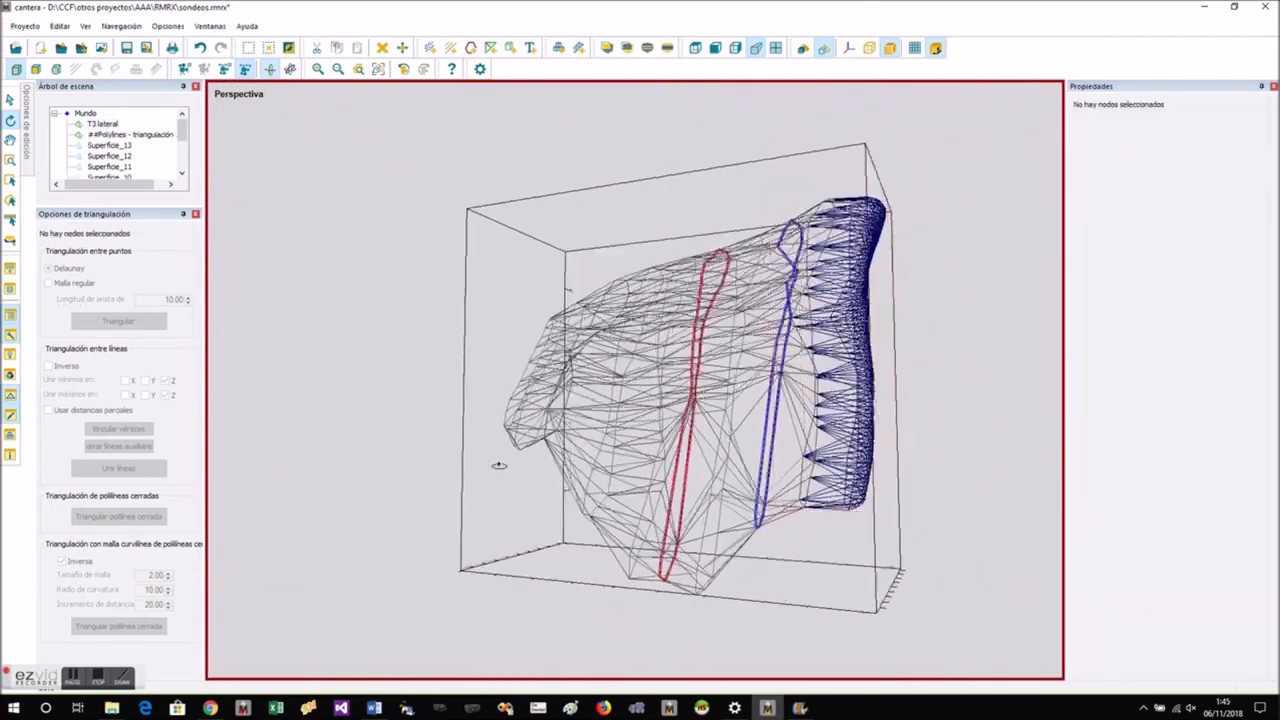
- Cap the opposite end at Superficie_13 with a non-inverse curvilinear mesh, using size 2, curvature radius 10 and distance increment 20
{"action": "left_click_drag", "start_coordinate": [486, 449], "coordinate": [476, 424]}
{"action": "left_click", "coordinate": [470, 402]}
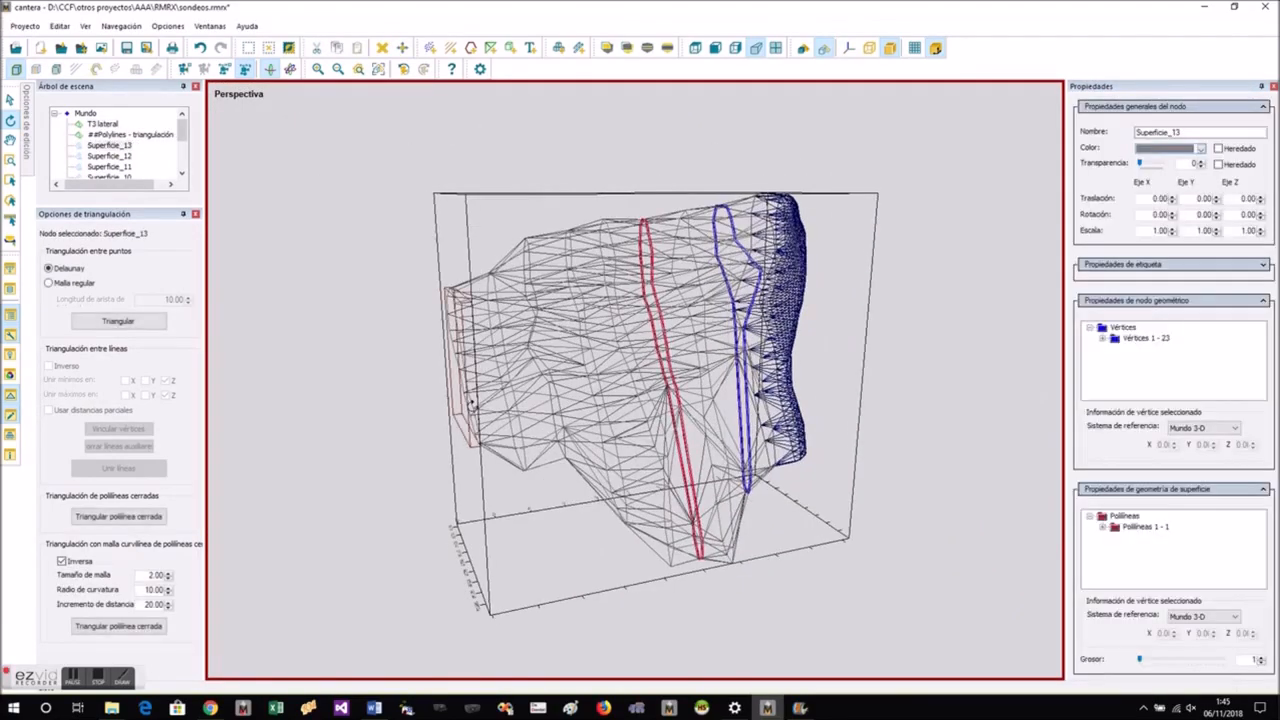
{"action": "left_click", "coordinate": [77, 566]}
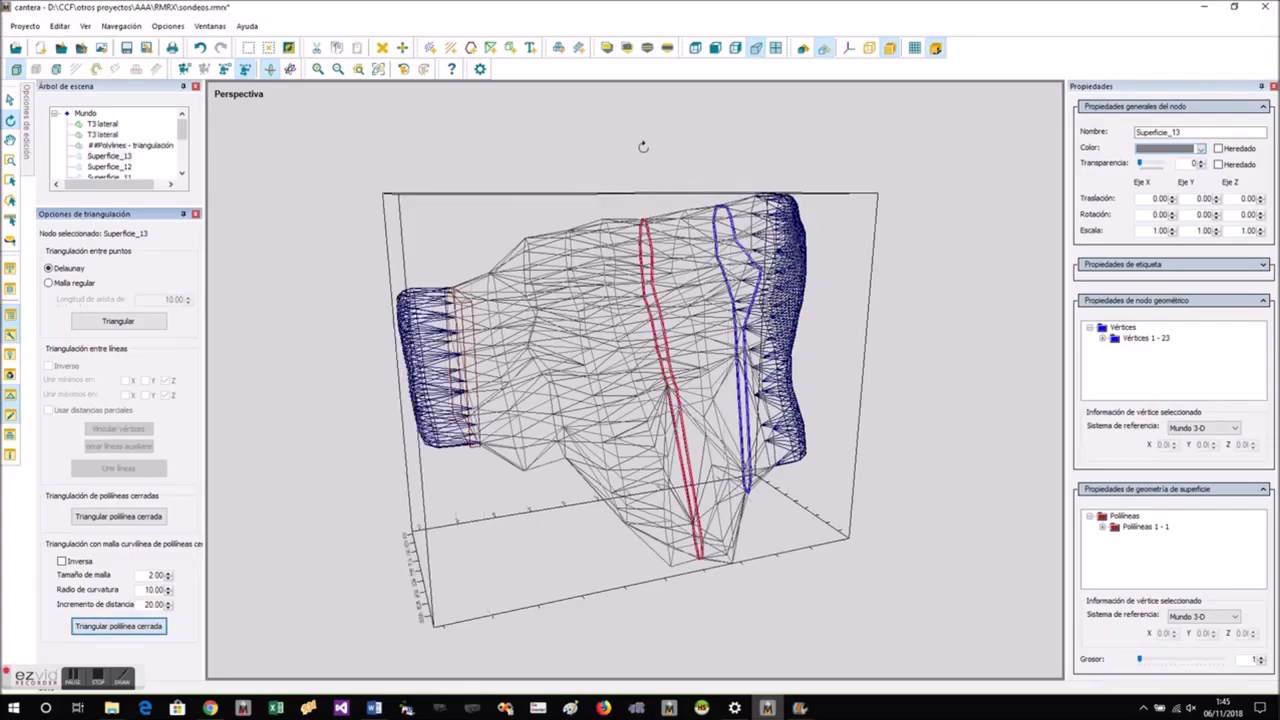
- Select the outer vertices of the T3 lateral cap at Superficie_13 and move them slightly toward the ore body to shorten it
{"action": "scroll", "coordinate": [480, 374], "scroll_direction": "up", "scroll_amount": 4}
{"action": "left_click_drag", "start_coordinate": [490, 376], "coordinate": [524, 397]}
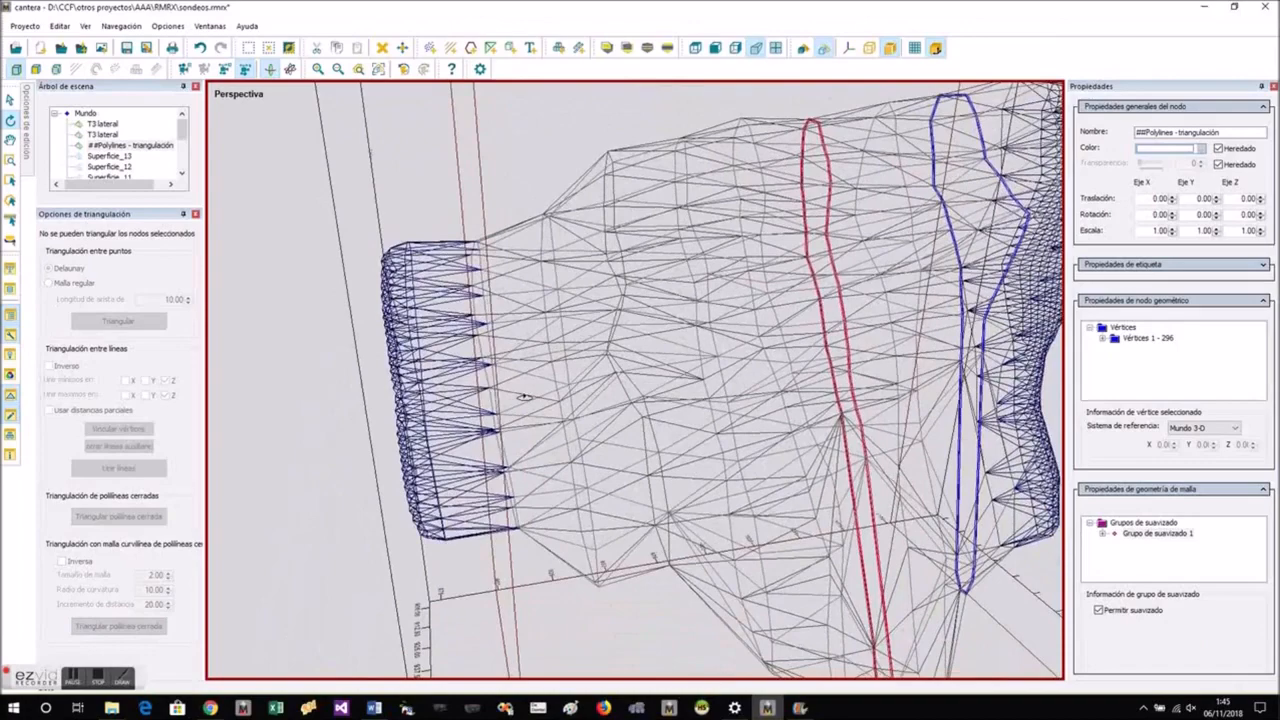
{"action": "left_click_drag", "start_coordinate": [363, 244], "coordinate": [341, 204]}
{"action": "left_click", "coordinate": [414, 281]}
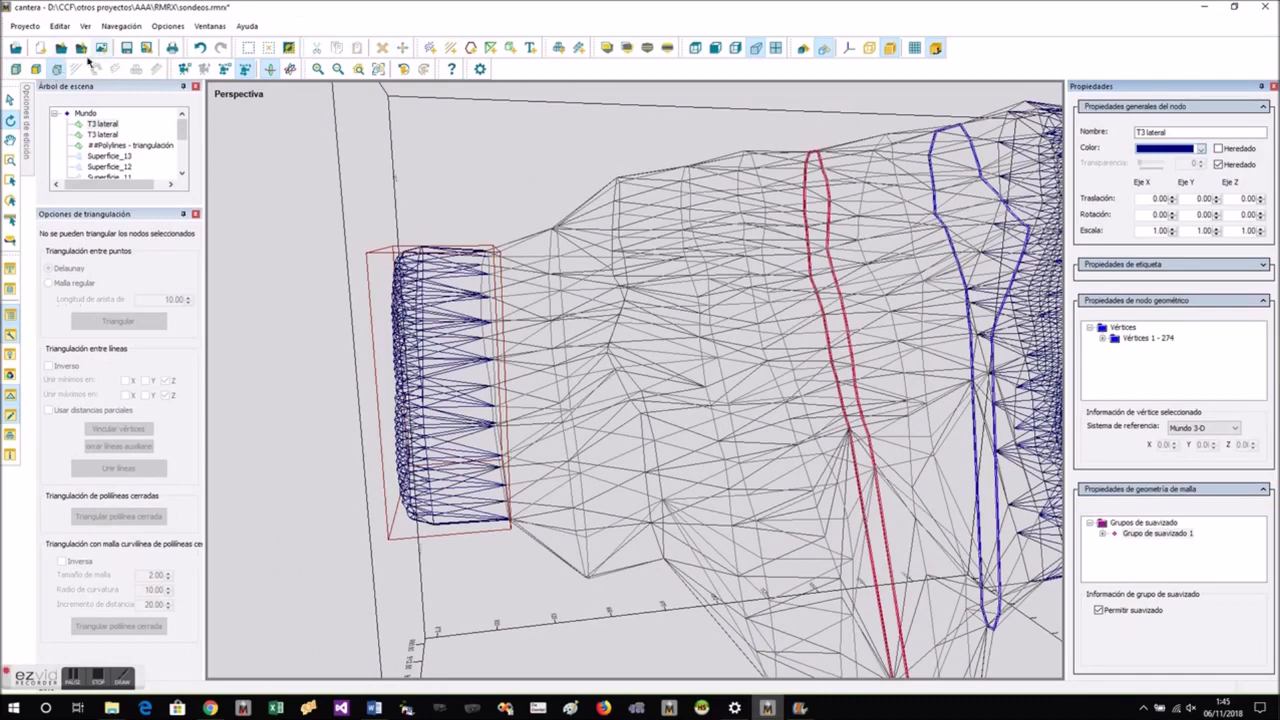
{"action": "left_click", "coordinate": [10, 181]}
{"action": "left_click_drag", "start_coordinate": [338, 194], "coordinate": [458, 566]}
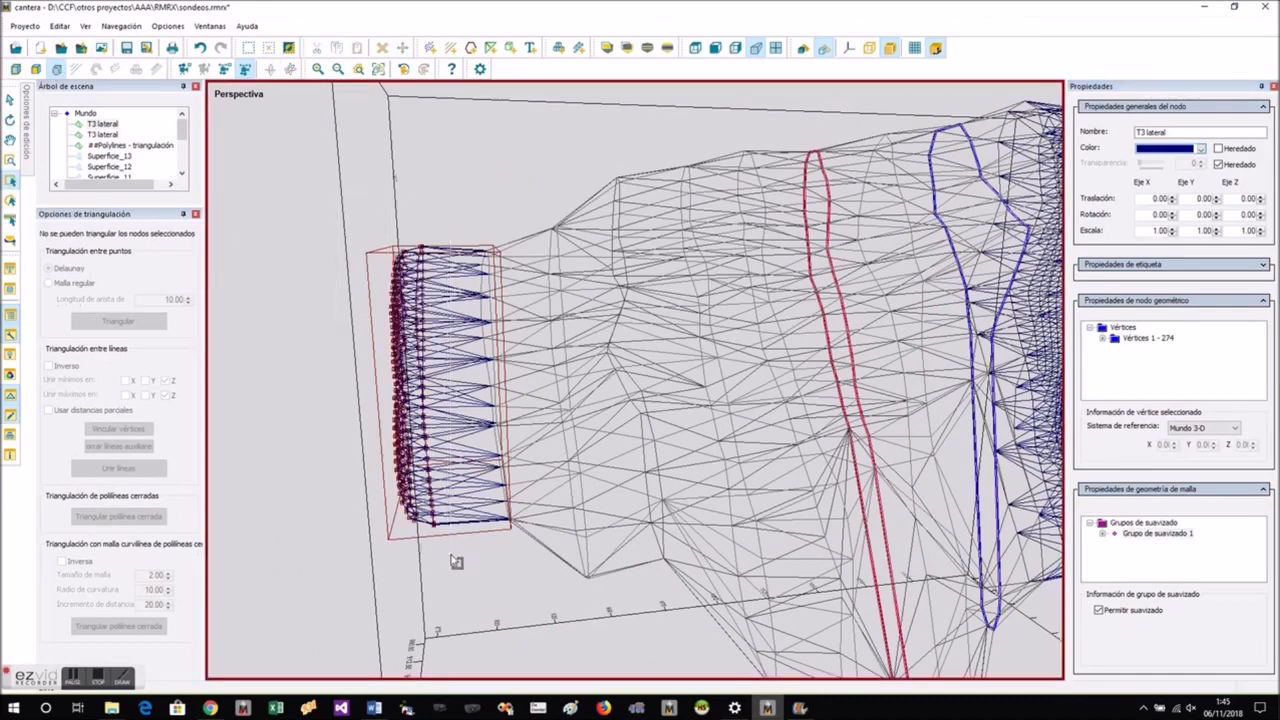
{"action": "right_click", "coordinate": [450, 500]}
{"action": "left_click", "coordinate": [470, 251]}
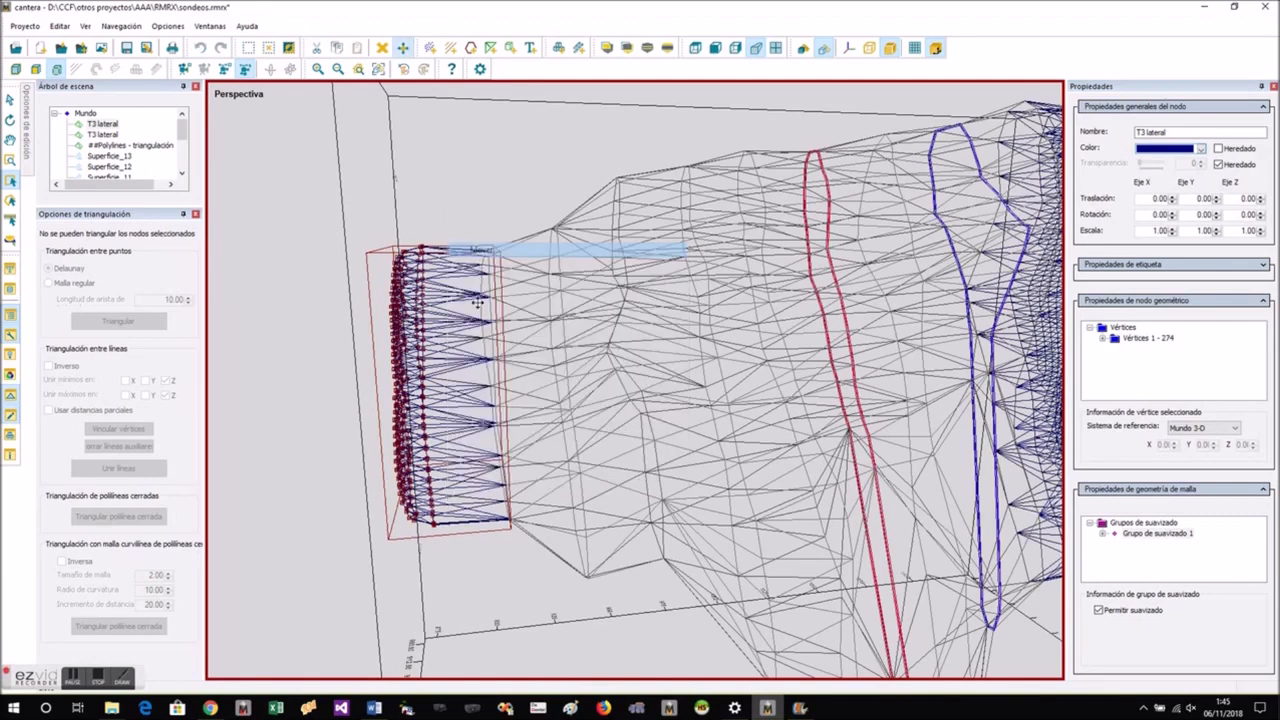
{"action": "left_click_drag", "start_coordinate": [440, 380], "coordinate": [457, 389]}
{"action": "left_click", "coordinate": [360, 367]}
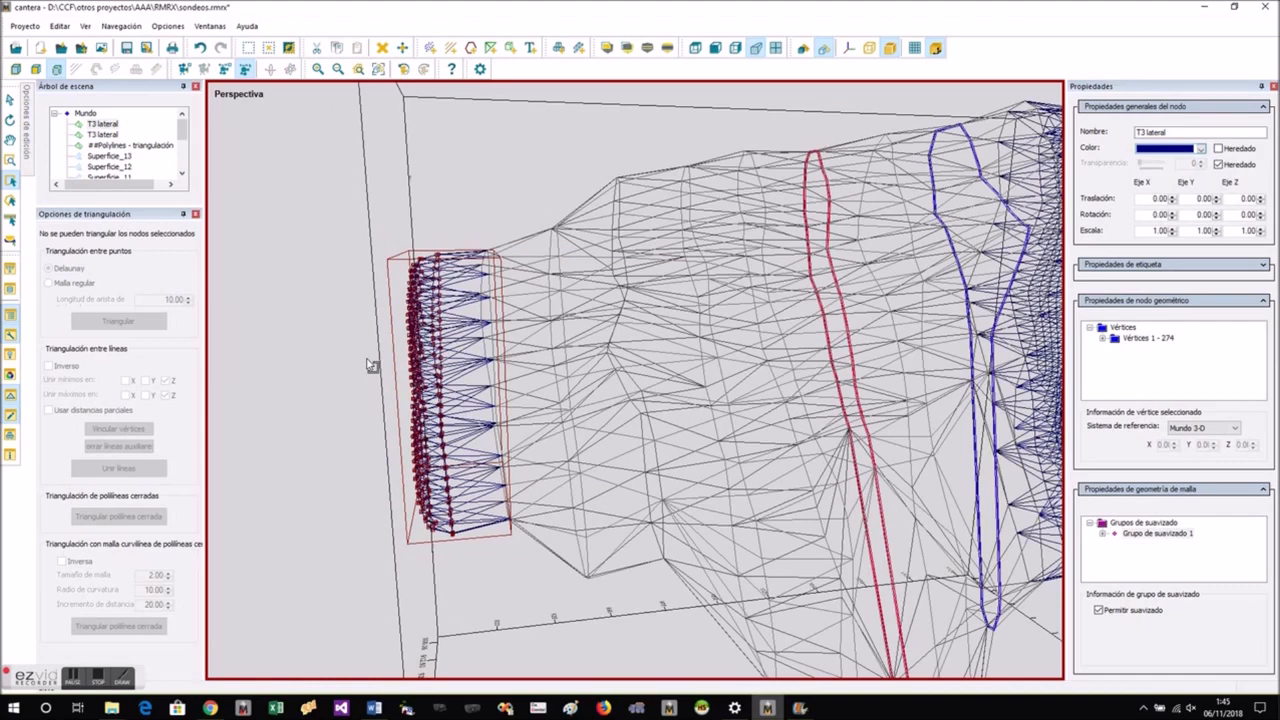
{"action": "left_click", "coordinate": [18, 73]}
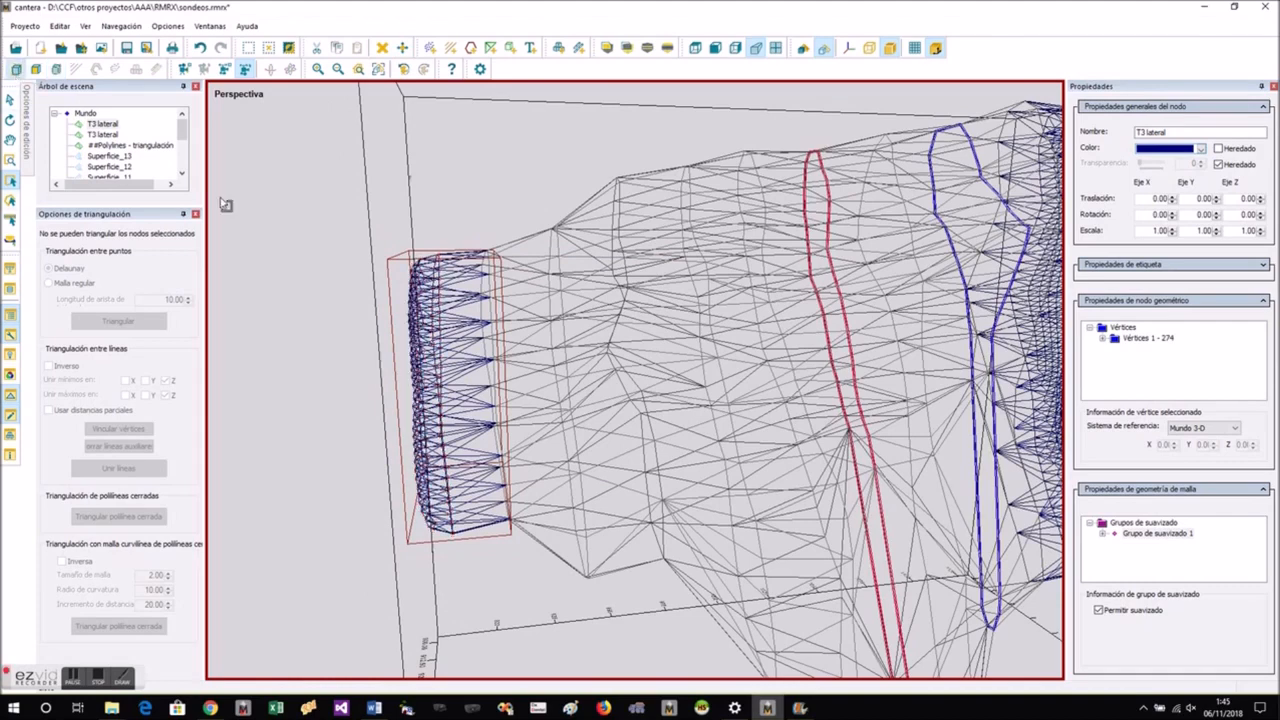
- Return to the shaded display and examine the ore body with both end caps from different angles
{"action": "left_click", "coordinate": [803, 48]}
{"action": "left_click_drag", "start_coordinate": [264, 288], "coordinate": [224, 321]}
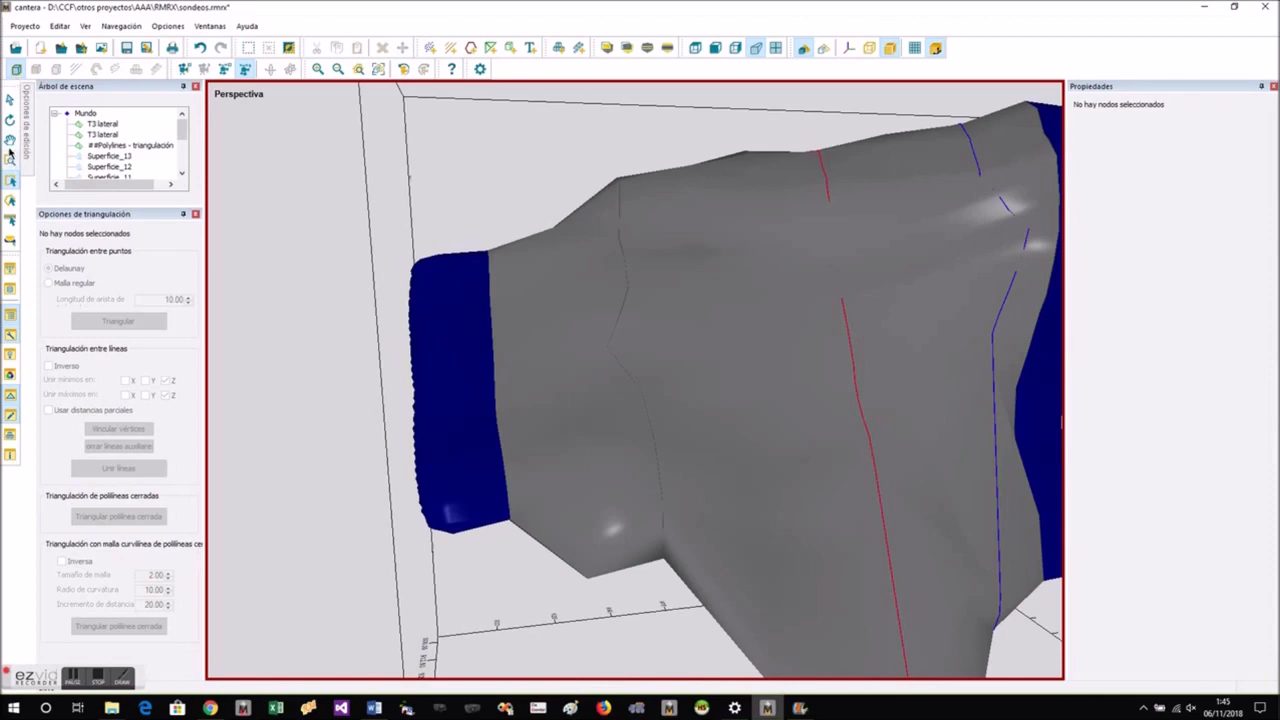
{"action": "left_click", "coordinate": [11, 122]}
{"action": "left_click_drag", "start_coordinate": [245, 300], "coordinate": [604, 250]}
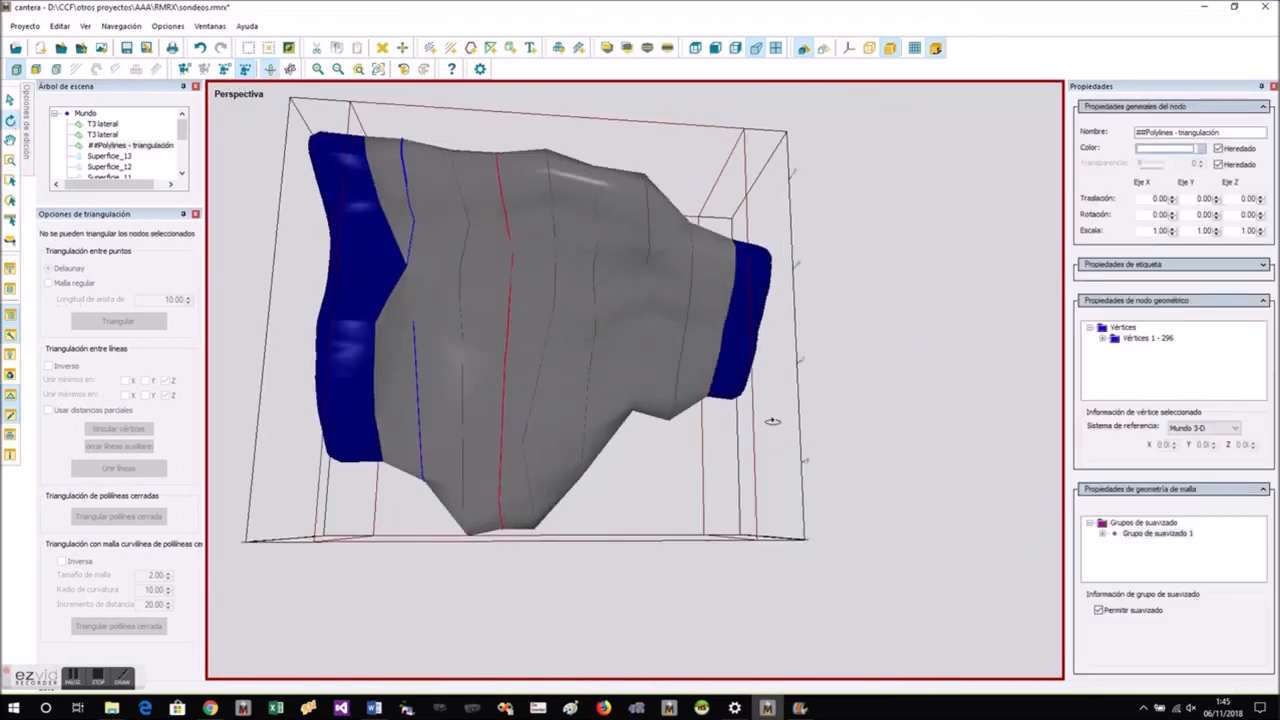
{"action": "left_click_drag", "start_coordinate": [771, 423], "coordinate": [730, 281]}
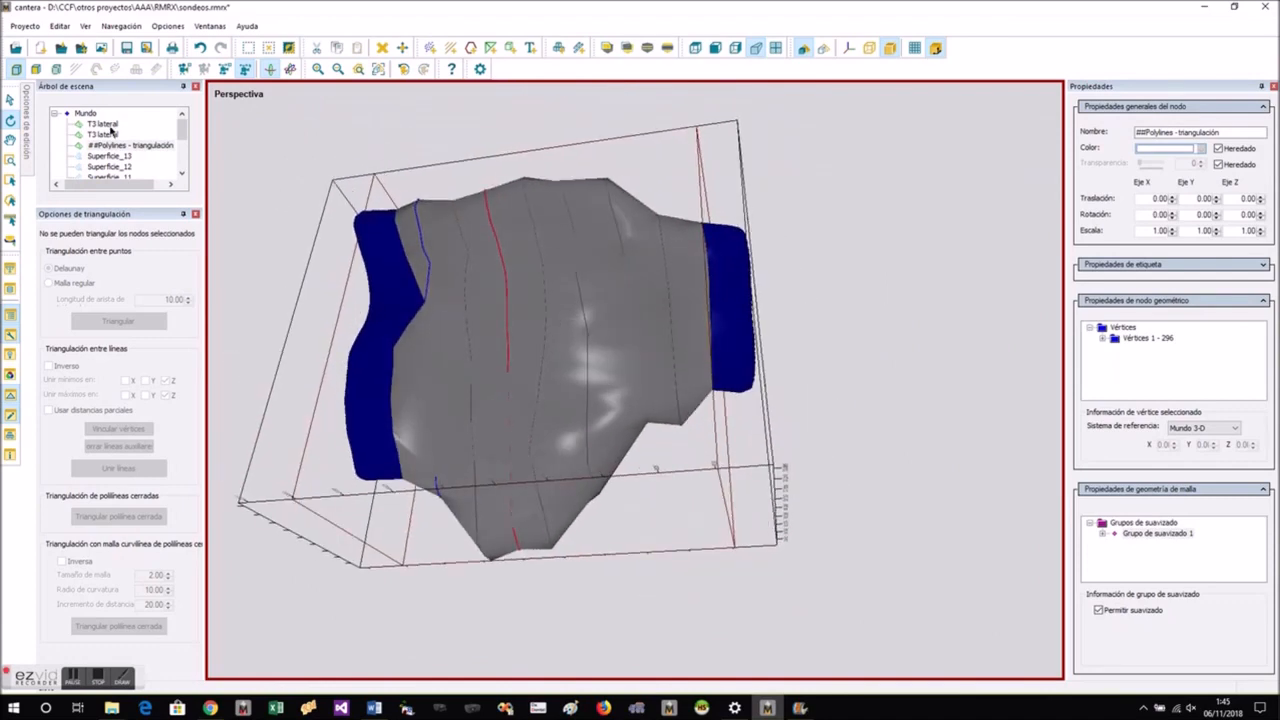
- Merge both T3 lateral caps and the ##Polylines - triangulación mesh into a single node
{"action": "left_click", "coordinate": [104, 124]}
{"action": "left_click", "coordinate": [116, 145], "text": "shift"}
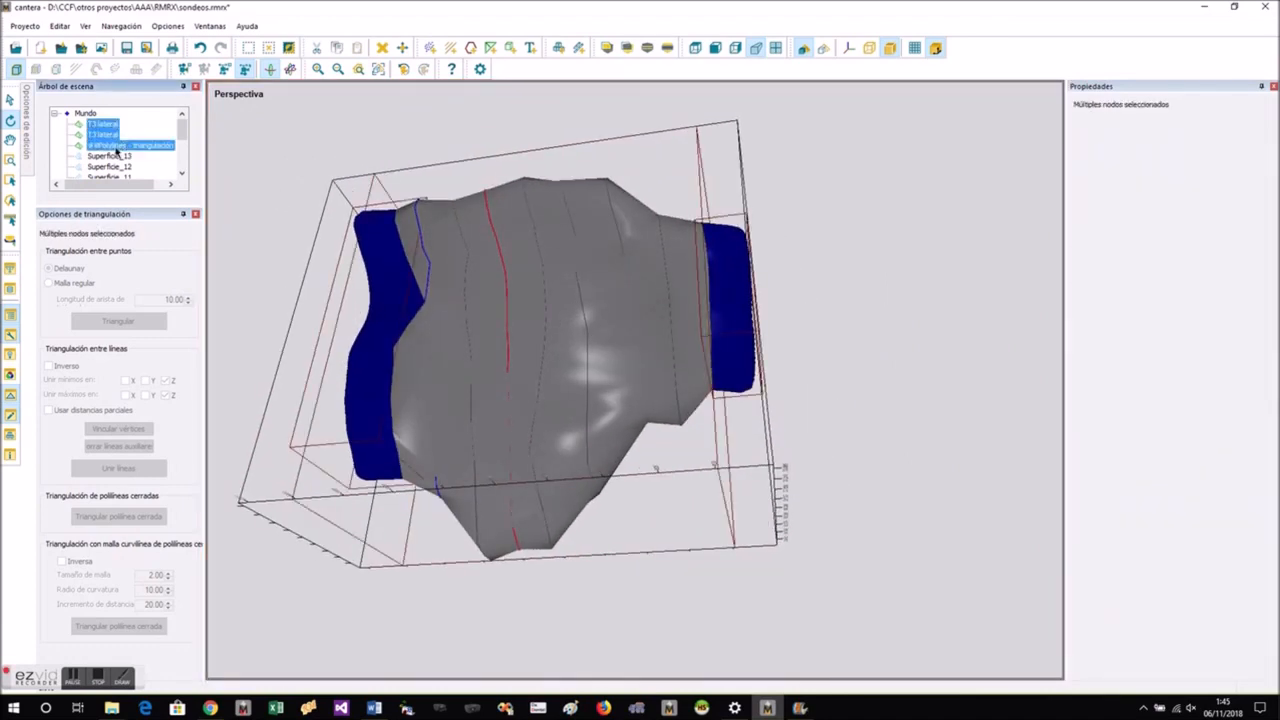
{"action": "right_click", "coordinate": [117, 150]}
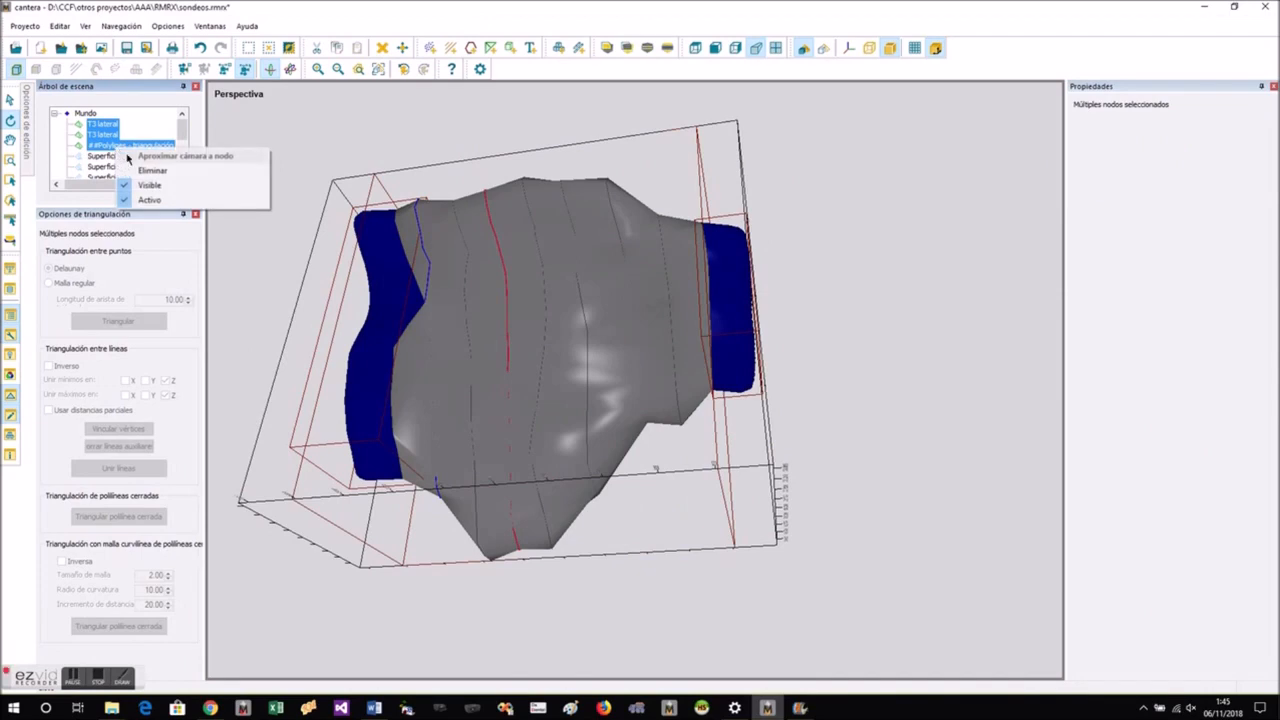
{"action": "right_click", "coordinate": [369, 195]}
{"action": "left_click", "coordinate": [392, 201]}
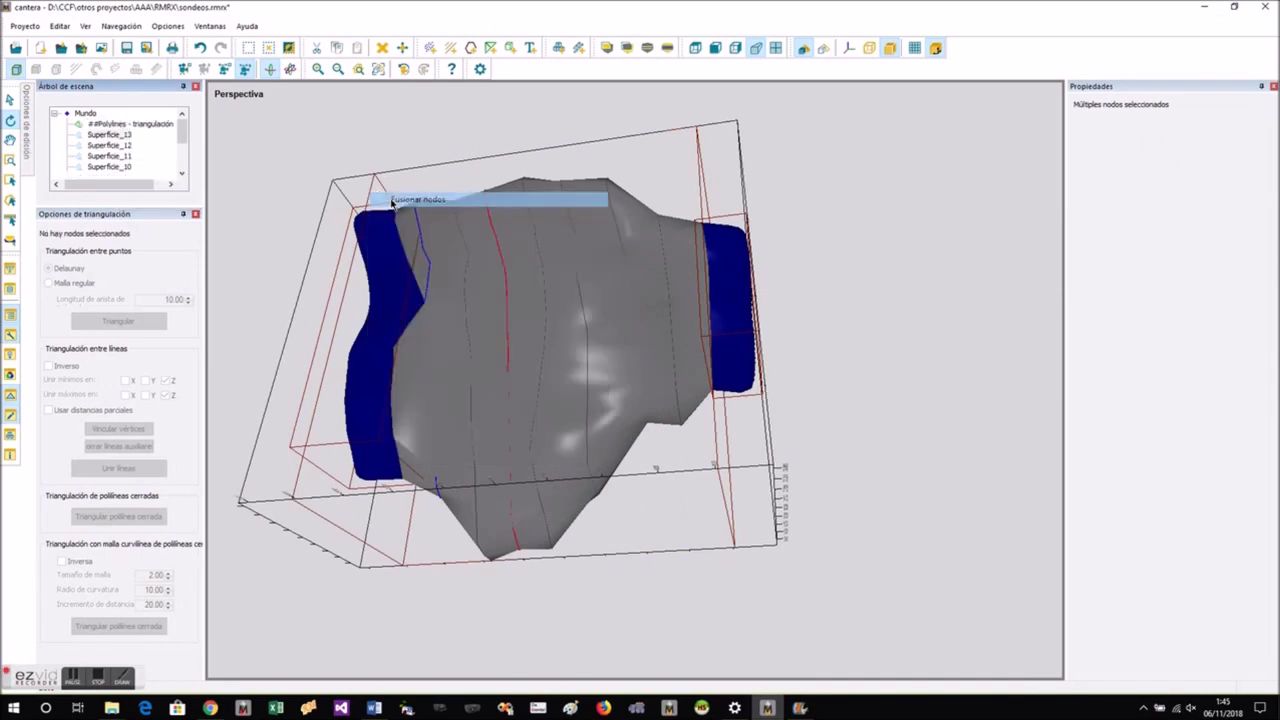
{"action": "left_click_drag", "start_coordinate": [635, 332], "coordinate": [686, 382]}
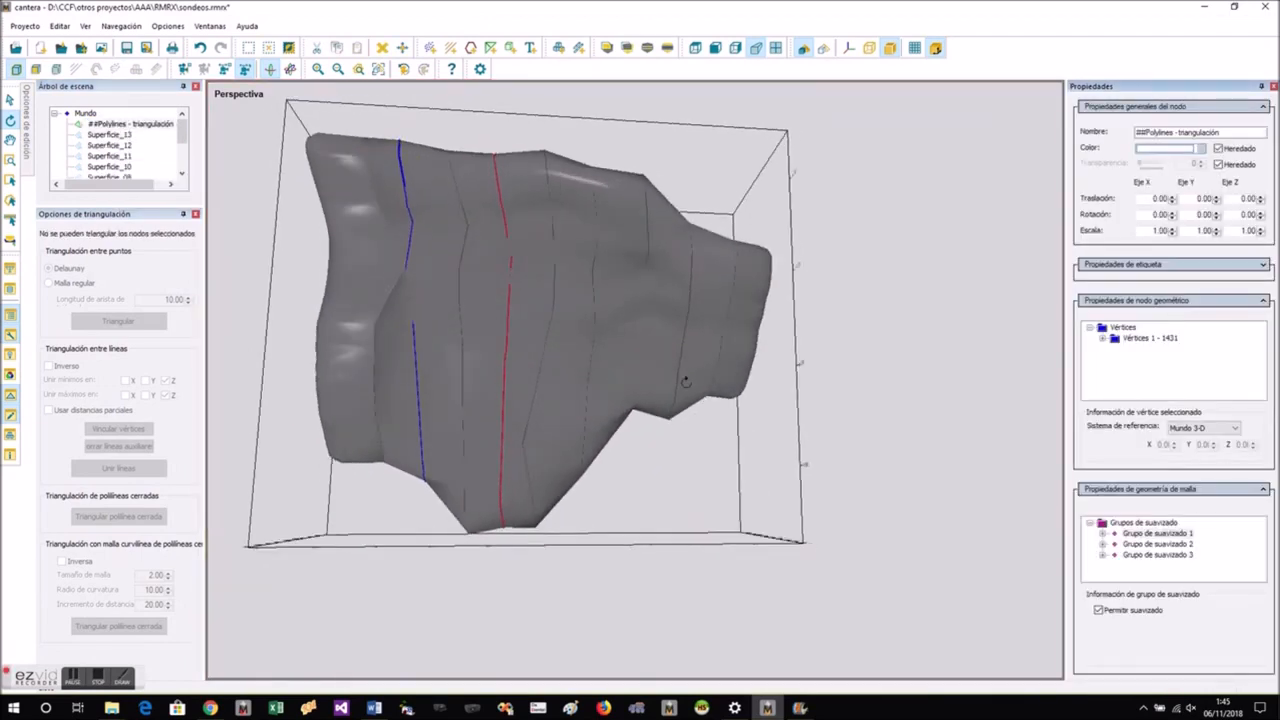
- Unify the smoothing groups of the merged ore-body mesh and check its surface from the other side
{"action": "right_click", "coordinate": [392, 335]}
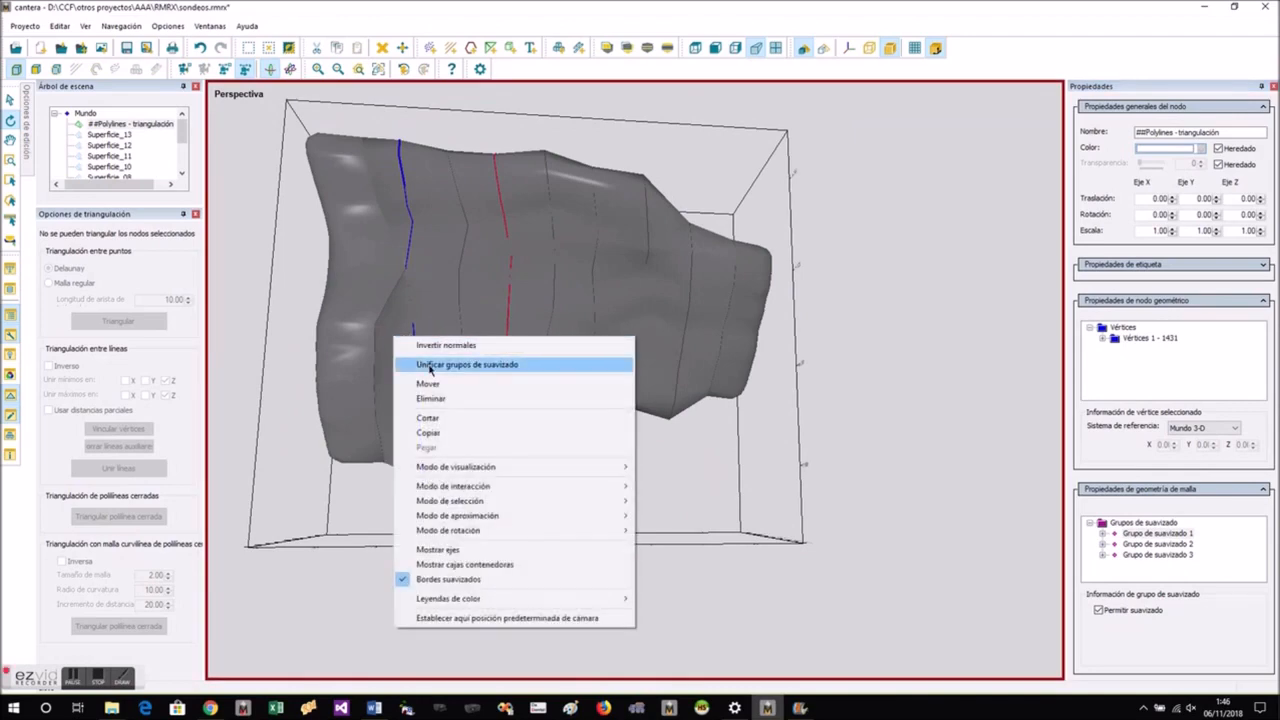
{"action": "left_click", "coordinate": [427, 364]}
{"action": "left_click_drag", "start_coordinate": [427, 364], "coordinate": [817, 430]}
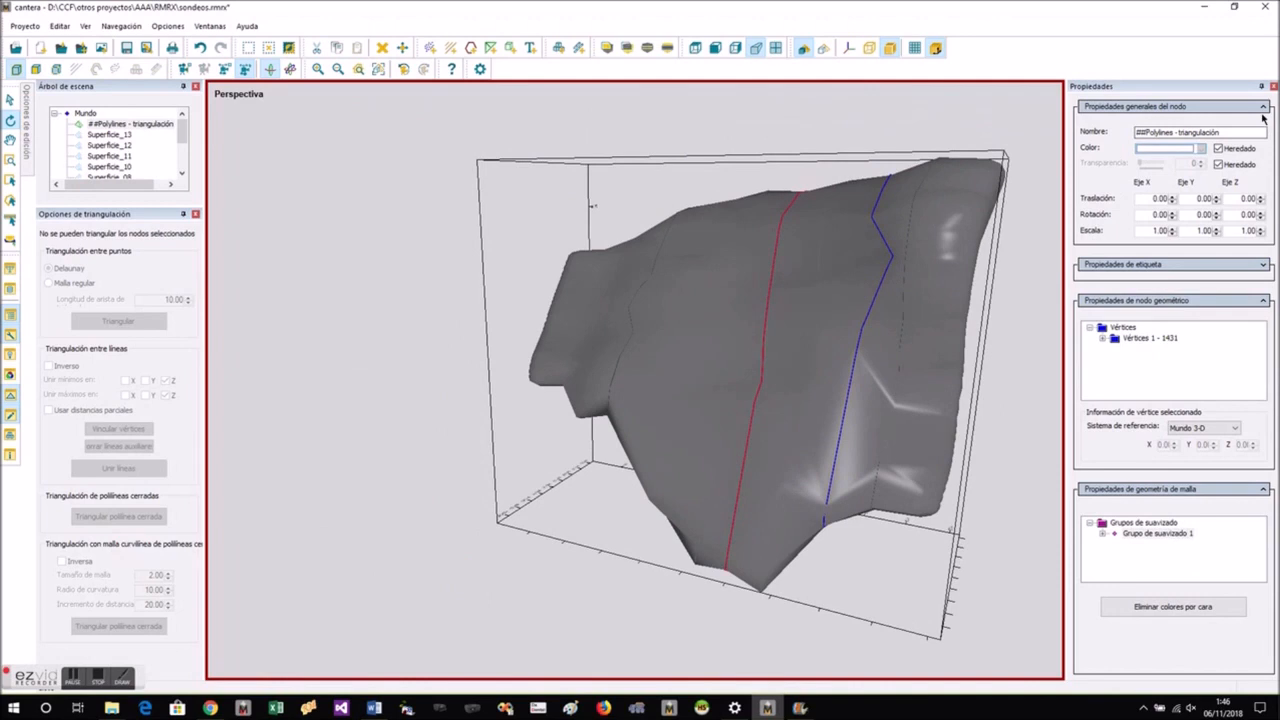
- Give the ore-body mesh its own dark yellow colour instead of the inherited one
{"action": "left_click", "coordinate": [1218, 148]}
{"action": "left_click", "coordinate": [1200, 148]}
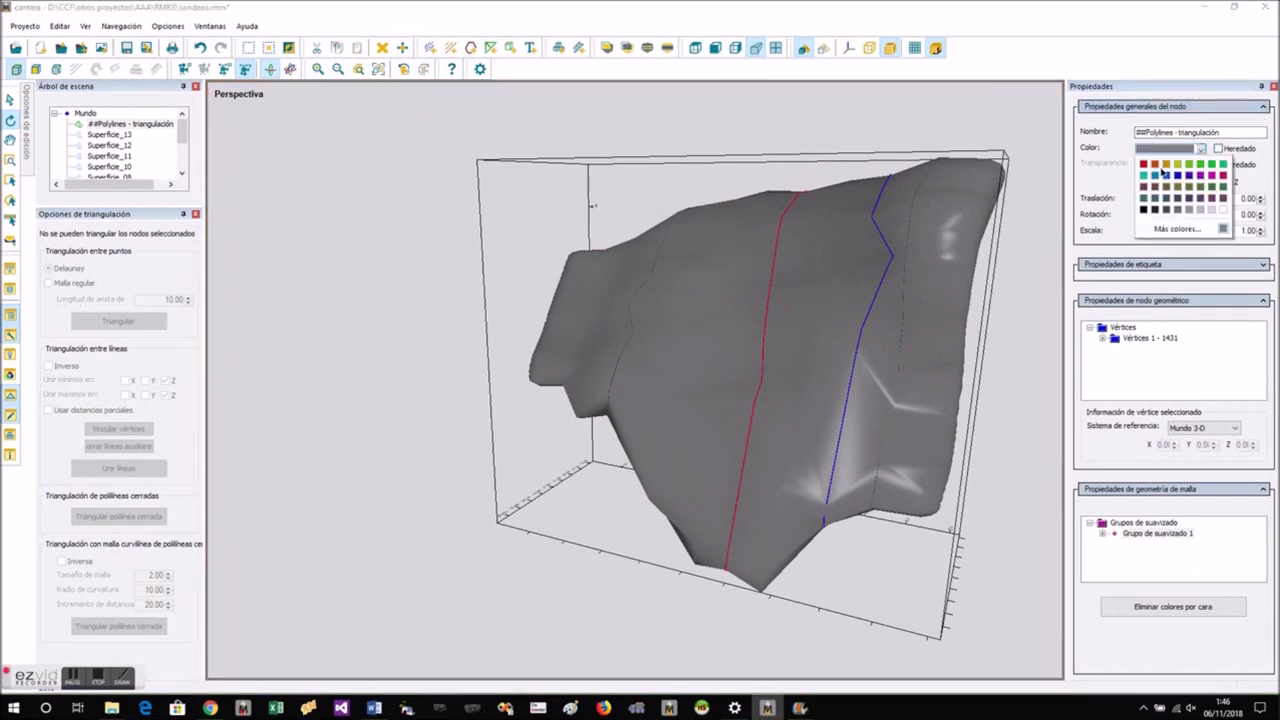
{"action": "left_click", "coordinate": [1164, 168]}
{"action": "left_click_drag", "start_coordinate": [600, 380], "coordinate": [791, 341]}
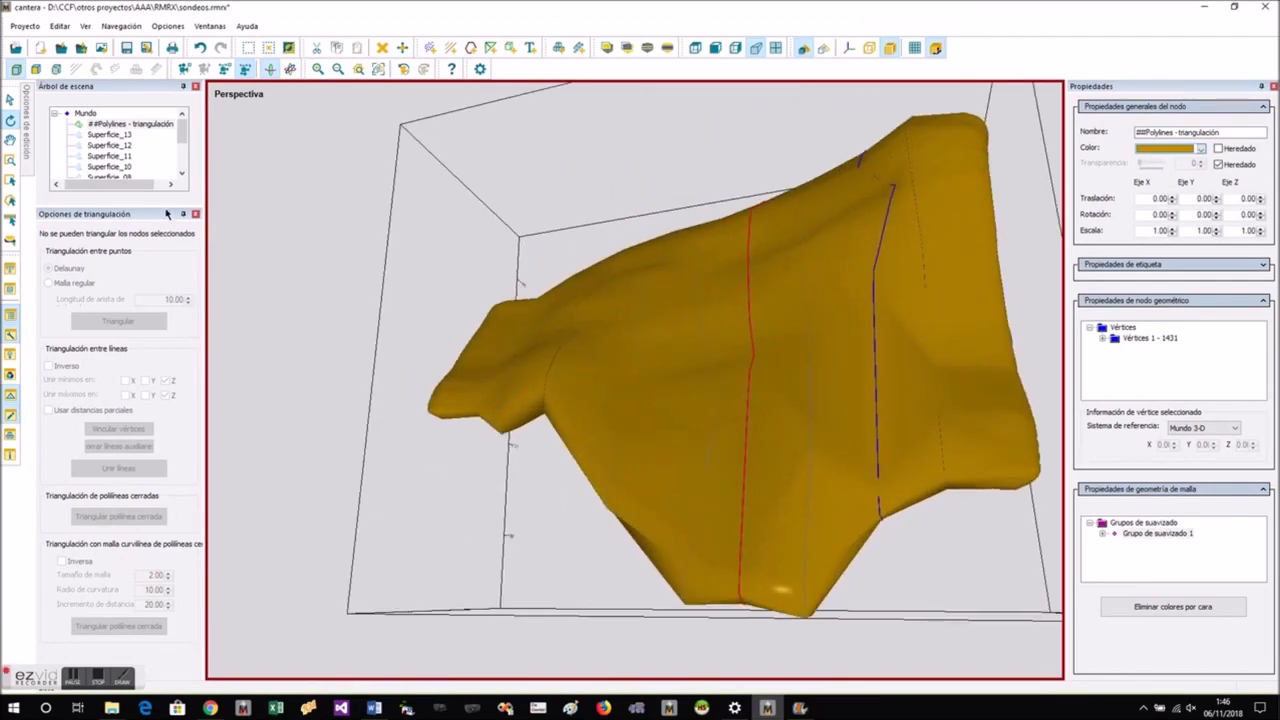
- Make the aaa.mdb drillholes visible again and view them together with the ore body
{"action": "scroll", "coordinate": [180, 142], "scroll_direction": "down", "scroll_amount": 3}
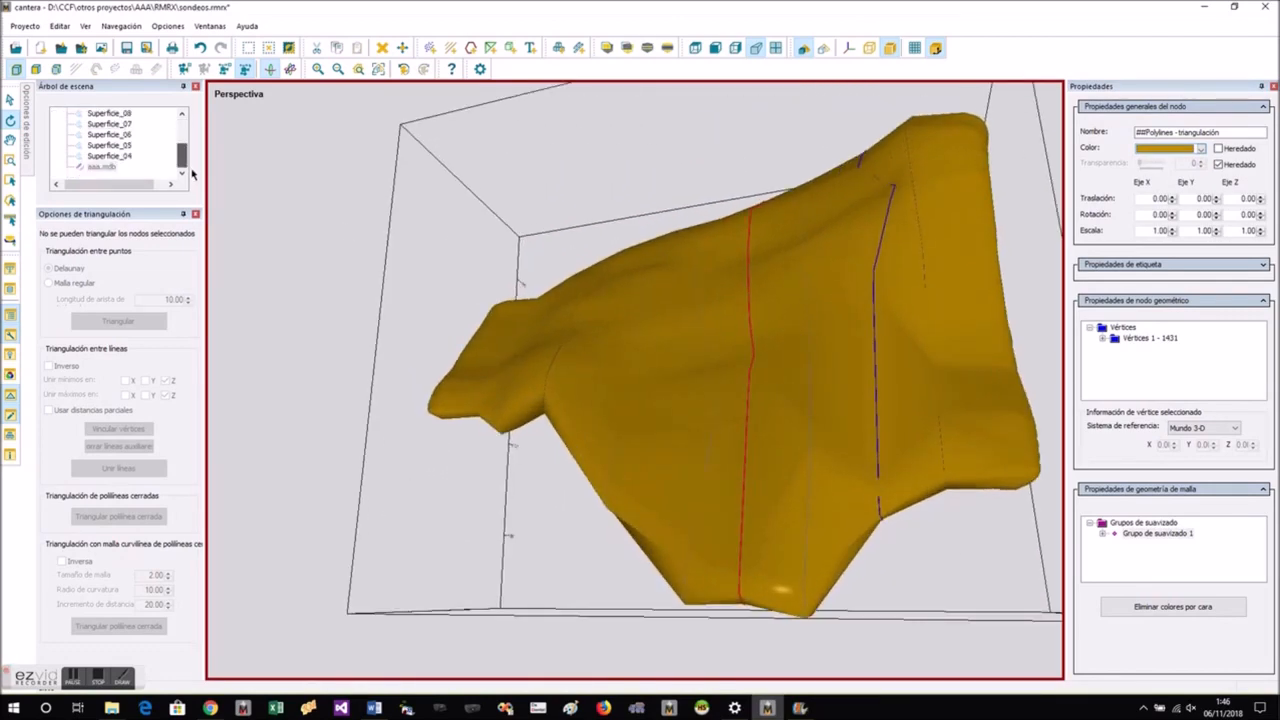
{"action": "right_click", "coordinate": [114, 166]}
{"action": "left_click", "coordinate": [133, 204]}
{"action": "left_click_drag", "start_coordinate": [676, 372], "coordinate": [665, 438]}
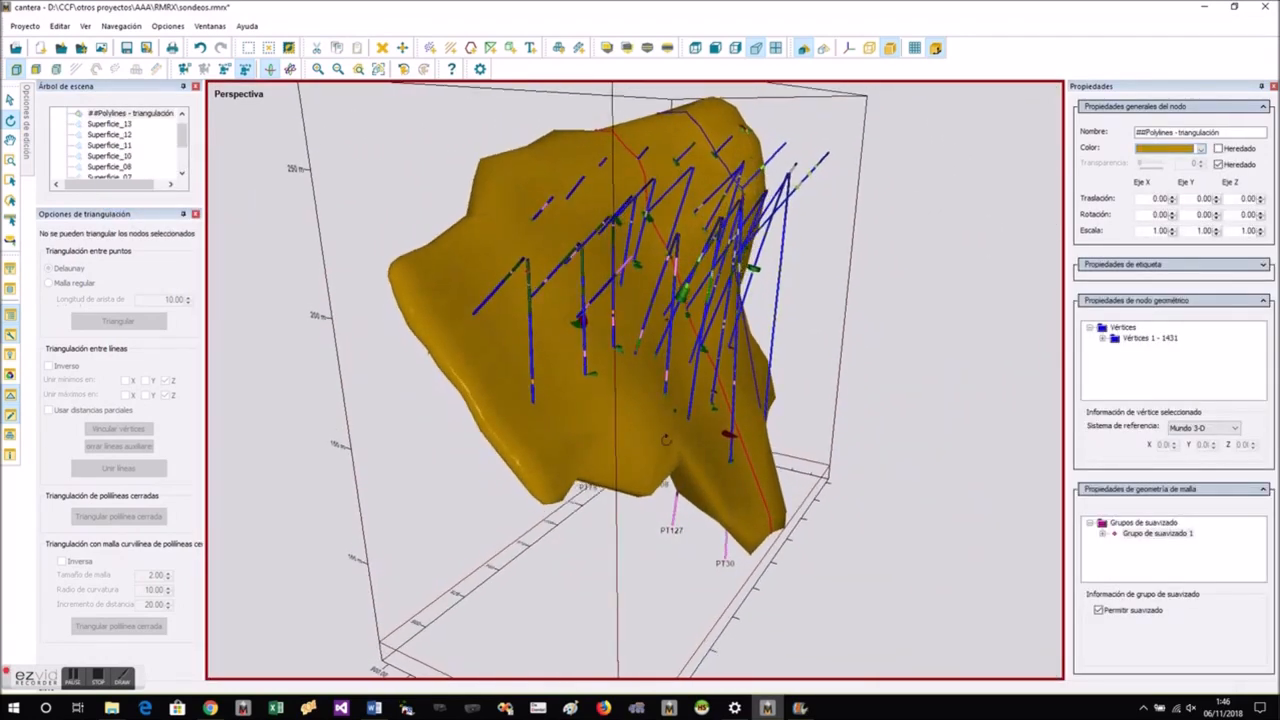
- Turn off inherited transparency for the ore-body mesh and set its transparency to 6
{"action": "left_click", "coordinate": [1218, 163]}
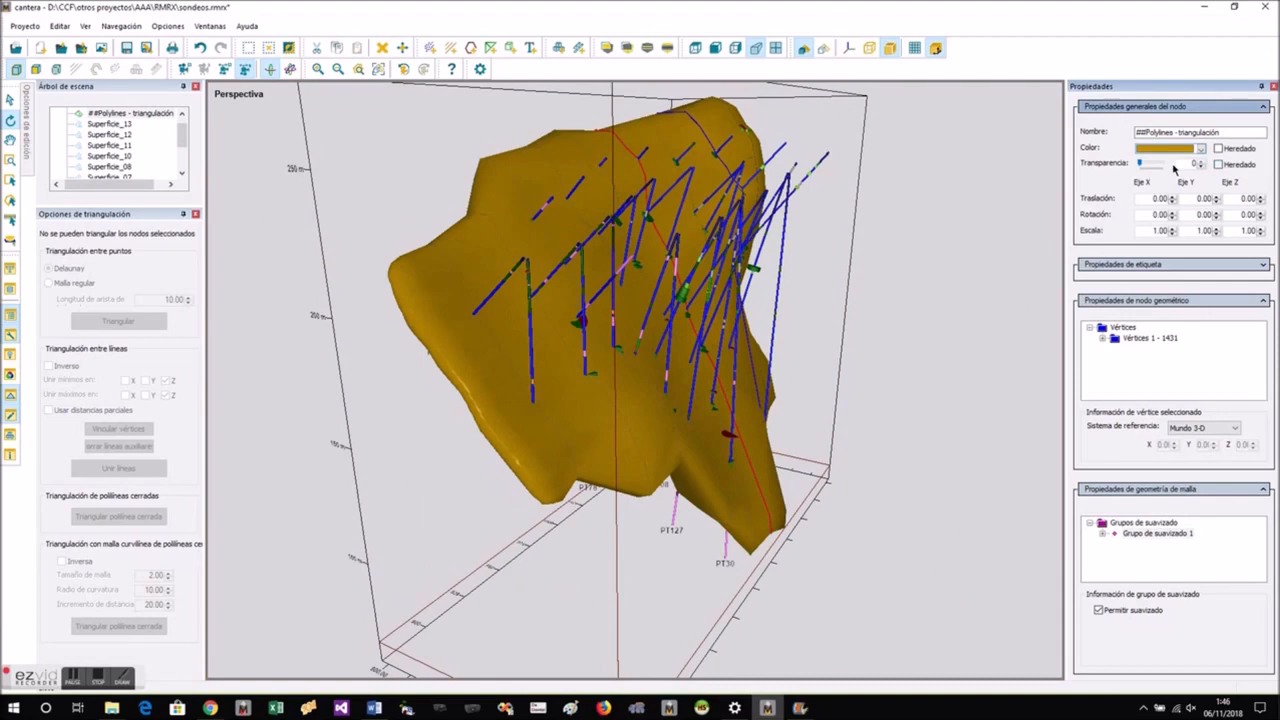
{"action": "left_click", "coordinate": [1148, 164]}
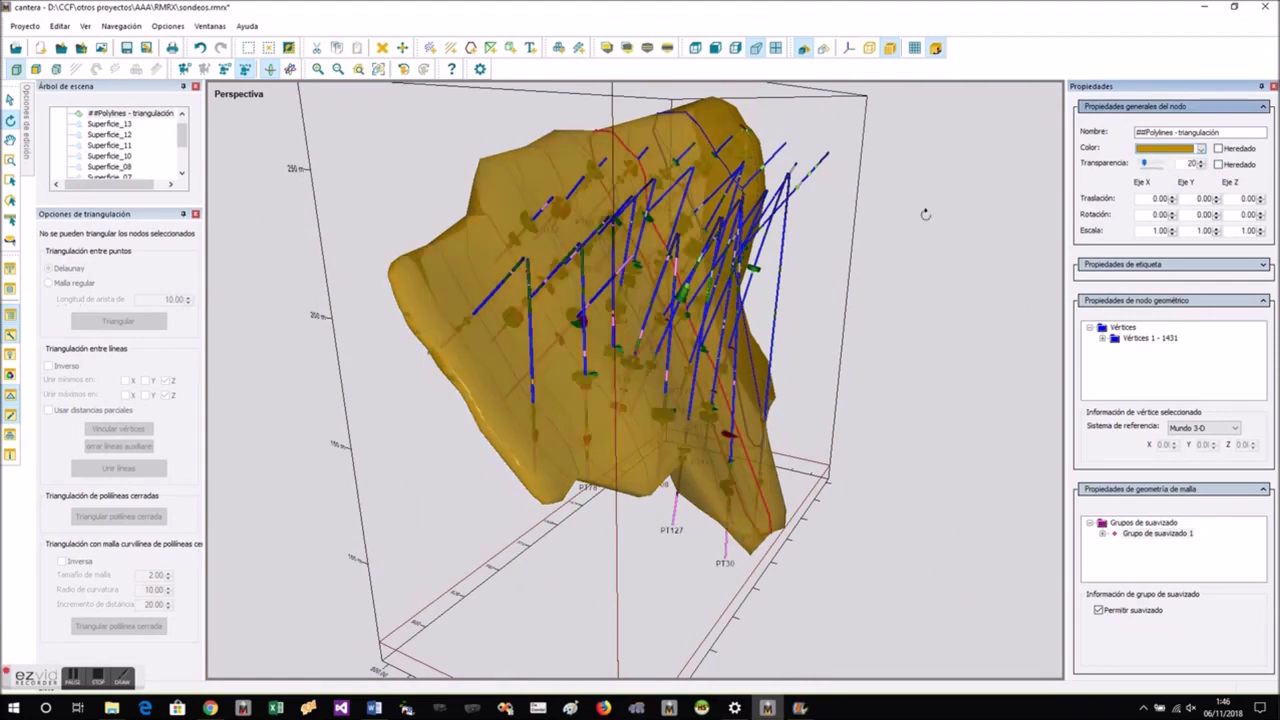
{"action": "scroll", "coordinate": [628, 293], "scroll_direction": "up", "scroll_amount": 5}
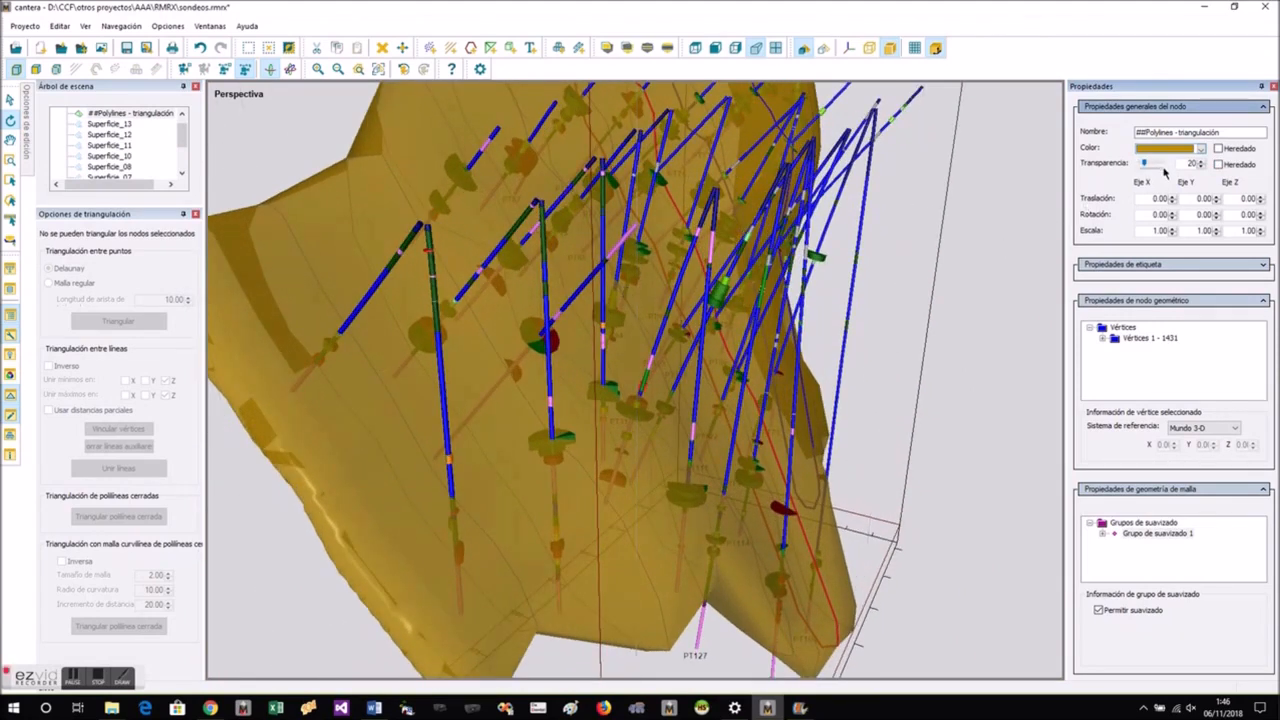
{"action": "mouse_move", "coordinate": [1147, 164]}
{"action": "left_mouse_down"}
{"action": "mouse_move", "coordinate": [1167, 164]}
{"action": "mouse_move", "coordinate": [1136, 168]}
{"action": "left_mouse_up"}
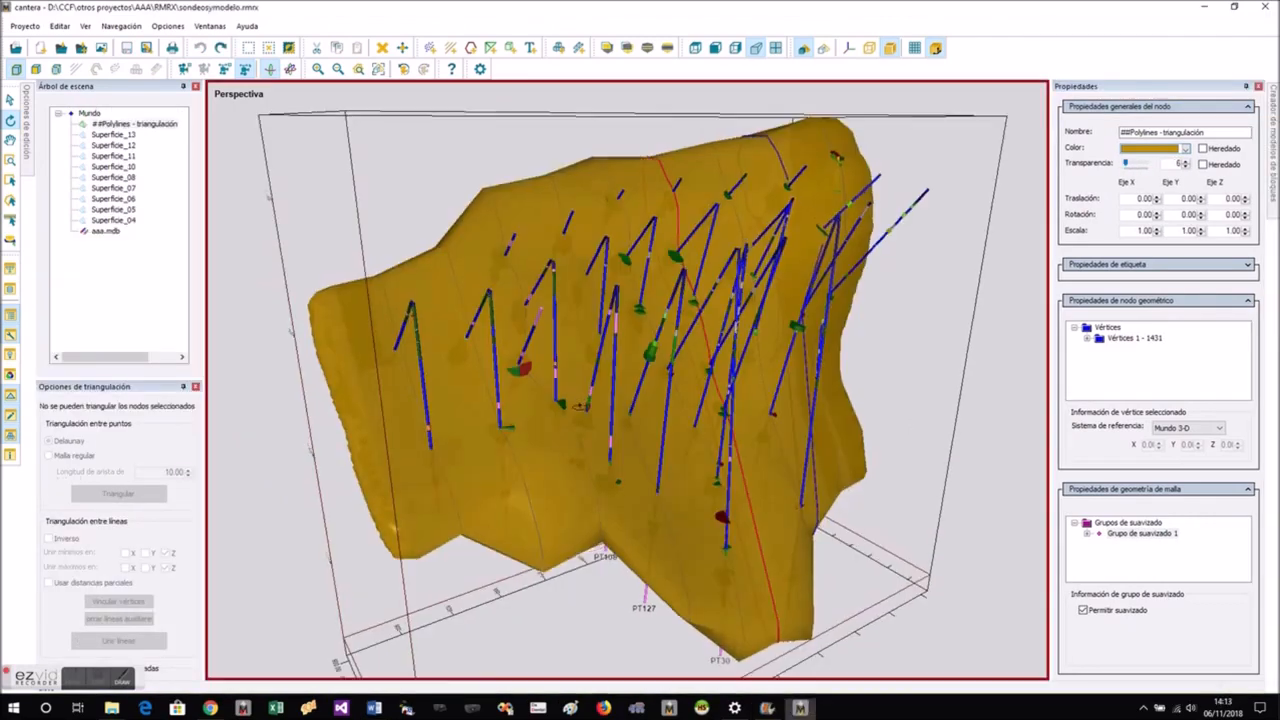
{"action": "left_click_drag", "start_coordinate": [450, 400], "coordinate": [457, 348]}
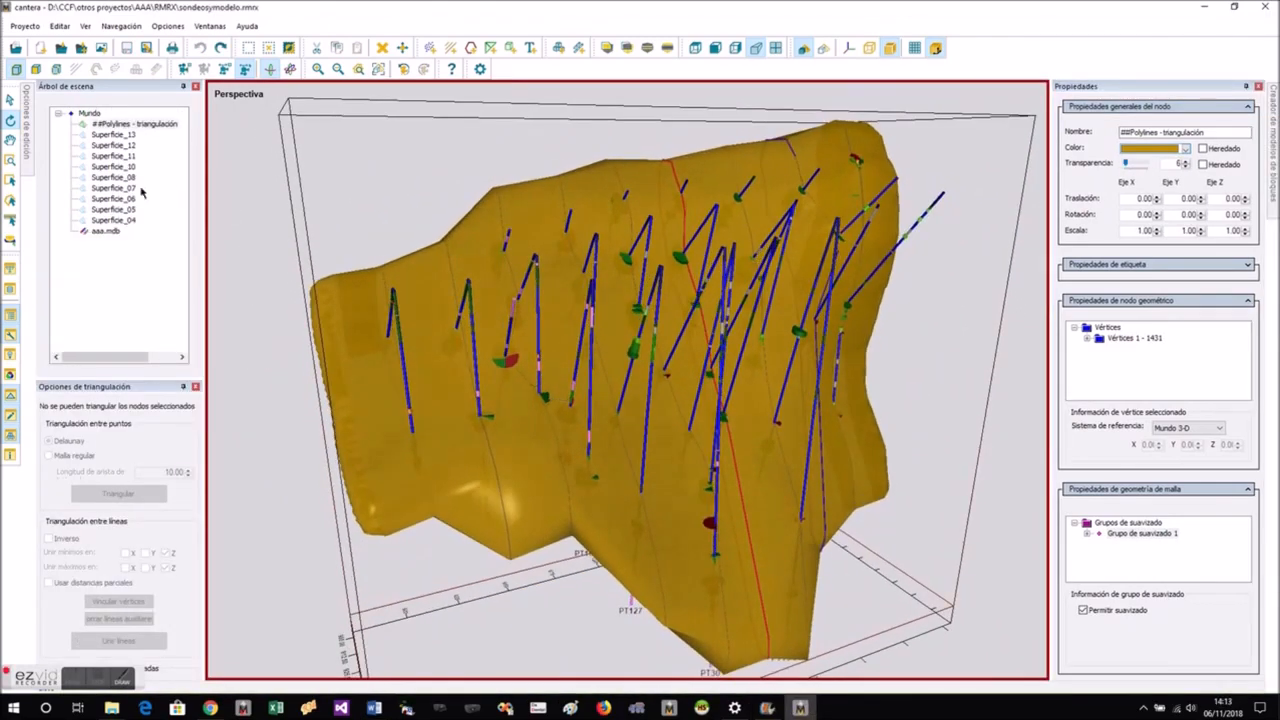
- Create a 4 × 4 × 4 block model of the ore body, filled along the principal axis, with a block scale factor of 0.80
{"action": "left_click", "coordinate": [1273, 164]}
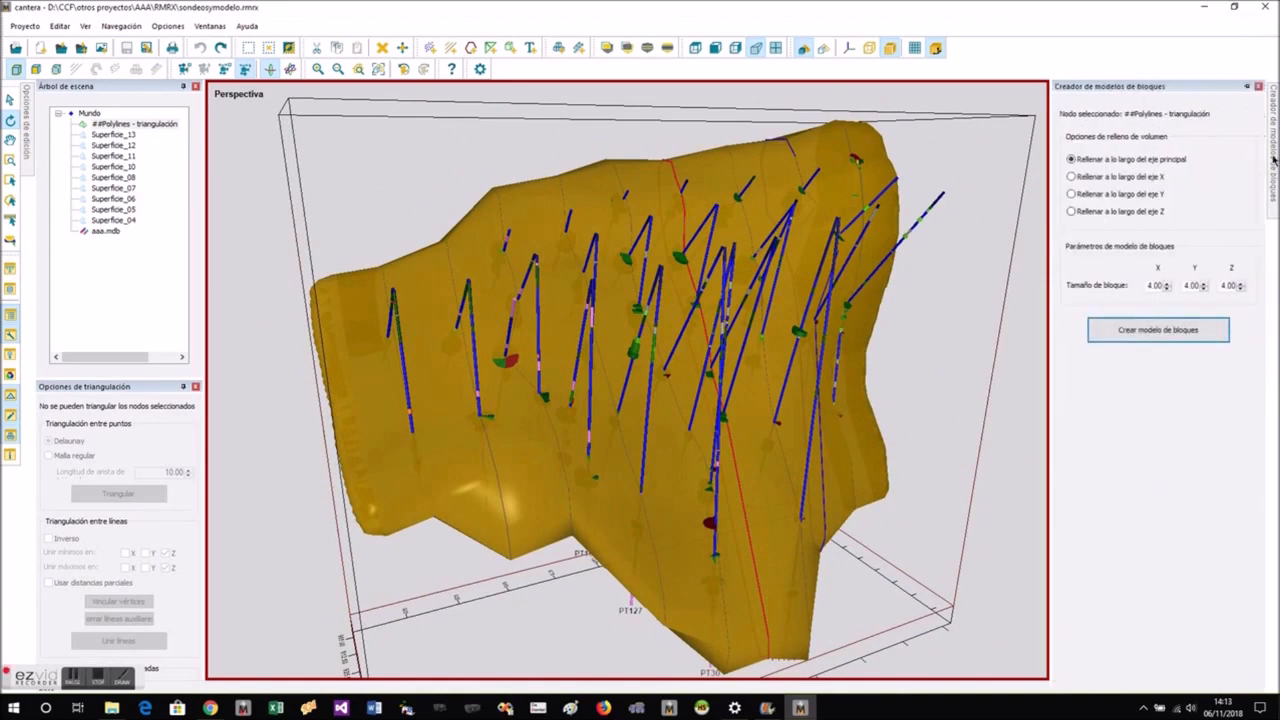
{"action": "left_click", "coordinate": [1157, 332]}
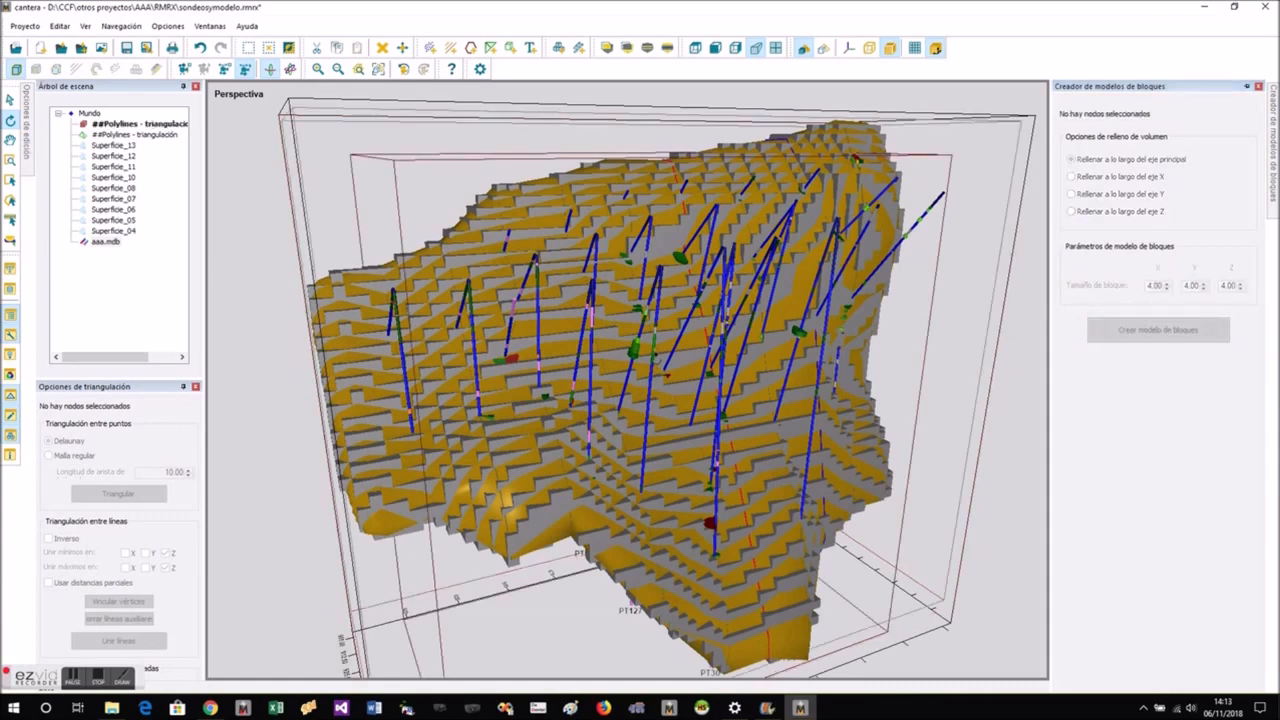
{"action": "left_click_drag", "start_coordinate": [689, 356], "coordinate": [716, 339]}
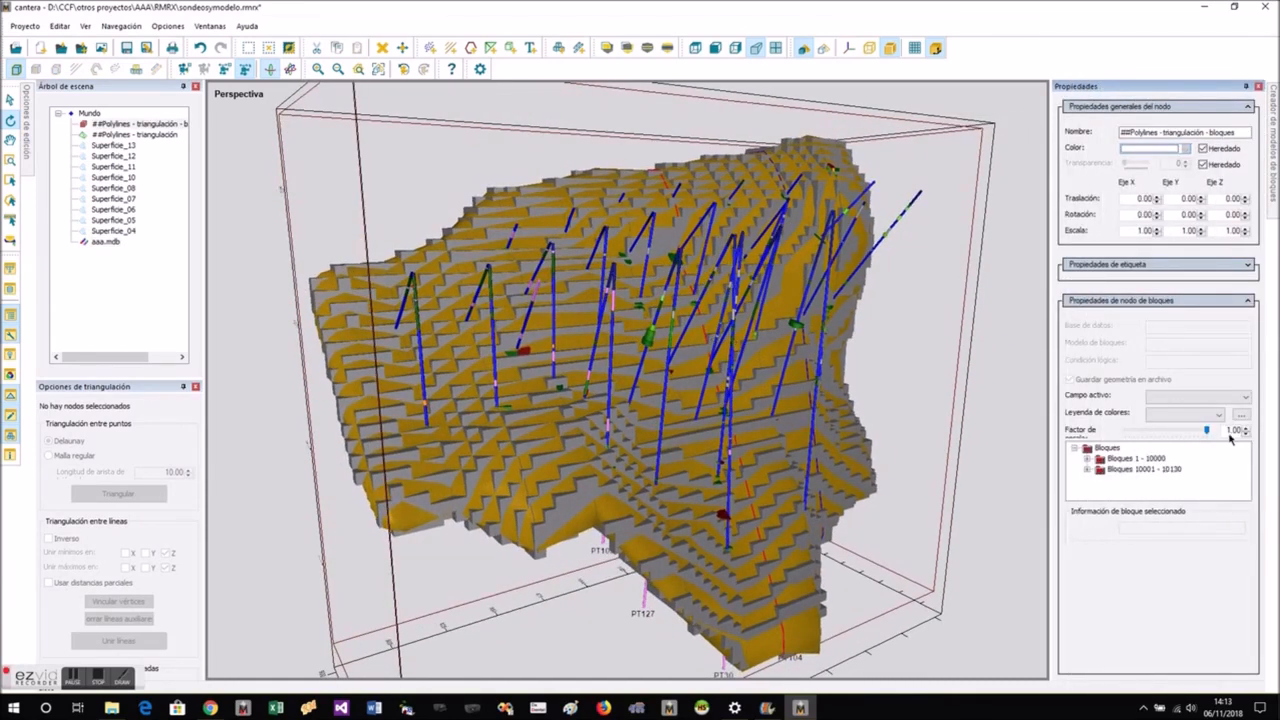
{"action": "left_click", "coordinate": [1244, 434]}
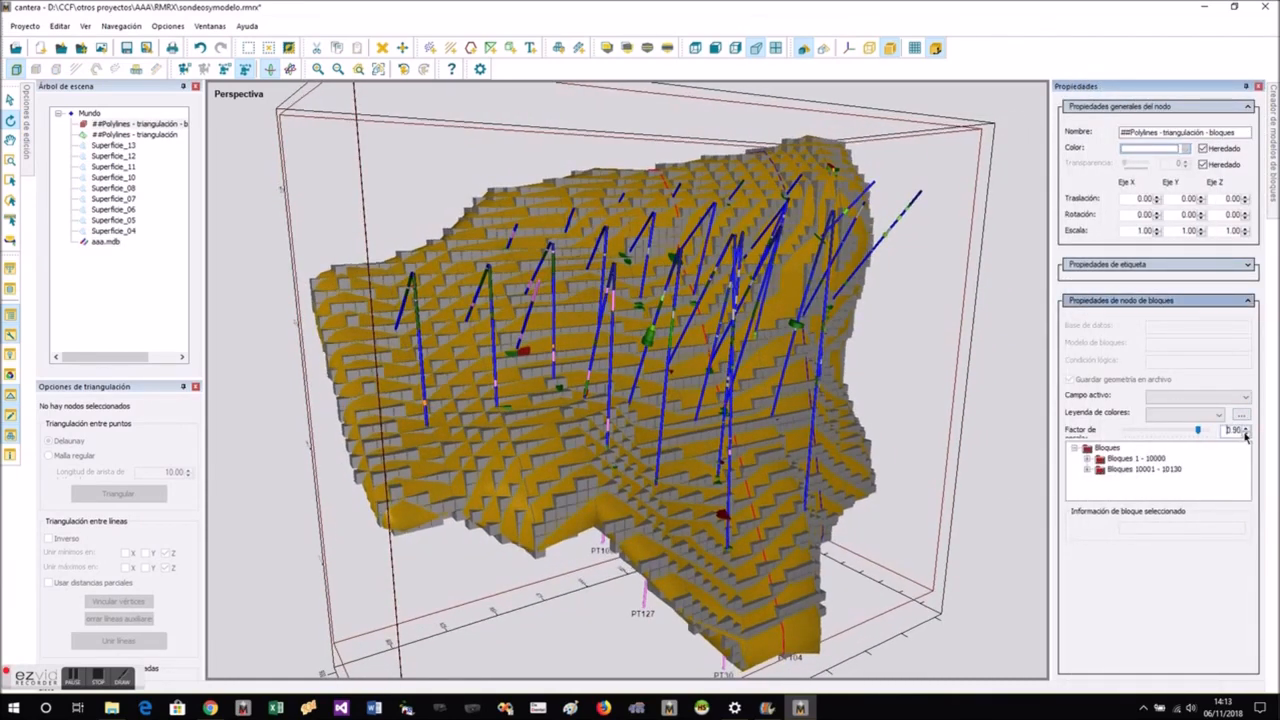
- Raise the transparency of the ##Polylines - triangulación mesh to about 75 and inspect the blocks through it
{"action": "left_click", "coordinate": [116, 135]}
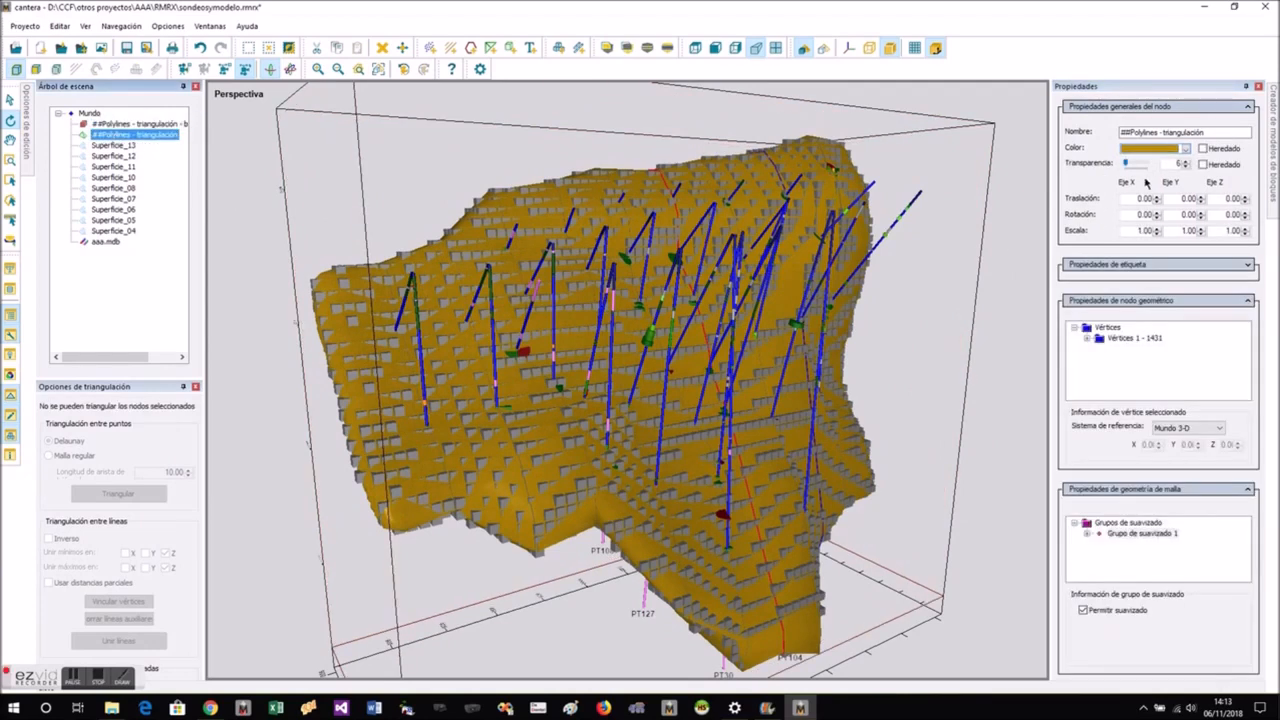
{"action": "left_click_drag", "start_coordinate": [1127, 165], "coordinate": [1137, 167]}
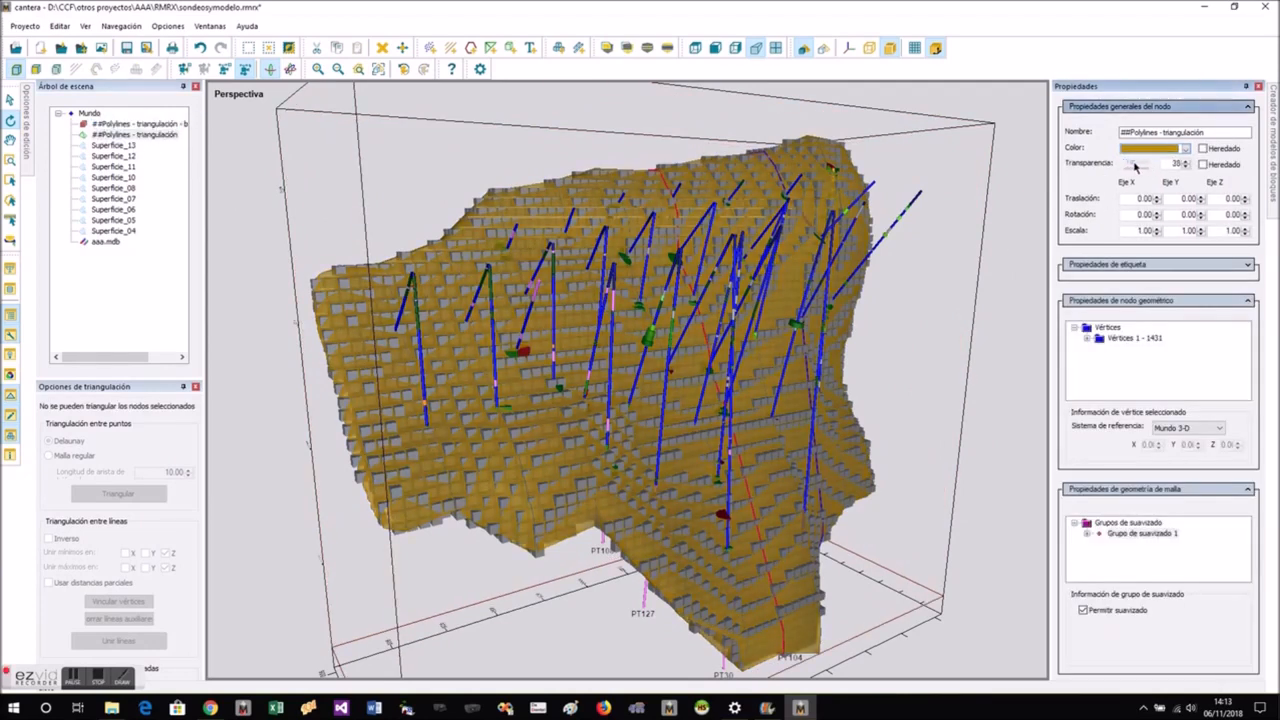
{"action": "left_click_drag", "start_coordinate": [1134, 168], "coordinate": [1144, 168]}
{"action": "scroll", "coordinate": [690, 361], "scroll_direction": "up", "scroll_amount": 4}
{"action": "left_click_drag", "start_coordinate": [690, 361], "coordinate": [810, 466]}
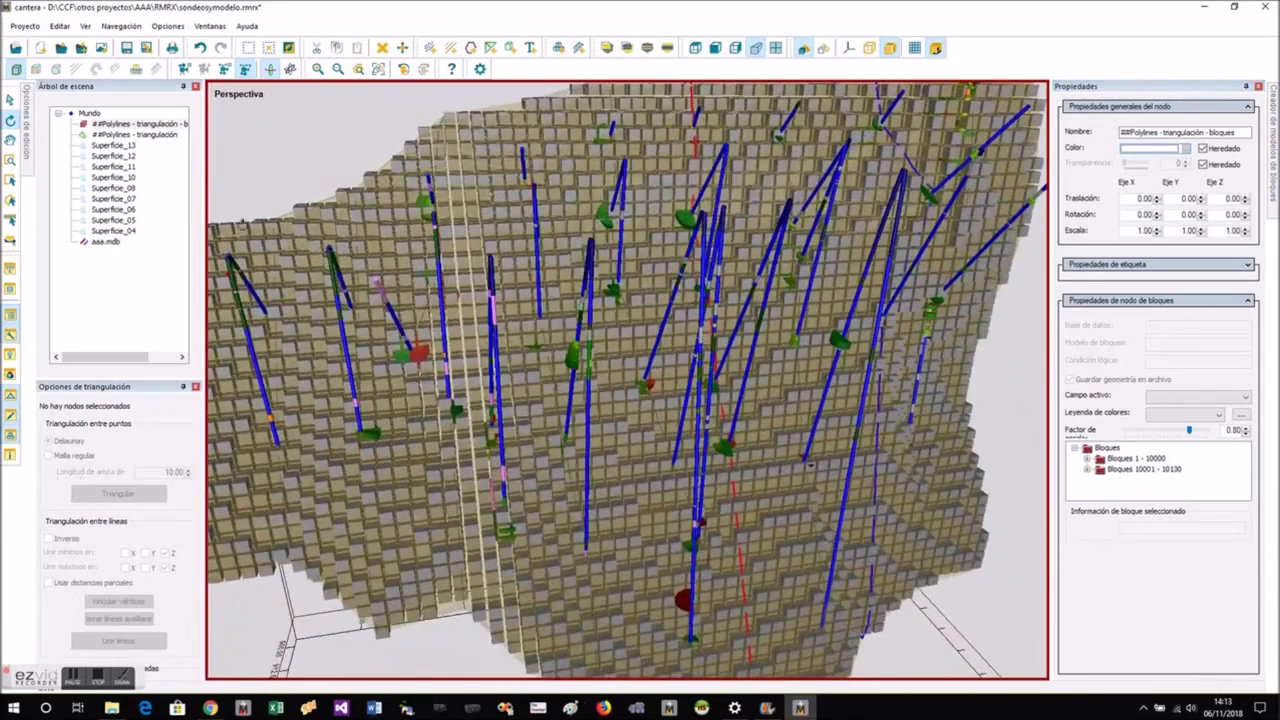
- Turn off the block model's inherited colour, try orange, and settle on blue
{"action": "left_click", "coordinate": [125, 124]}
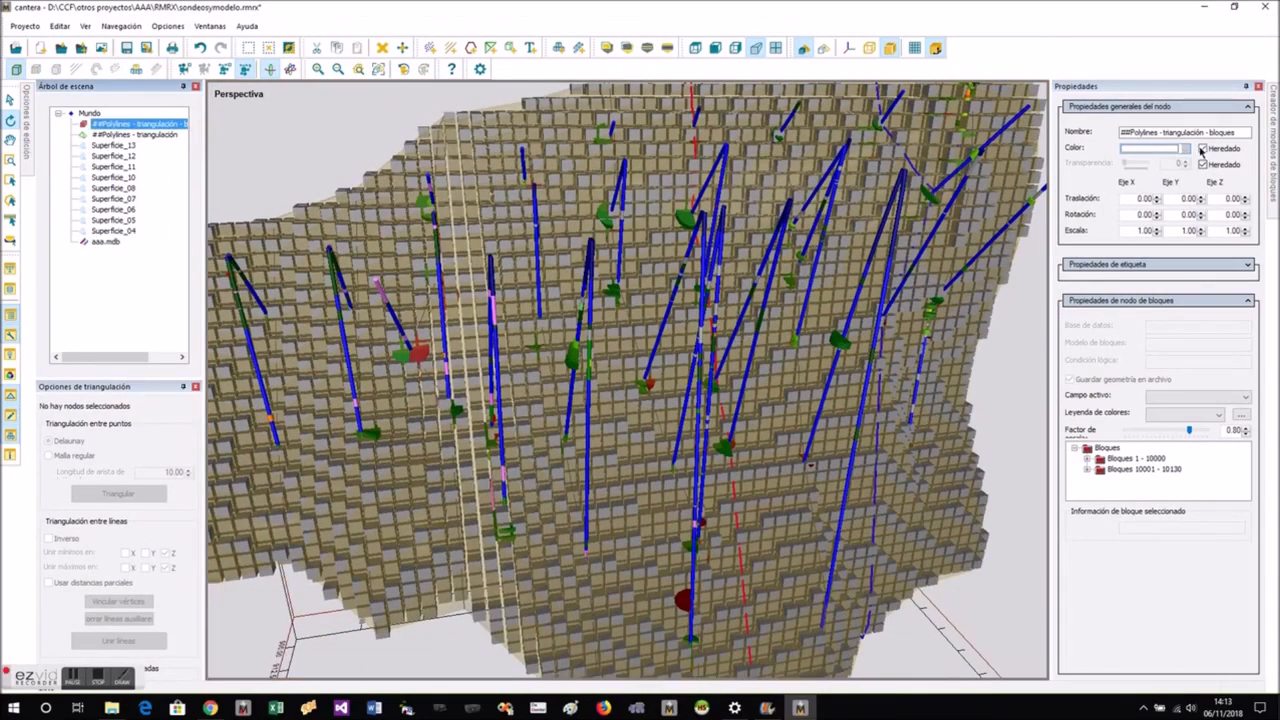
{"action": "left_click", "coordinate": [1202, 149]}
{"action": "left_click", "coordinate": [1186, 149]}
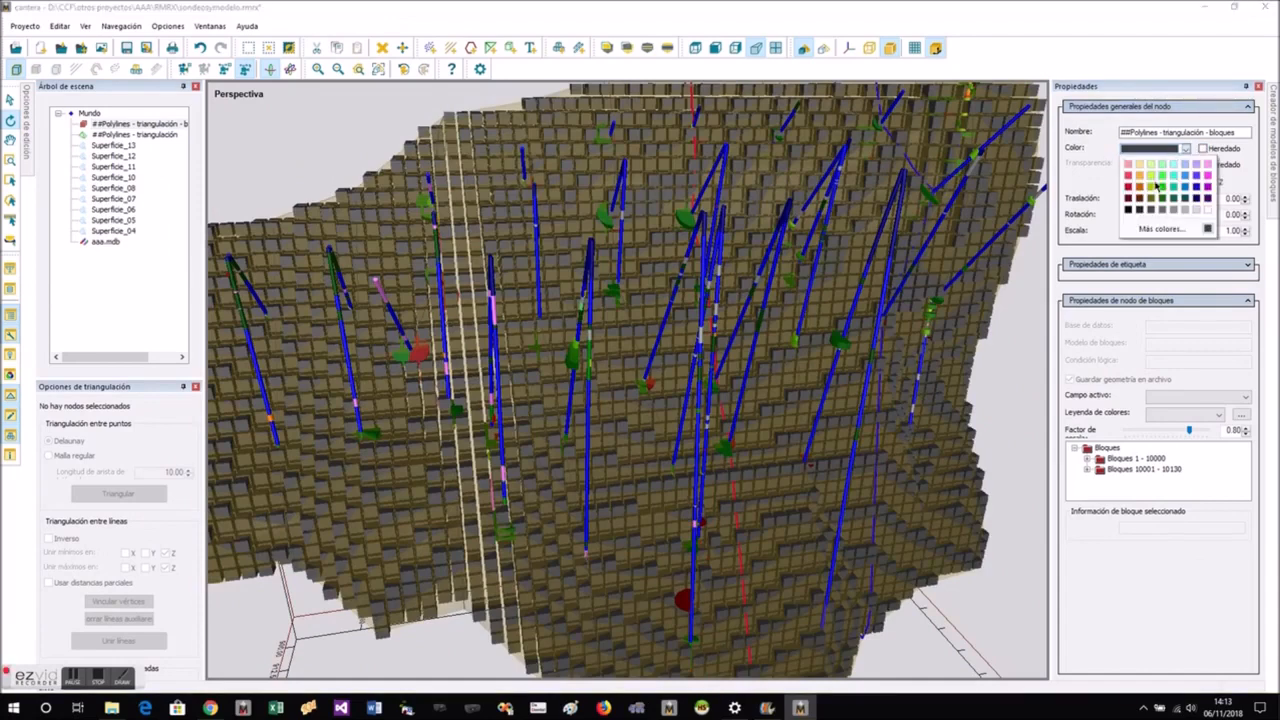
{"action": "left_click", "coordinate": [1140, 187]}
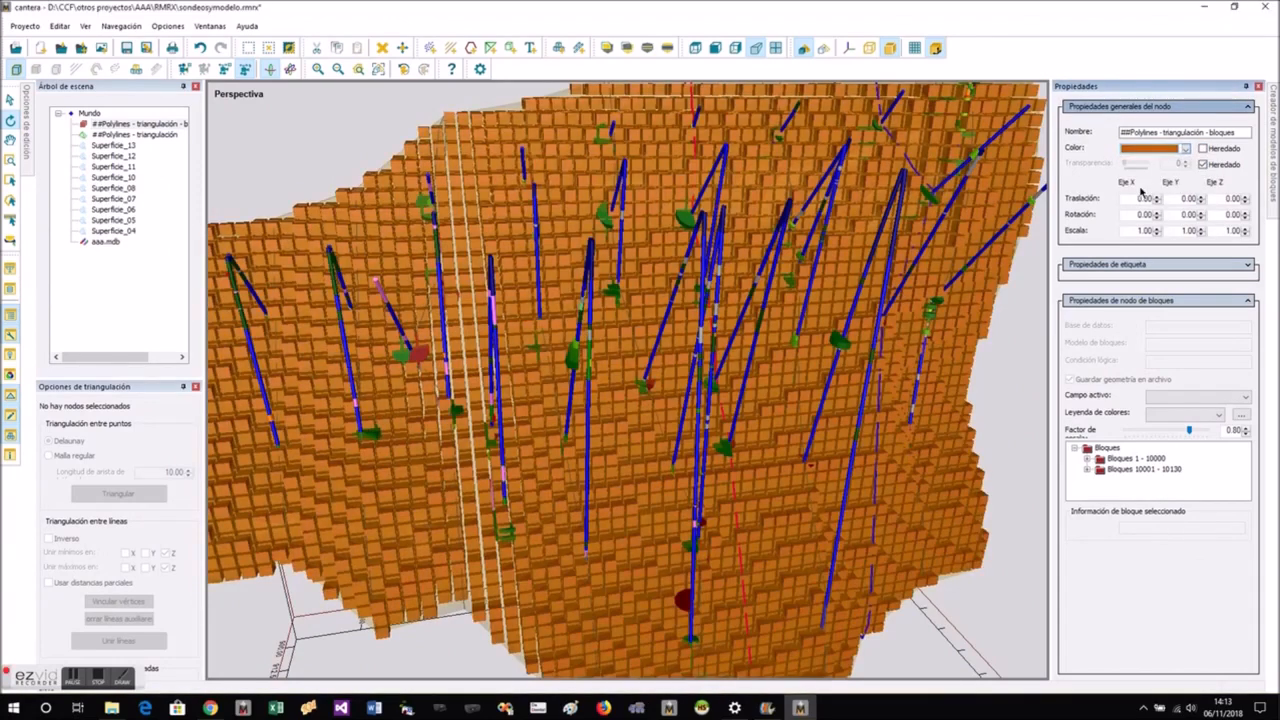
{"action": "left_click", "coordinate": [1186, 149]}
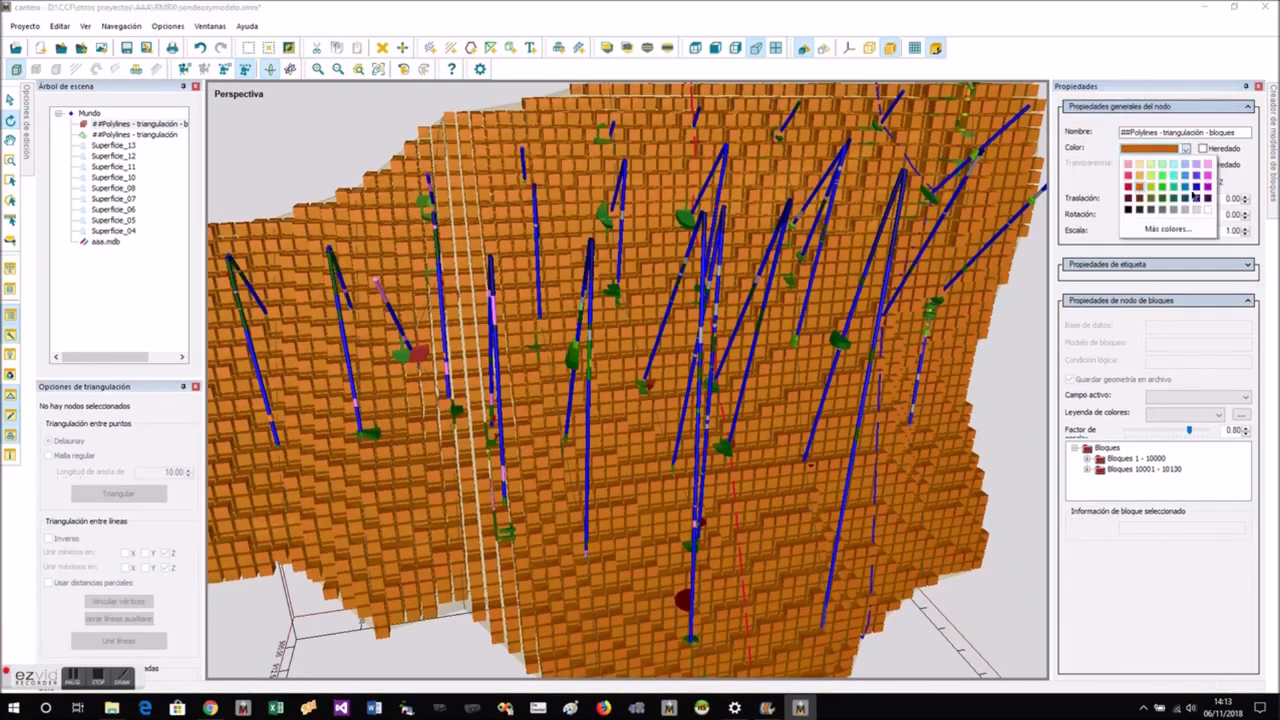
{"action": "left_click", "coordinate": [1185, 188]}
{"action": "left_click_drag", "start_coordinate": [724, 327], "coordinate": [1102, 626]}
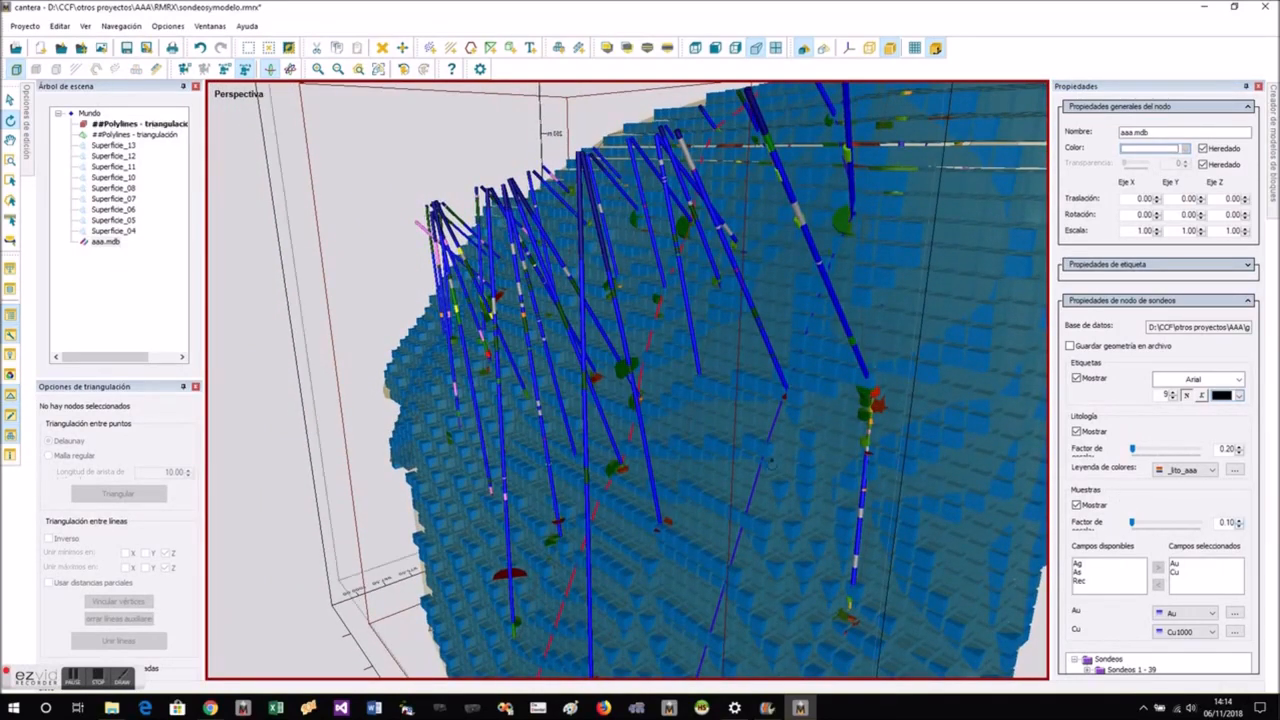
- Lower the block model's scale factor until the blocks are tiny, and inspect the drillholes inside the ore body
{"action": "left_click", "coordinate": [132, 123]}
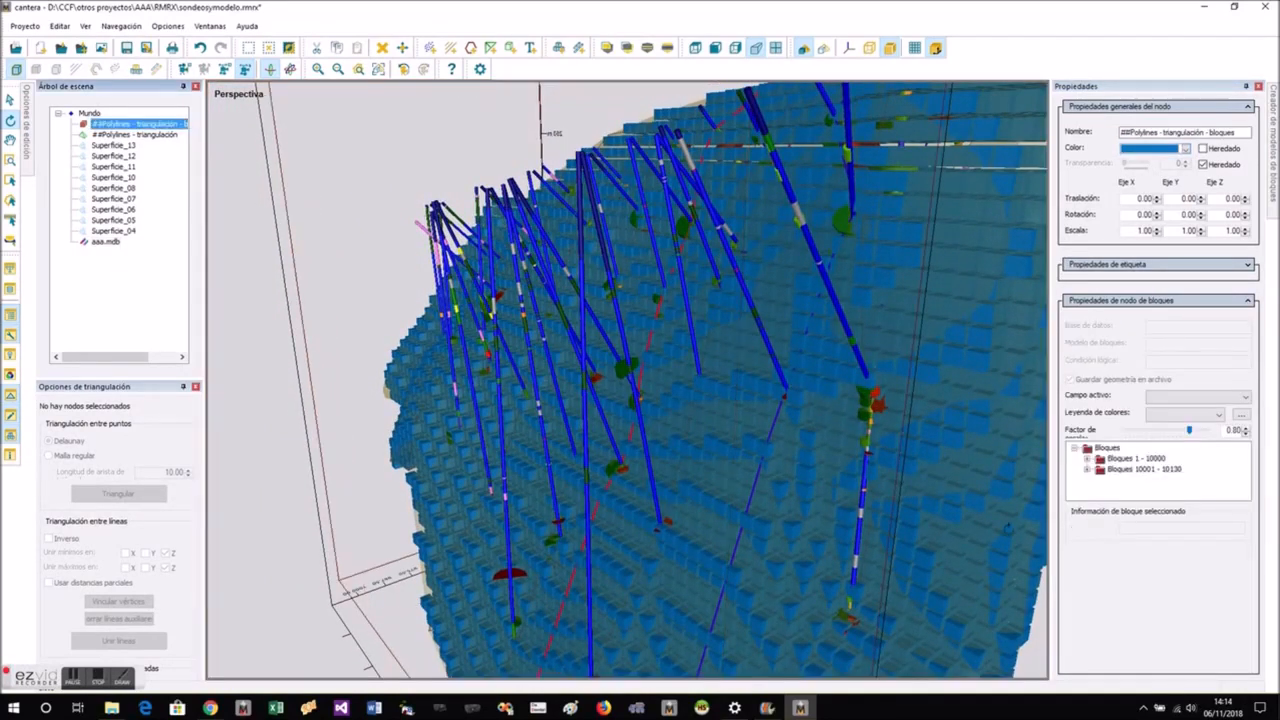
{"action": "left_click", "coordinate": [1246, 434]}
{"action": "left_click", "coordinate": [1246, 434]}
{"action": "left_click", "coordinate": [1246, 434]}
{"action": "left_click", "coordinate": [1246, 434]}
{"action": "left_click", "coordinate": [1246, 434]}
{"action": "left_click", "coordinate": [1246, 434]}
{"action": "left_click", "coordinate": [1246, 434]}
{"action": "left_click", "coordinate": [1246, 434]}
{"action": "left_click", "coordinate": [1246, 434]}
{"action": "left_click", "coordinate": [1246, 434]}
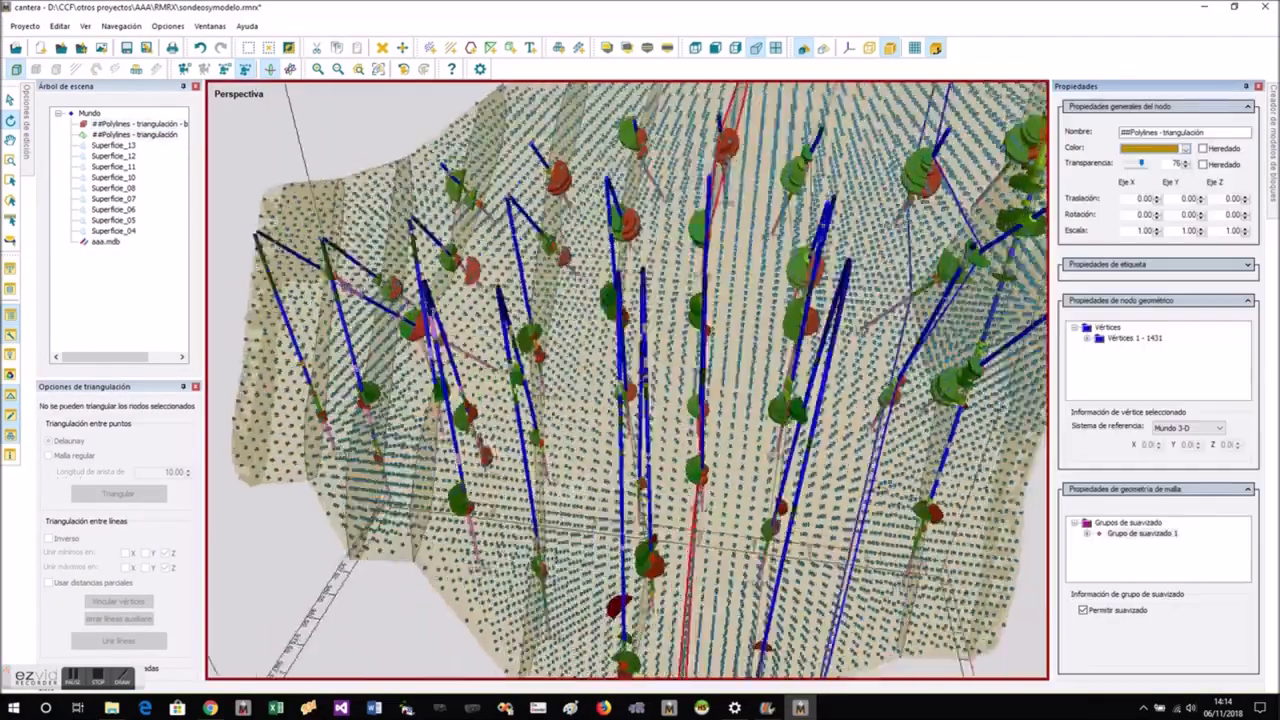
{"action": "left_click_drag", "start_coordinate": [832, 490], "coordinate": [768, 446]}
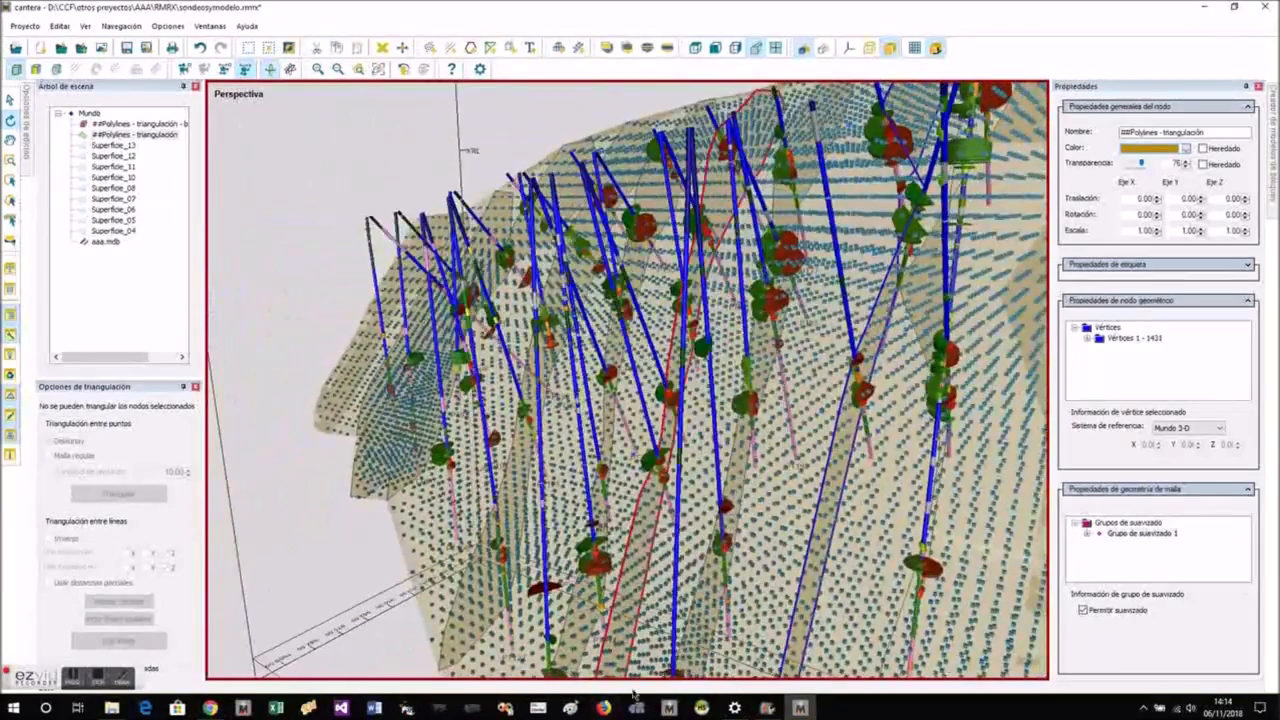